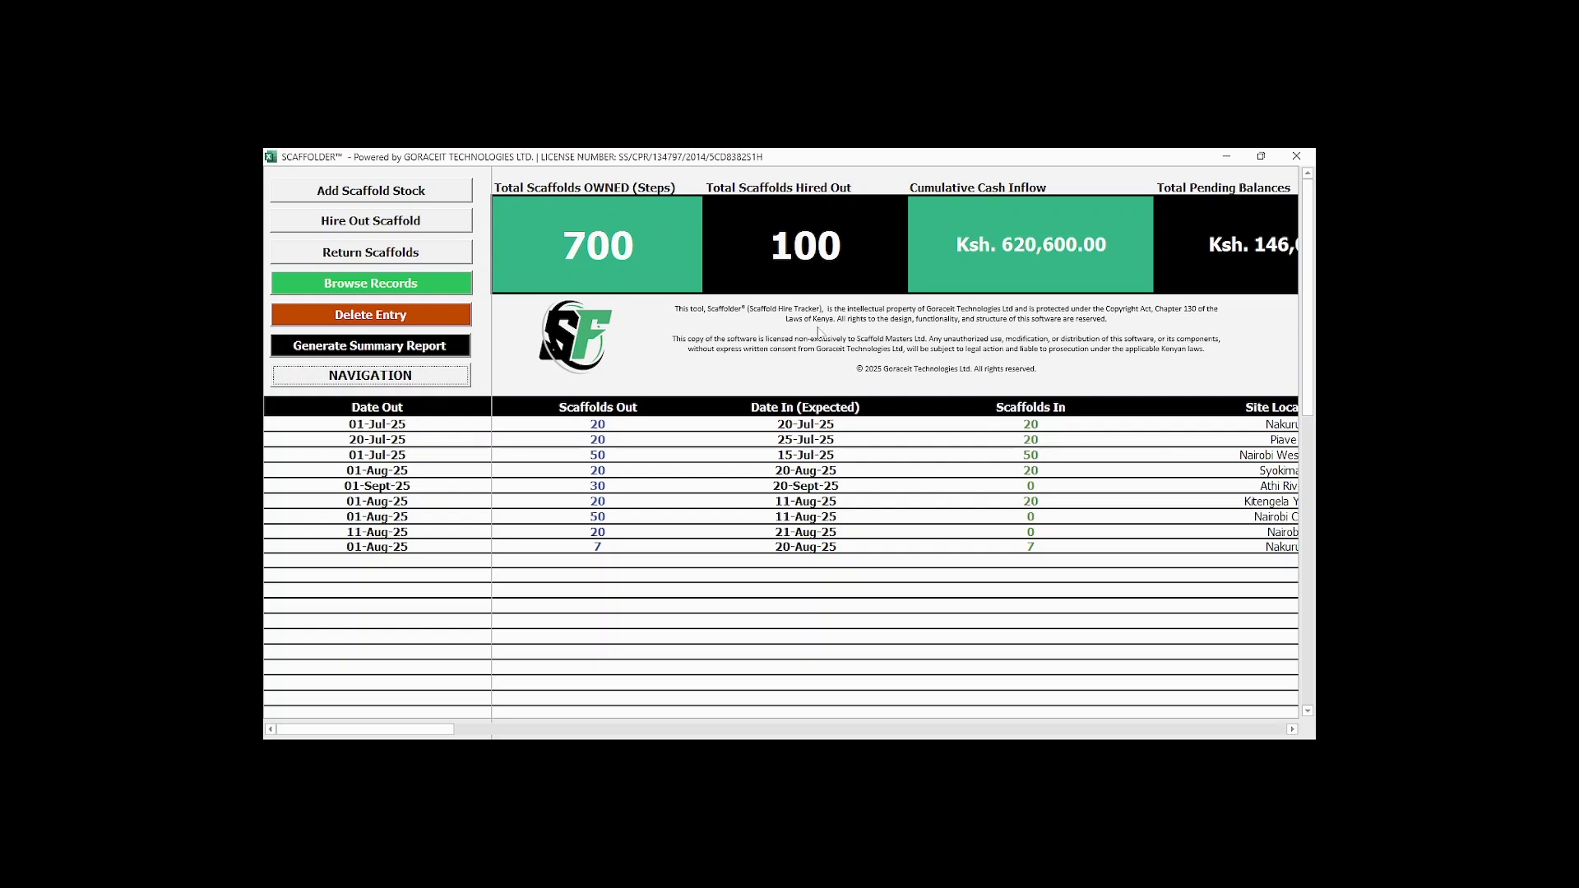
pyautogui.moveTo(432, 730); pyautogui.dragTo(468, 732)
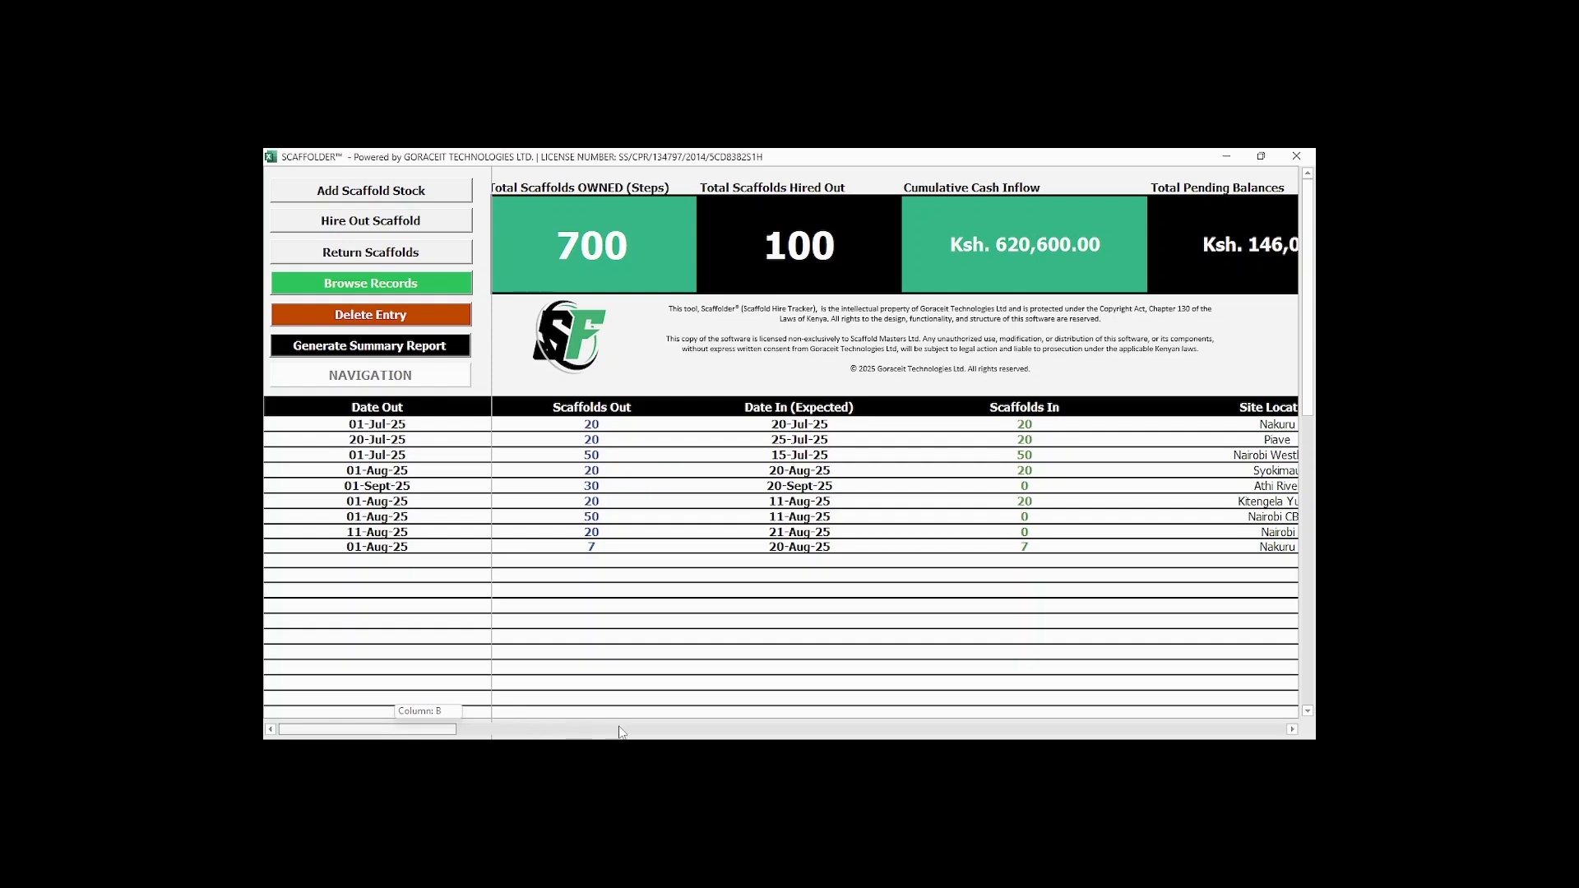
pyautogui.moveTo(468, 724); pyautogui.dragTo(632, 729)
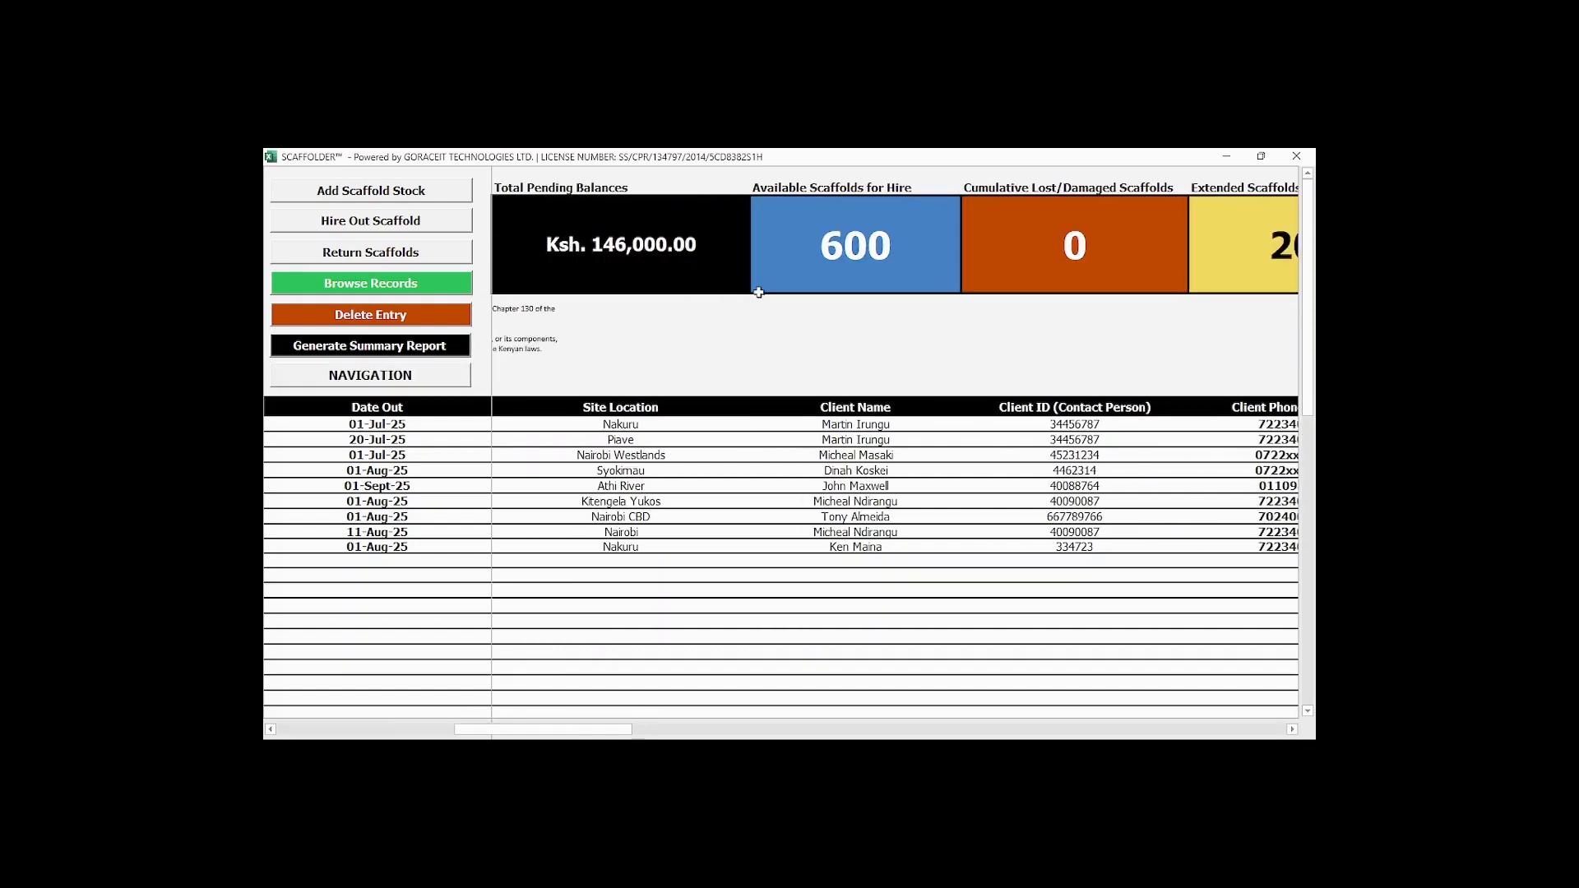
pyautogui.moveTo(477, 731); pyautogui.dragTo(392, 733)
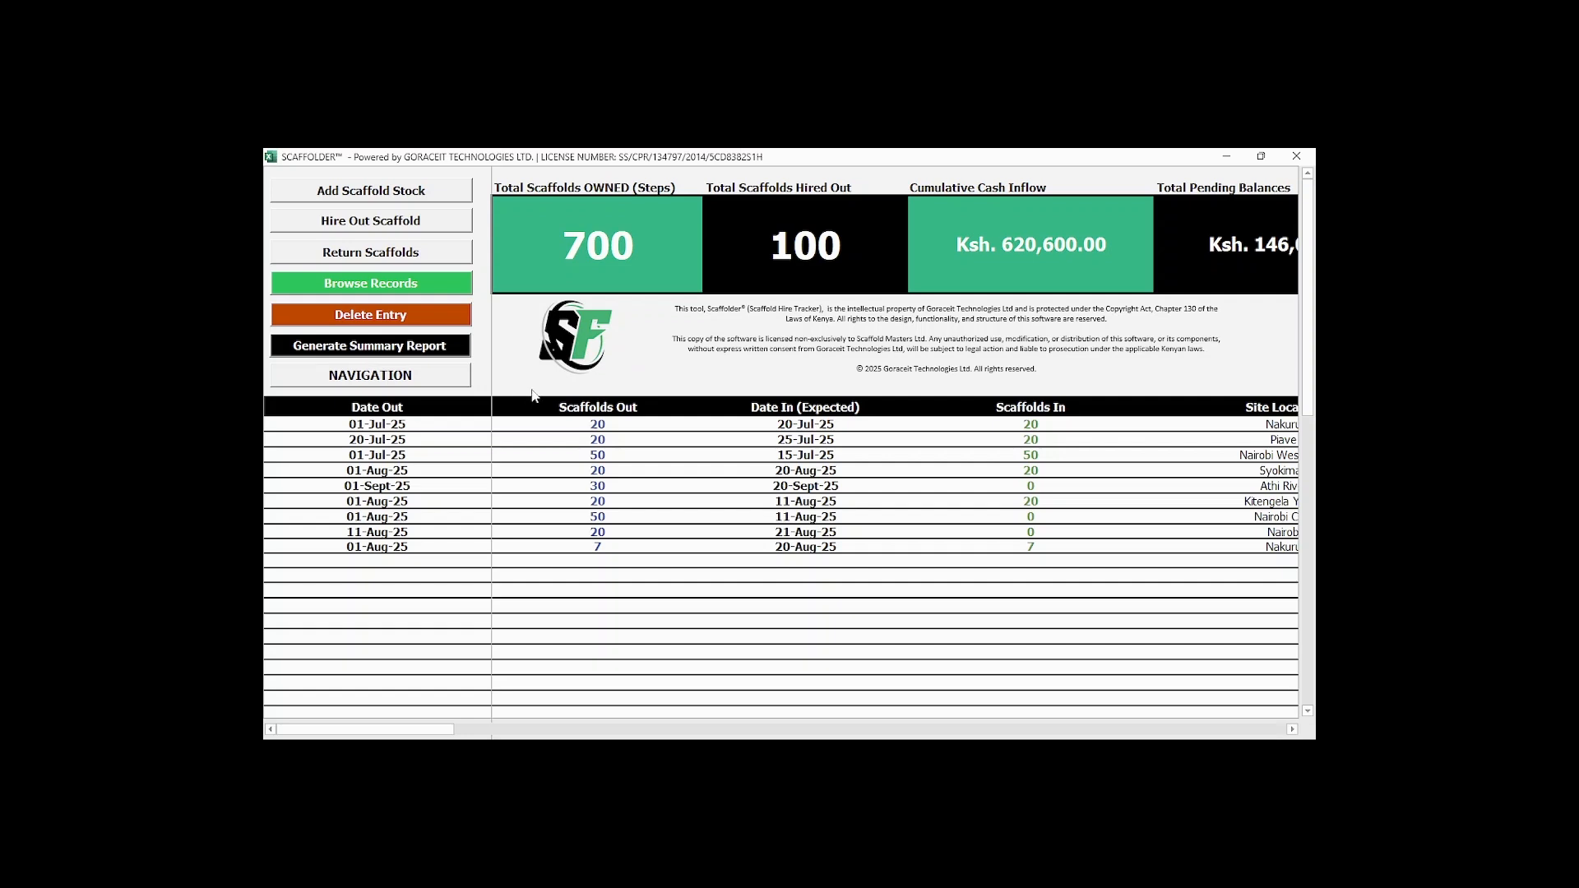
# Start a new scaffold hire-out order and enter Diamond Real Estate as the client name.
pyautogui.click(372, 222)
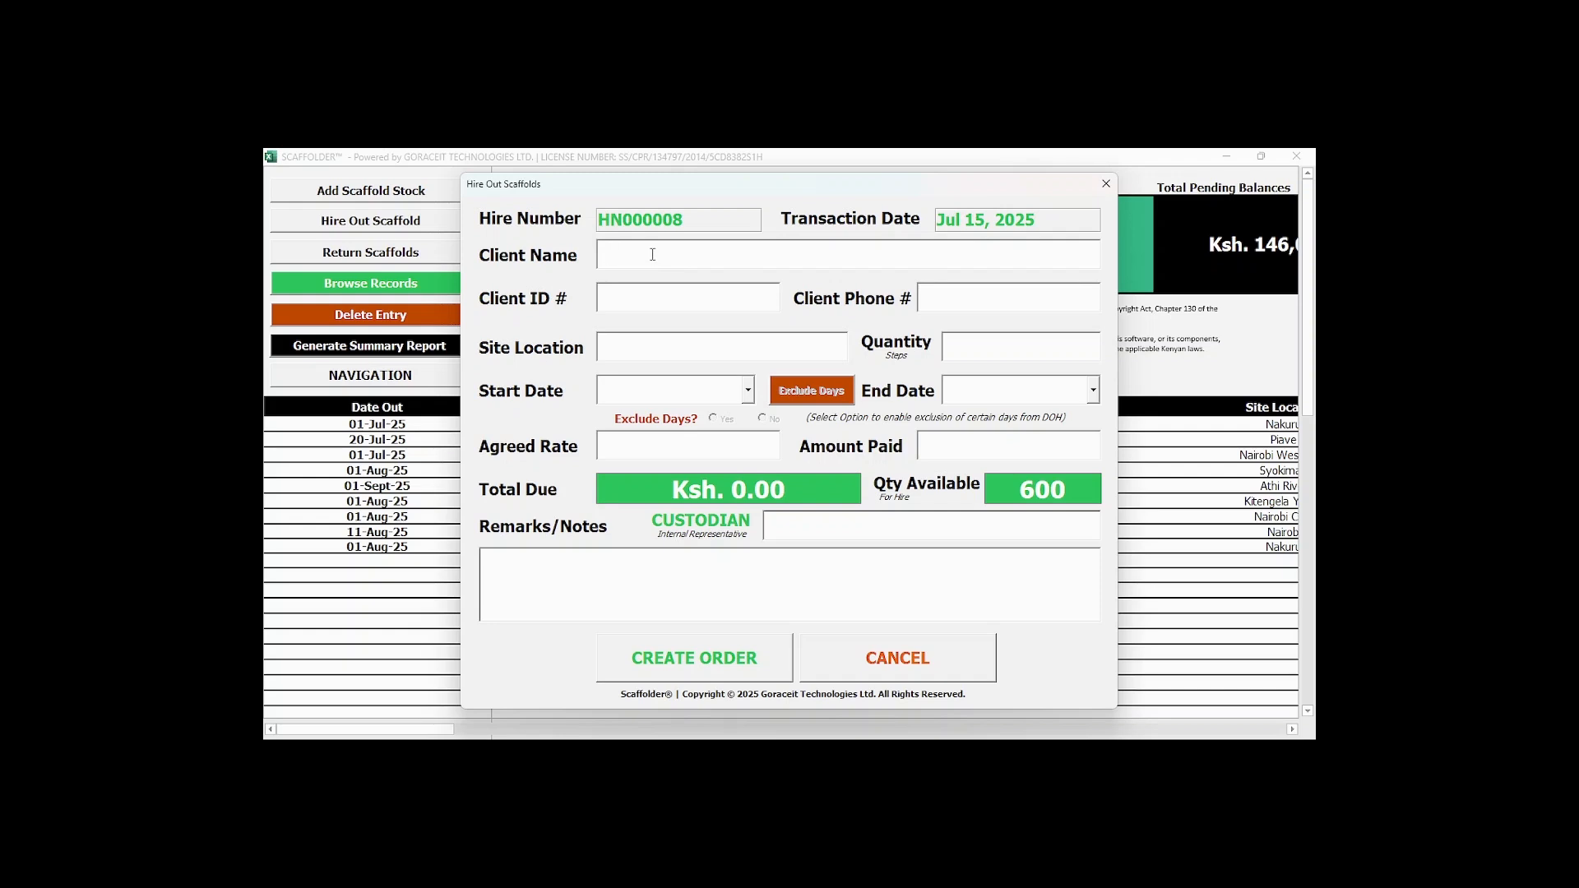
pyautogui.write('D')
pyautogui.write('iam')
pyautogui.write('ong')
pyautogui.write(' Real E')
pyautogui.write('state')
# Fill in the client's ID number and phone number on the hire-out order.
pyautogui.click(661, 298)
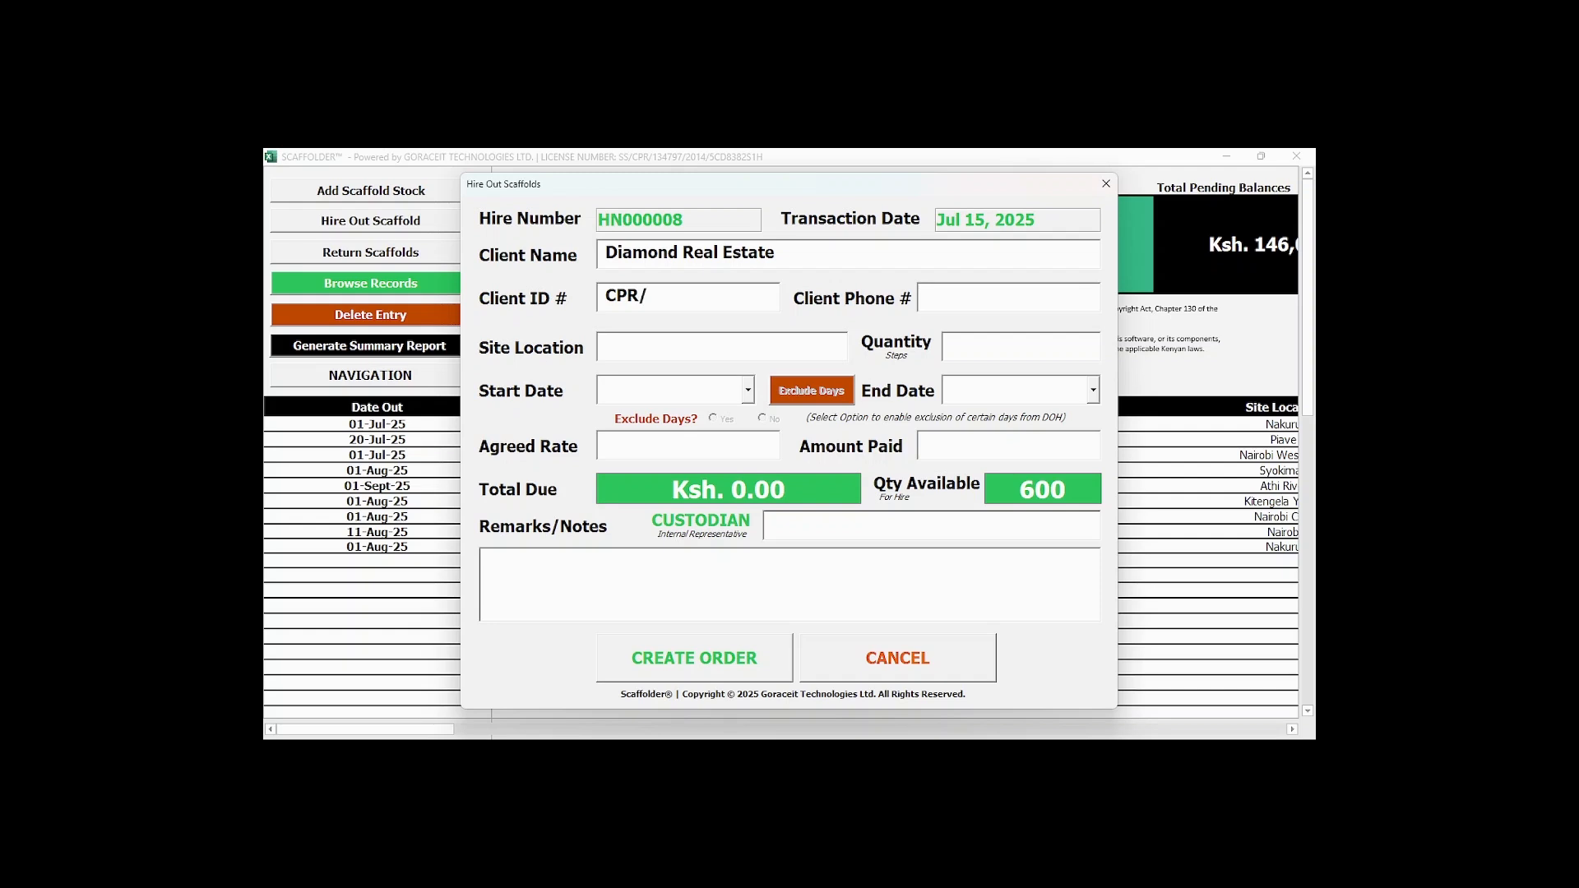
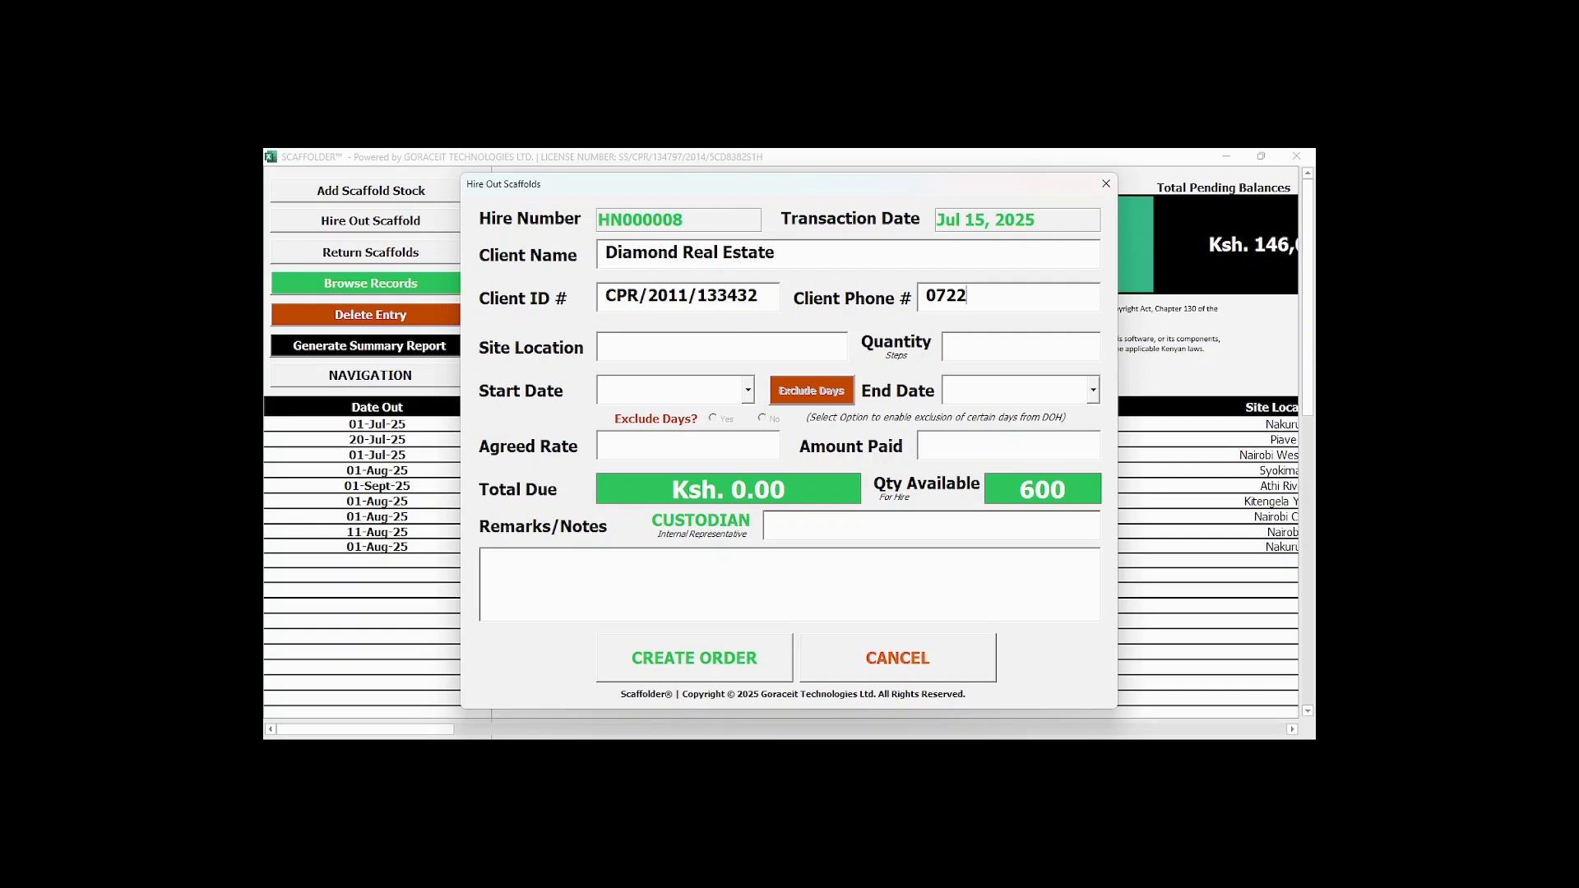
# Set the site location to Kitengela and the quantity to 30 steps.
pyautogui.click(741, 351)
pyautogui.write('kI')
pyautogui.press('BackSpace')
pyautogui.press('BackSpace')
pyautogui.write('kI')
pyautogui.press('BackSpace')
pyautogui.press('BackSpace')
pyautogui.write('Kitengela')
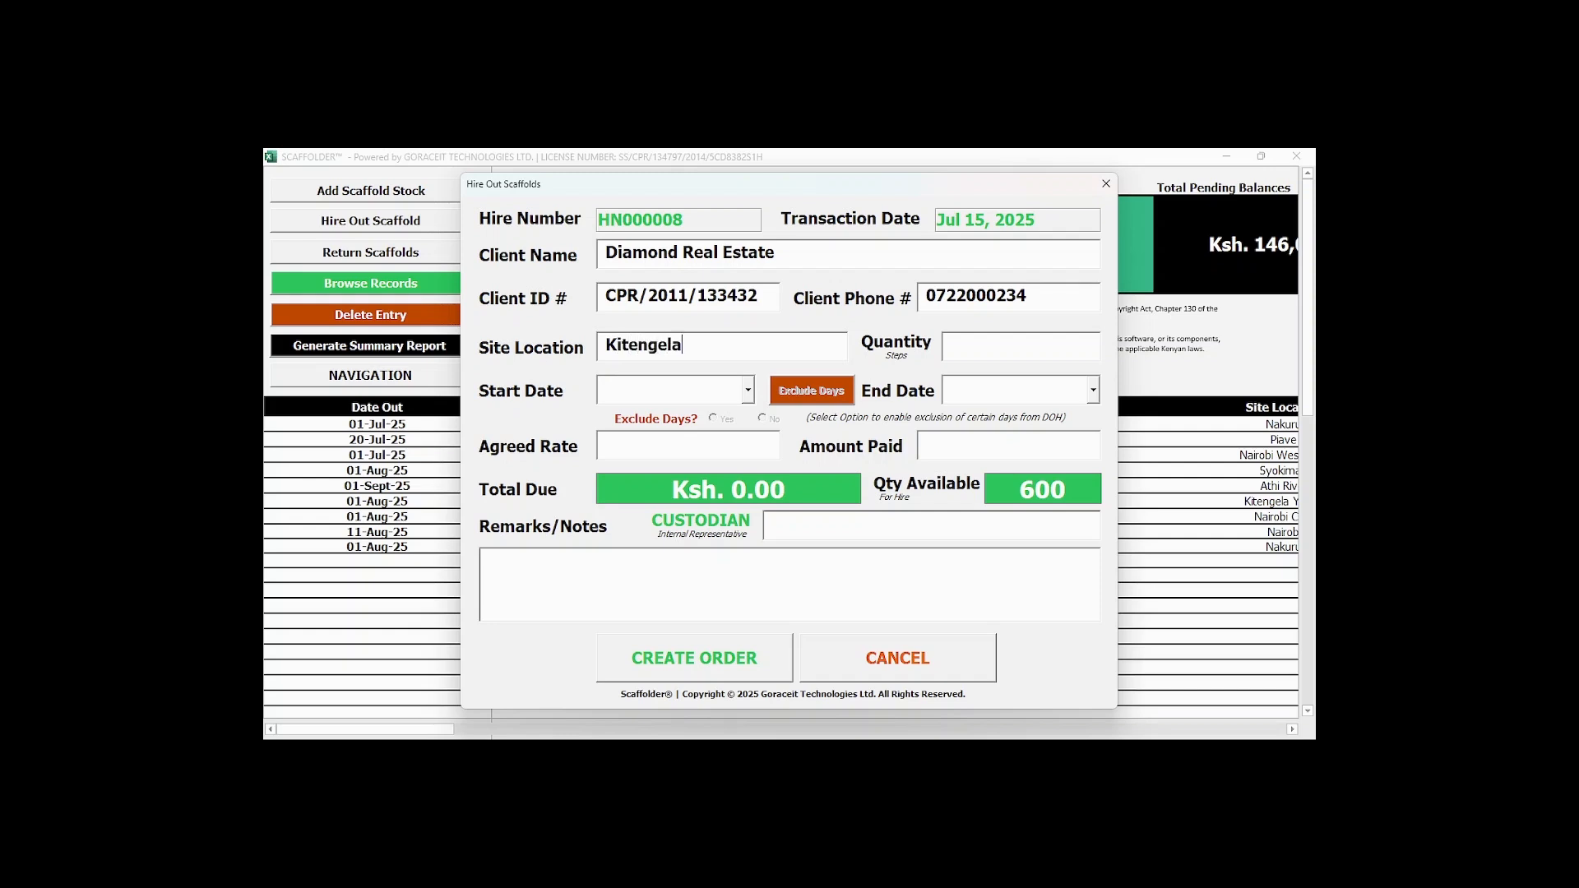
pyautogui.click(963, 345)
pyautogui.write('30')
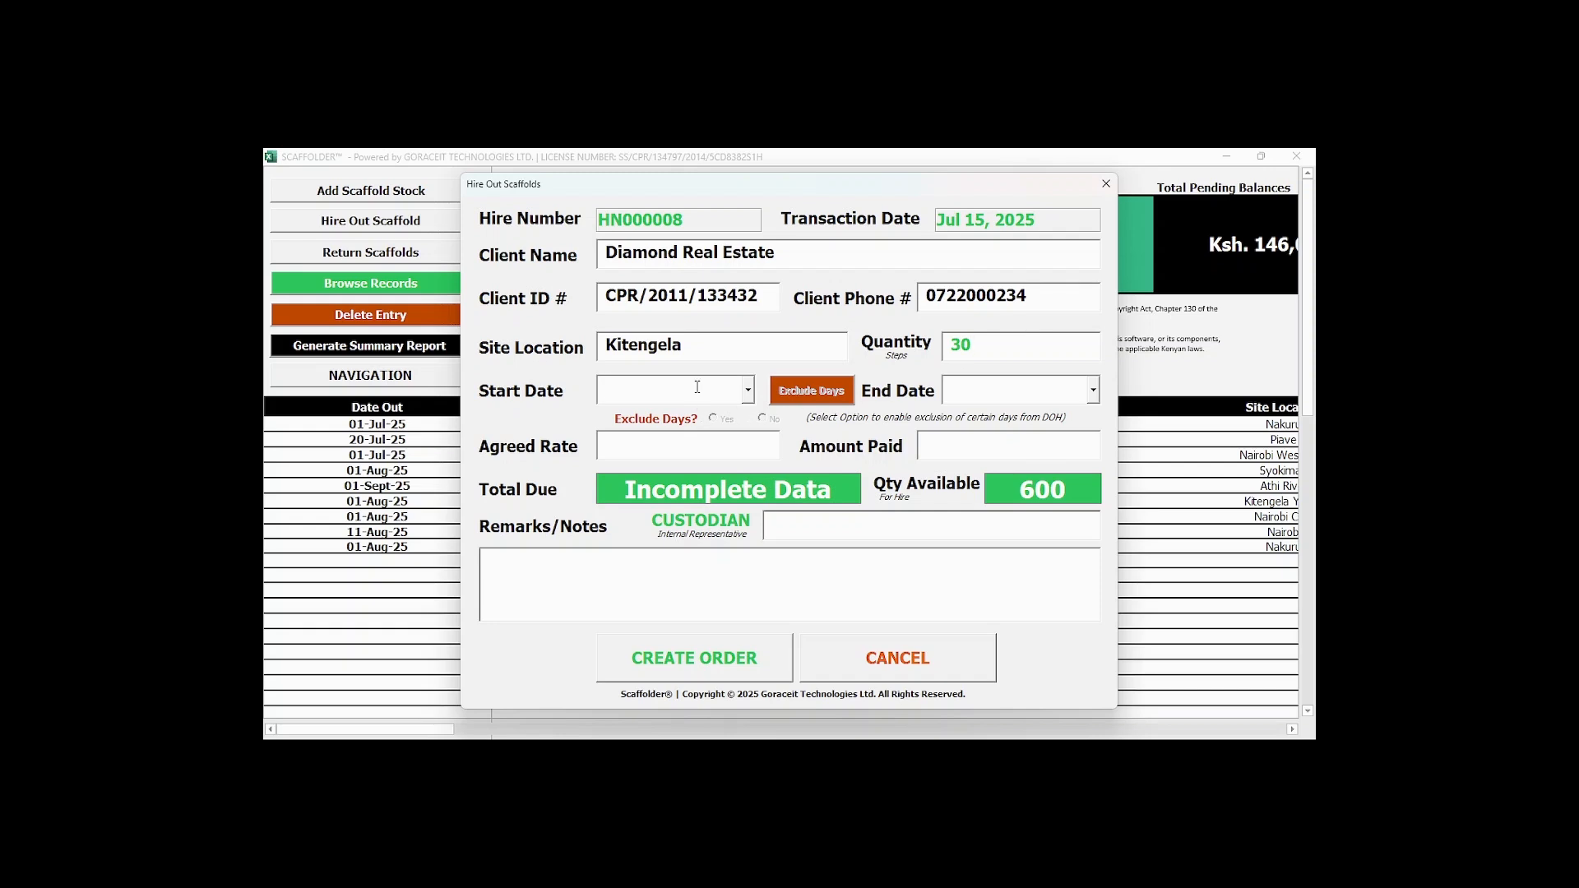
pyautogui.write('Aug 01, 2025')
# Set the hire's start date to Aug 01, 2025 and its end date to Aug 10, 2025.
pyautogui.click(1000, 384)
pyautogui.write('Aug 10, 2025')
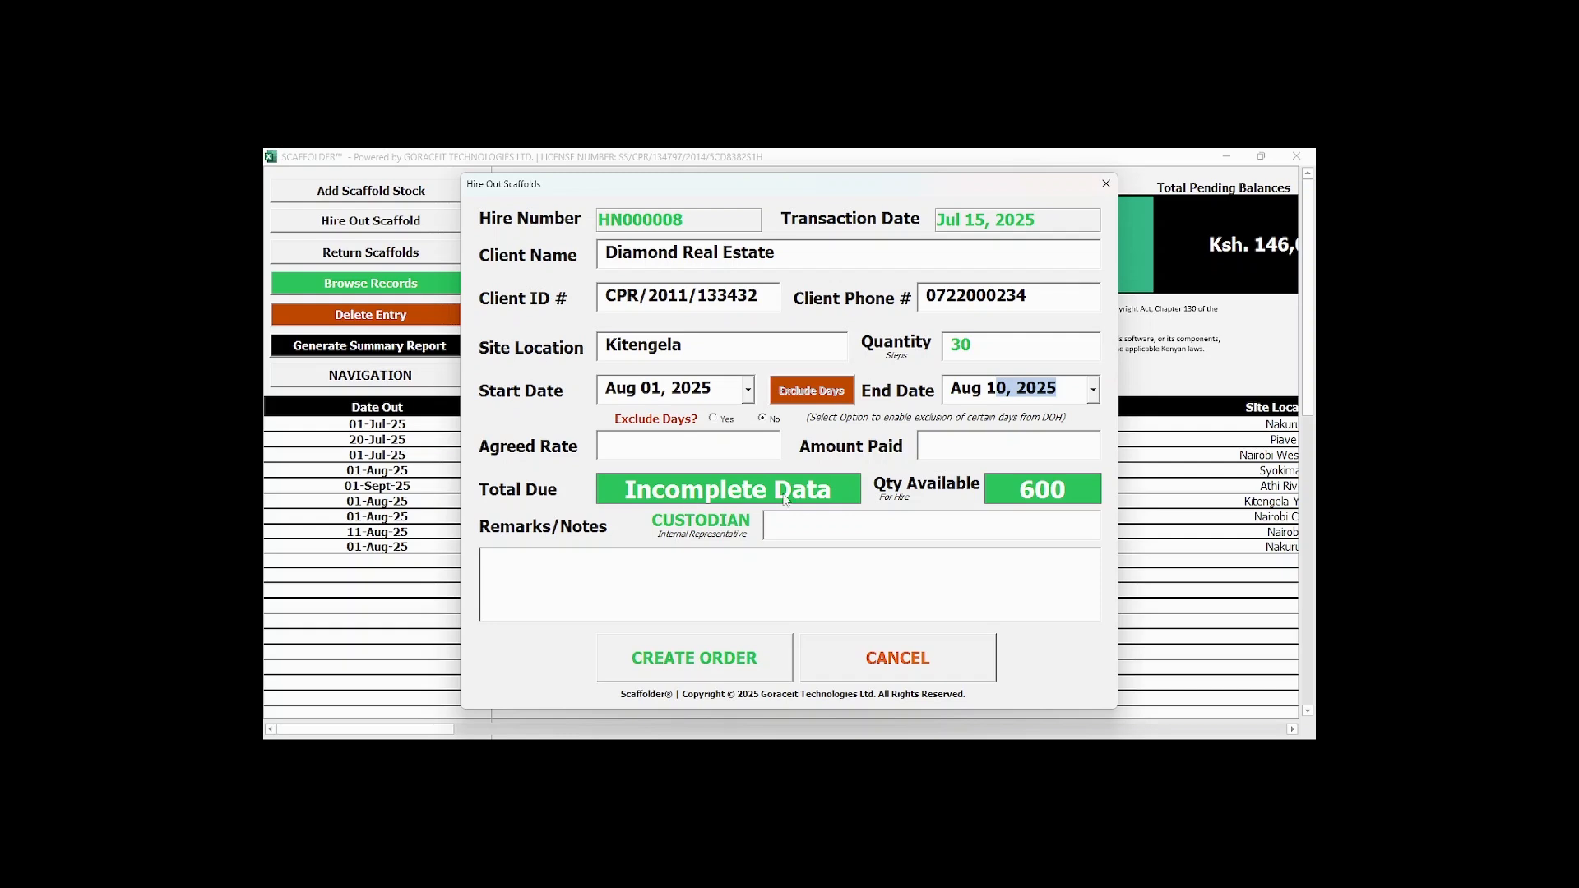
# Set the agreed rate to 200 and the amount paid to 30000.
pyautogui.click(622, 449)
pyautogui.write('200')
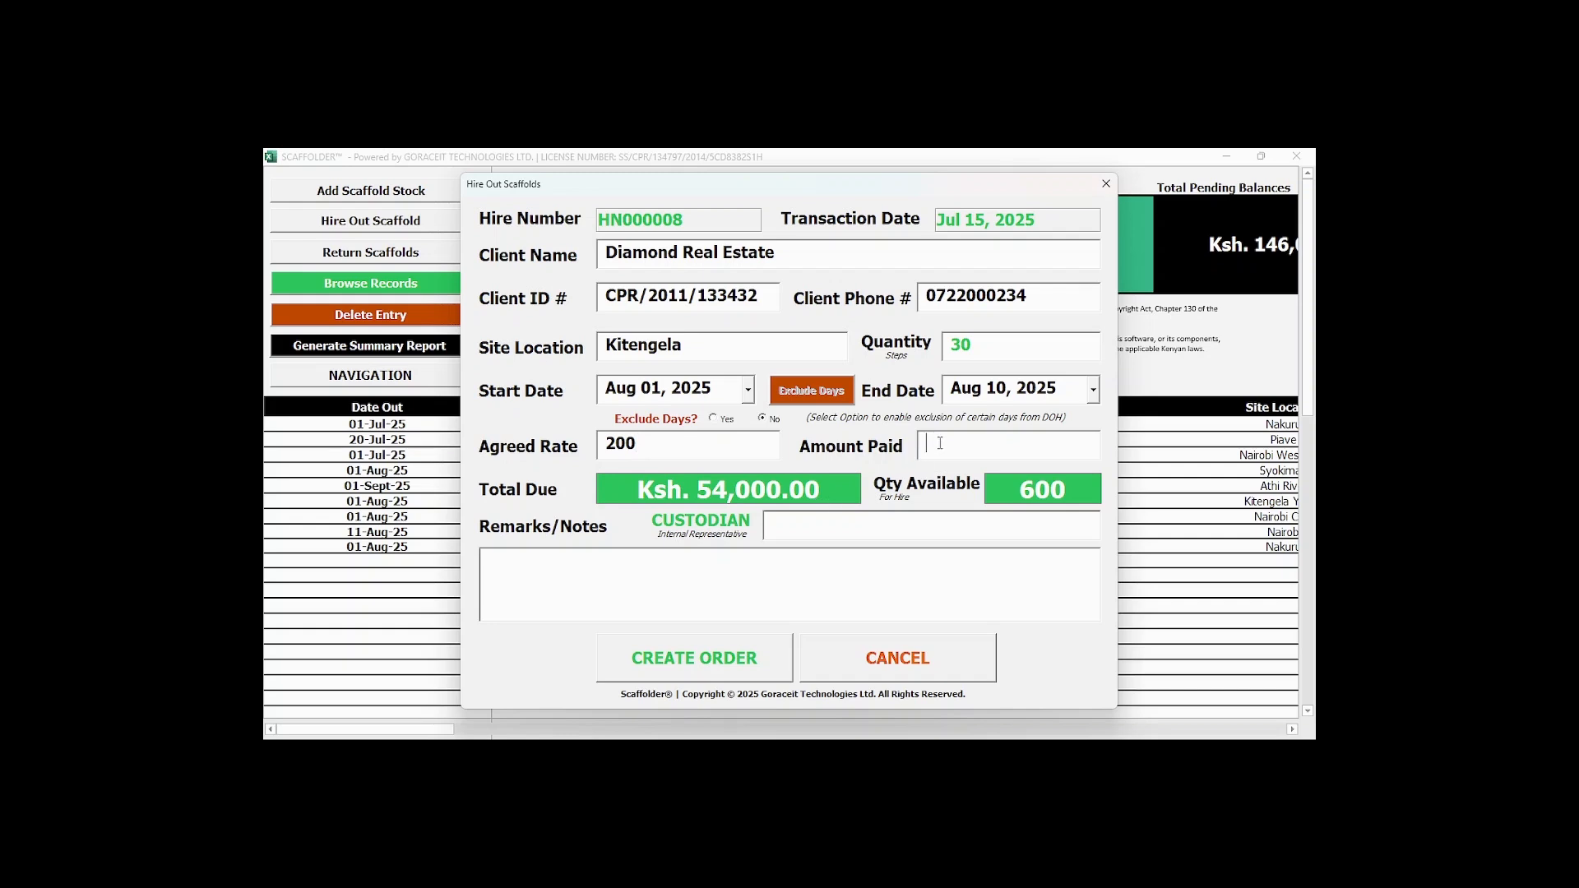
pyautogui.write('30000')
# Enter the internal representative's full name as the order's custodian.
pyautogui.click(862, 530)
# Add the remark "Balance of payment will be guaranteed by the custodian." to the order.
pyautogui.click(712, 578)
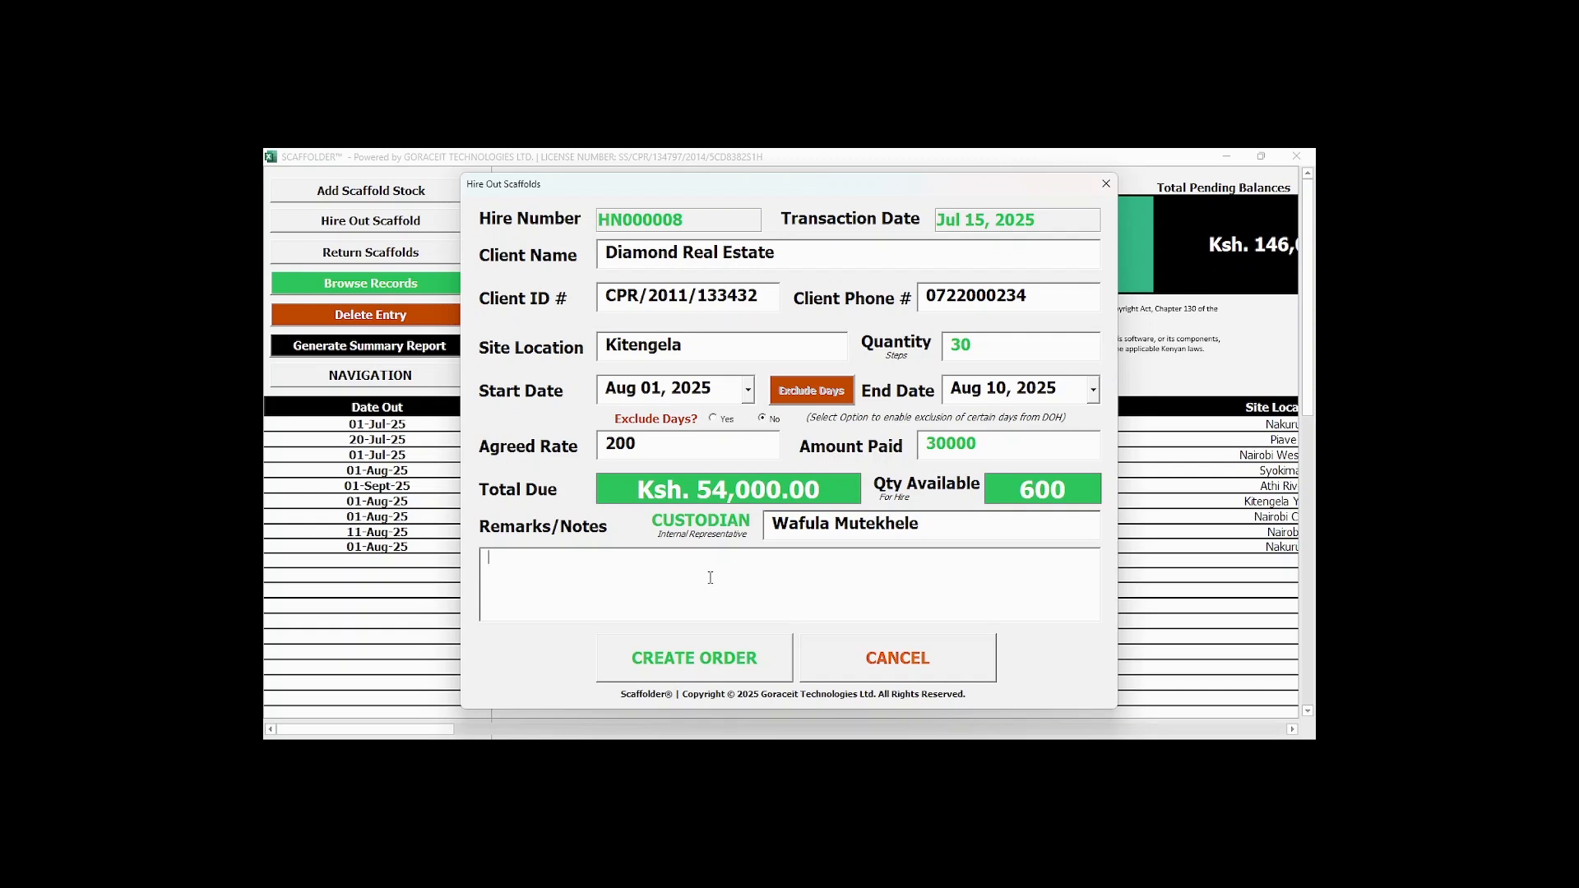
pyautogui.write('Balance of payment will be guaranteed by the custodian.')
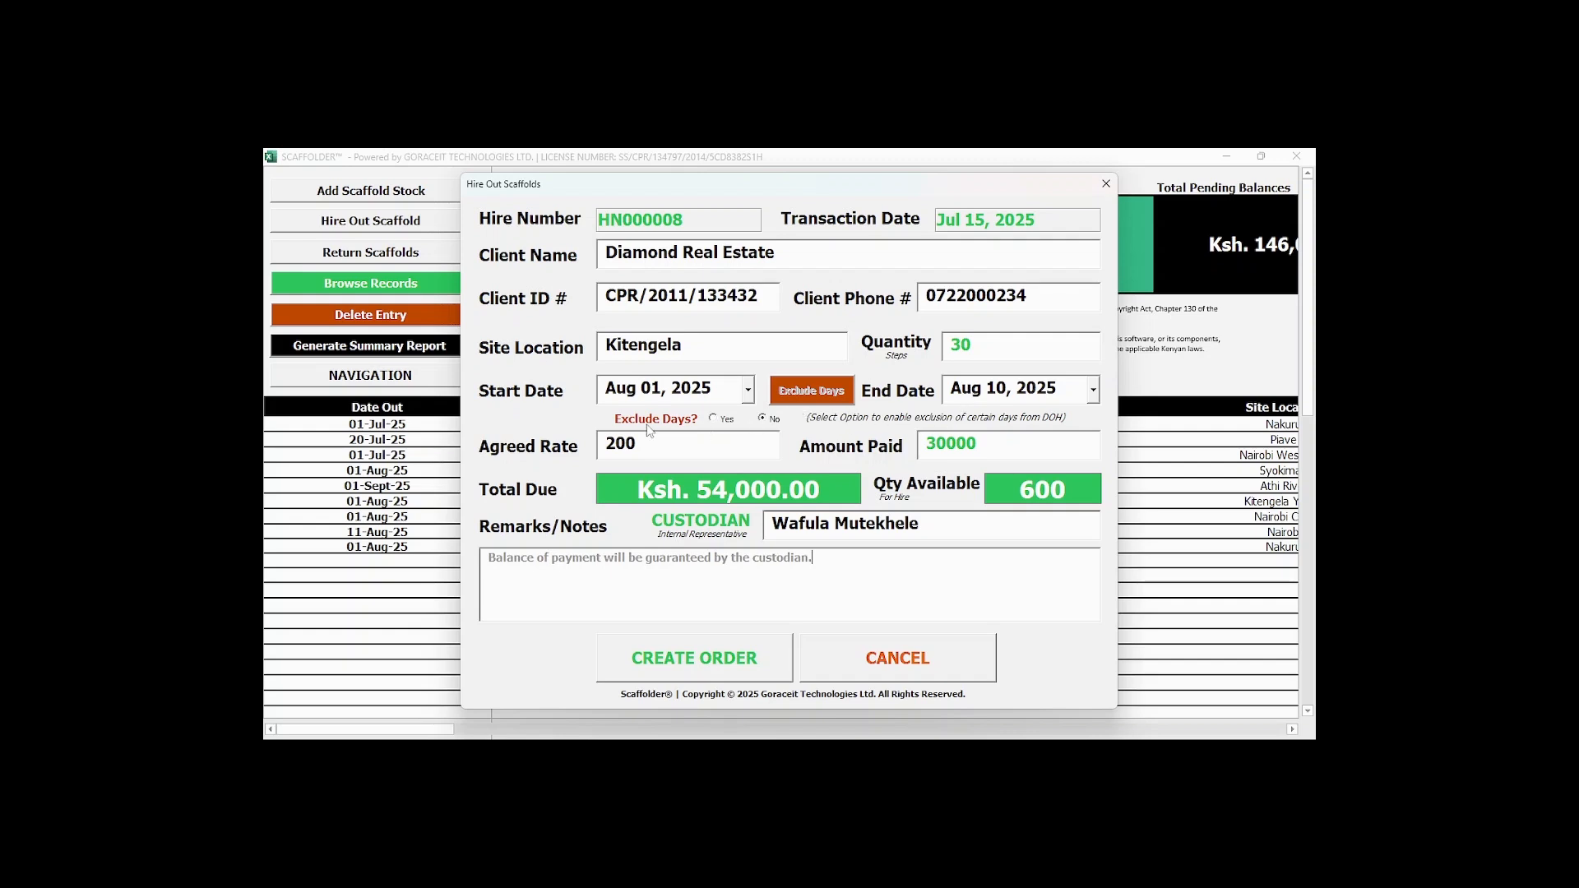
# Enable day exclusion for the order and exclude 1 day from the hire period.
pyautogui.click(715, 420)
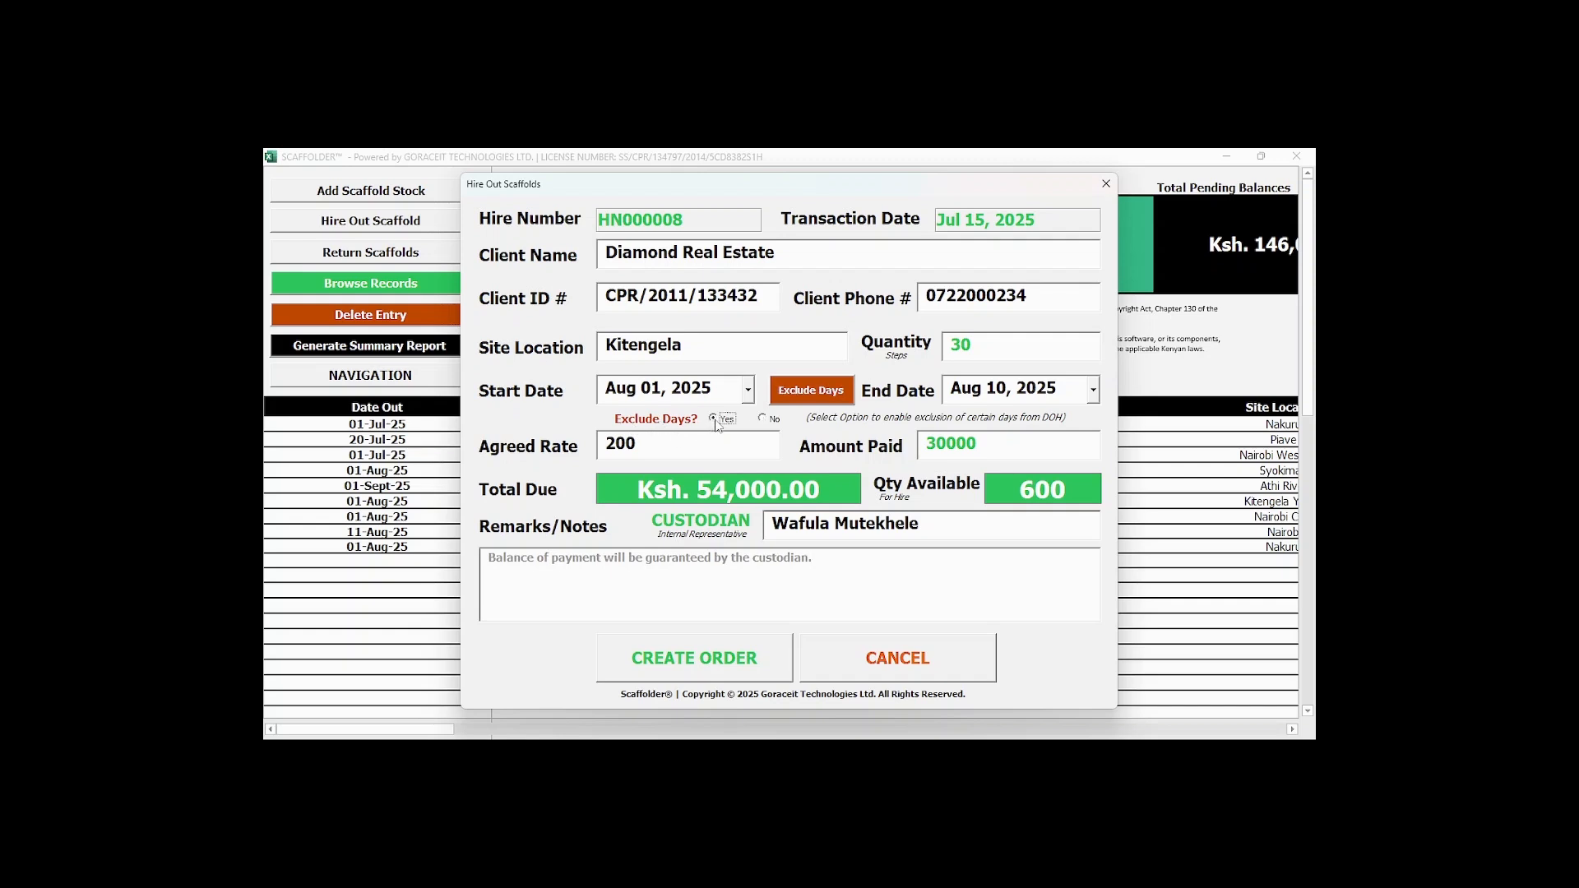
pyautogui.click(805, 393)
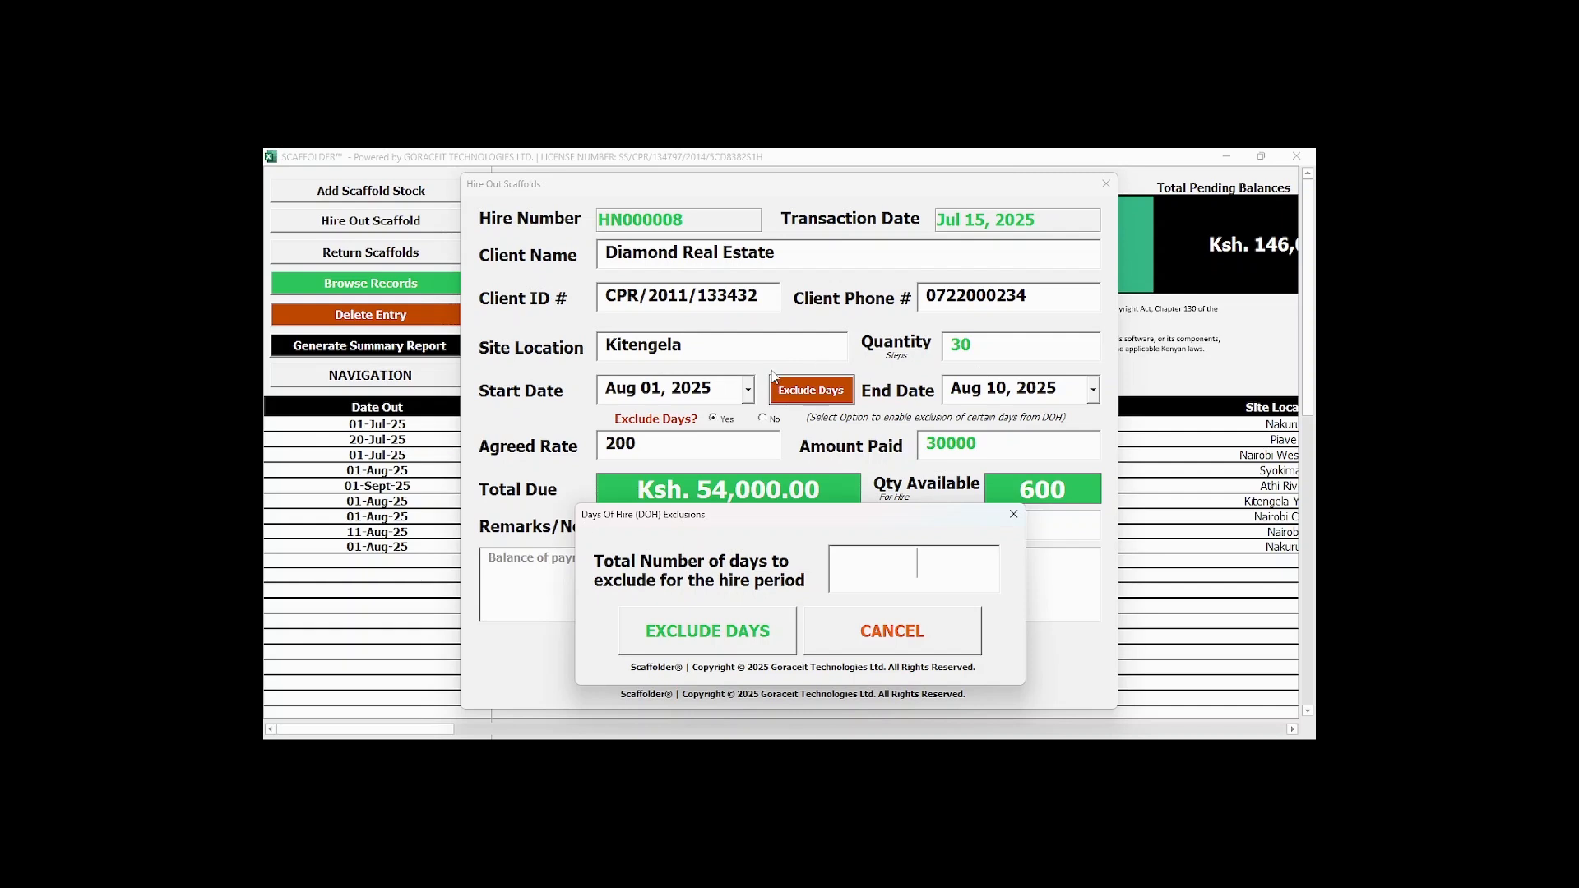
pyautogui.write('1')
pyautogui.click(716, 633)
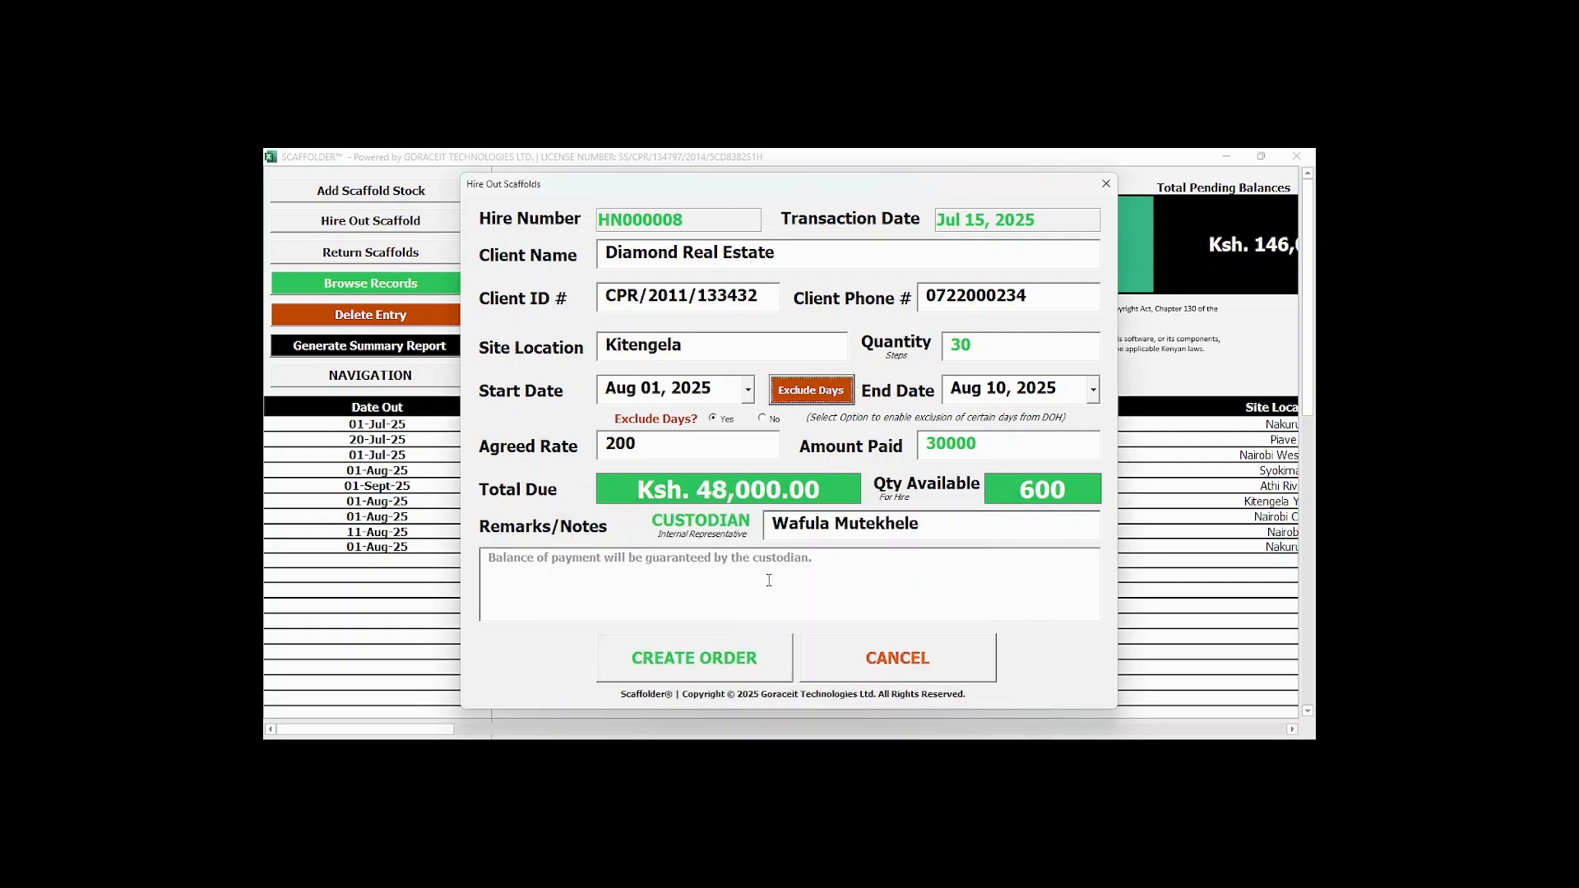
# Create the hire order and review the generated scaffolds hire application form.
pyautogui.click(728, 666)
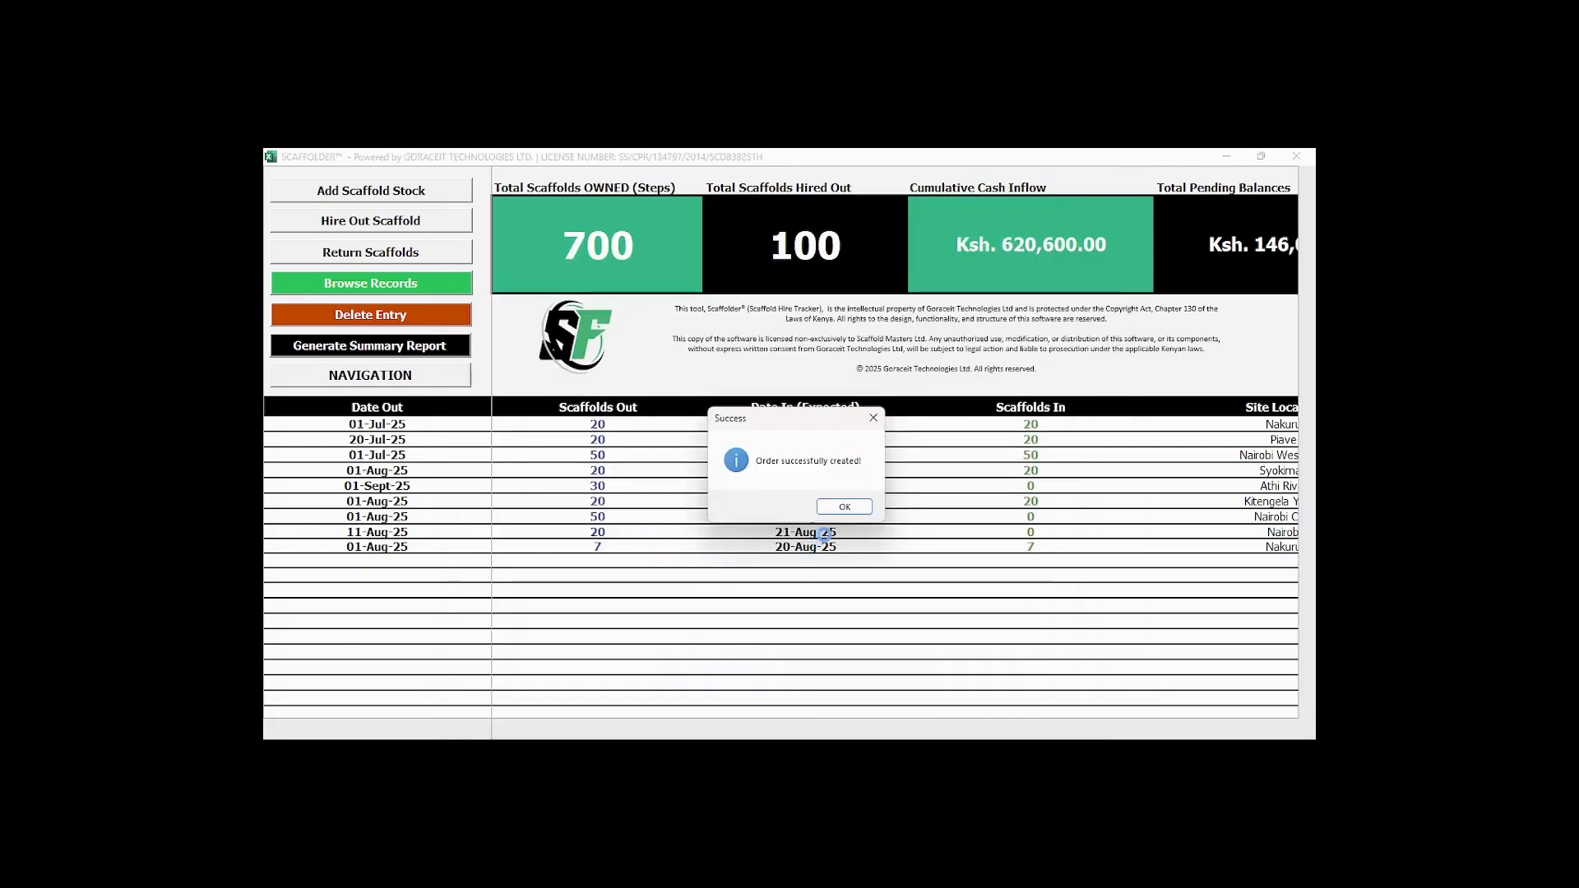
pyautogui.click(836, 503)
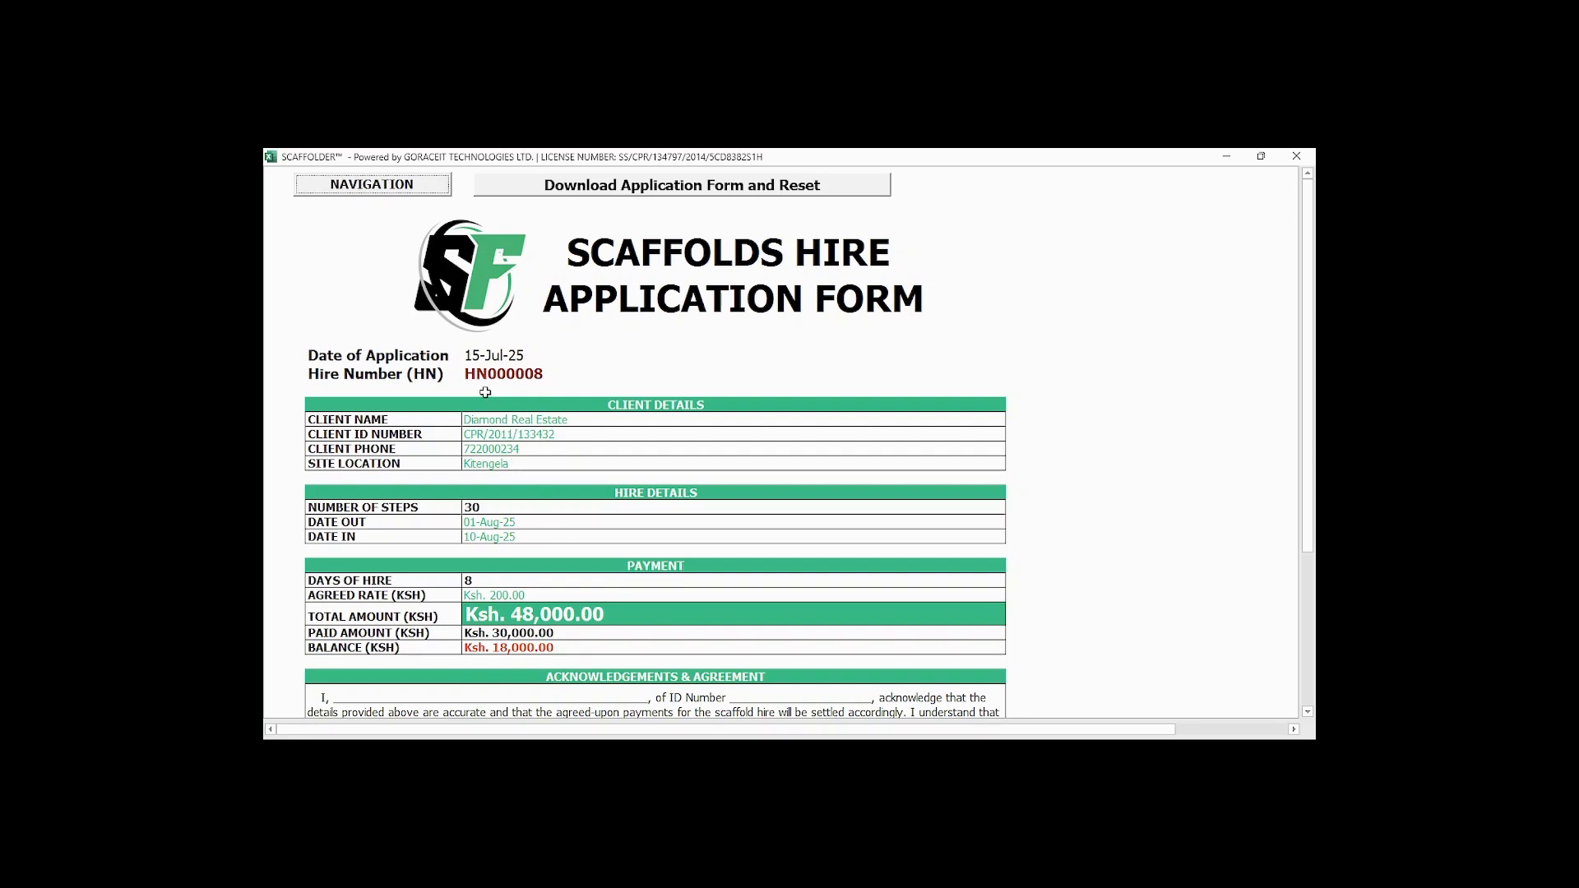
pyautogui.scroll(-3, 486, 393)
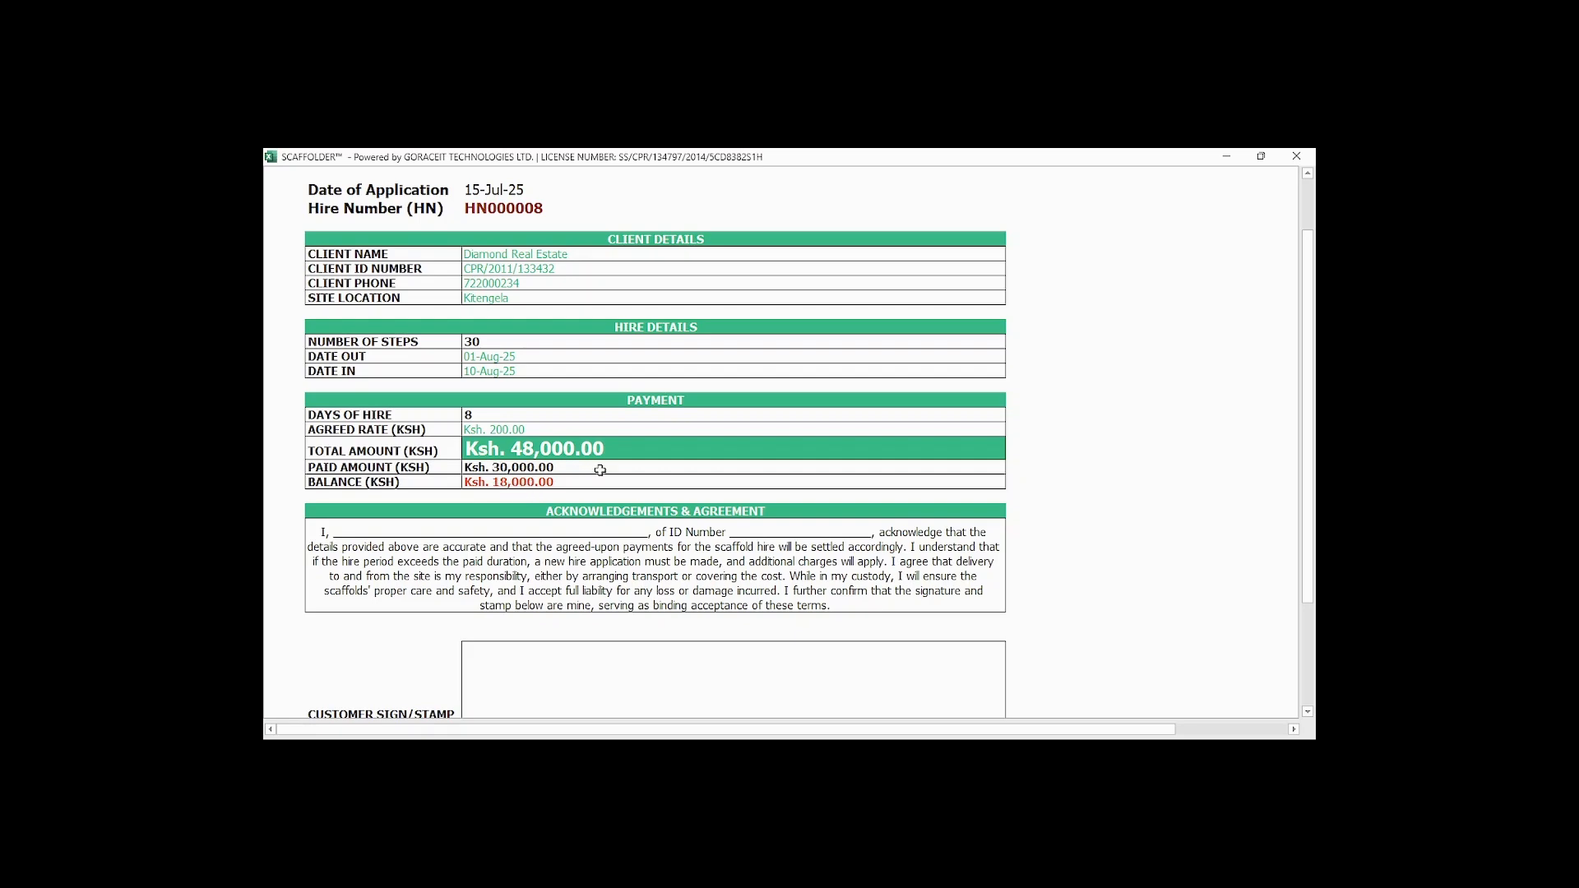
pyautogui.scroll(-2, 612, 506)
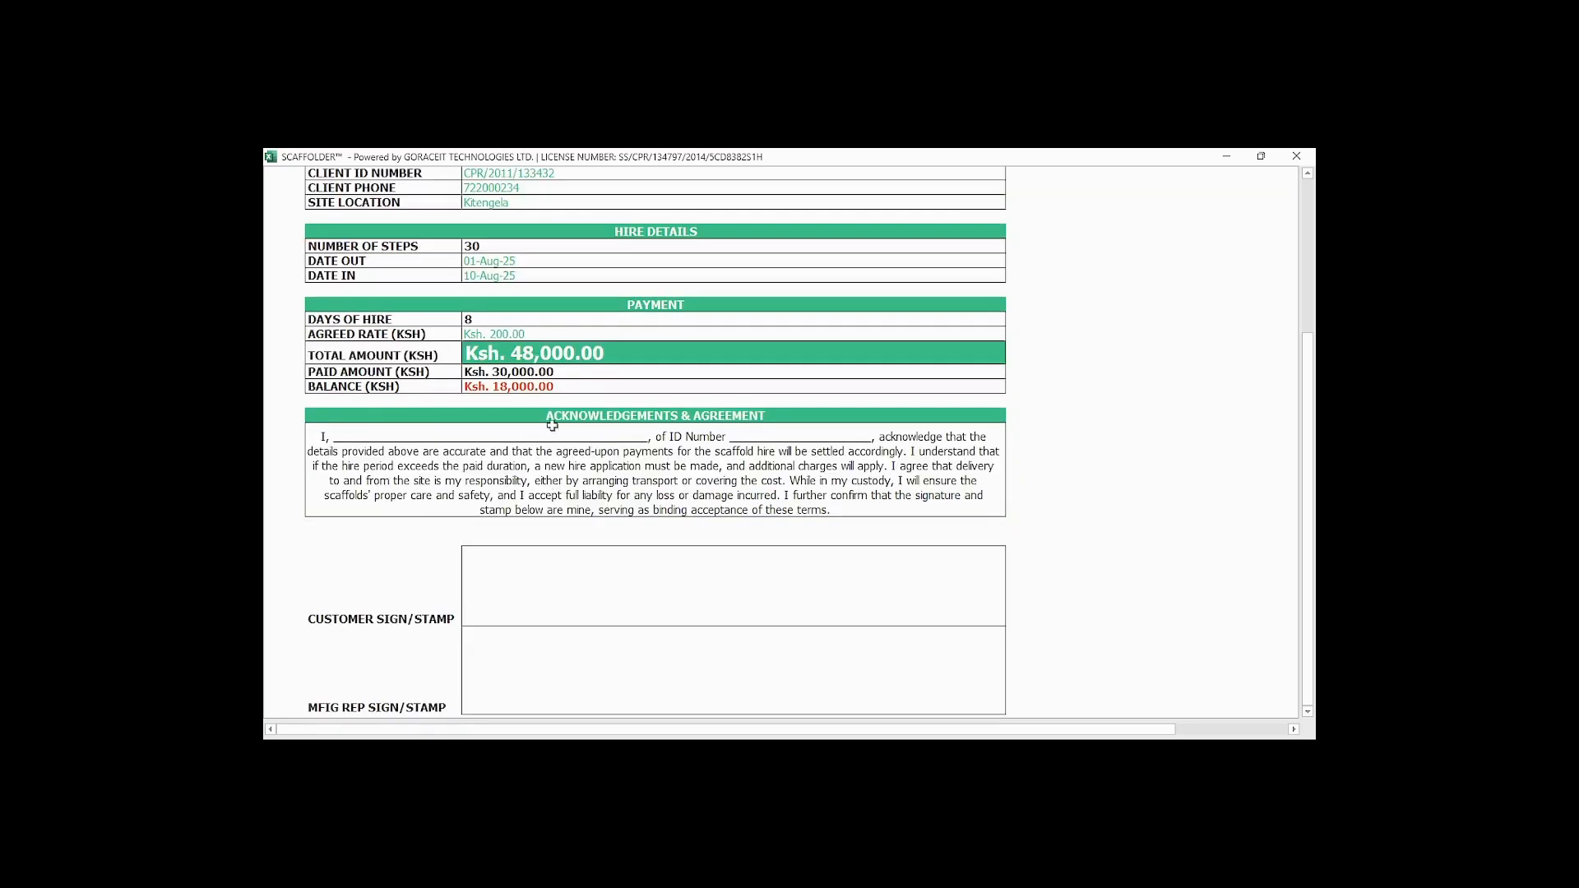
pyautogui.scroll(6, 850, 409)
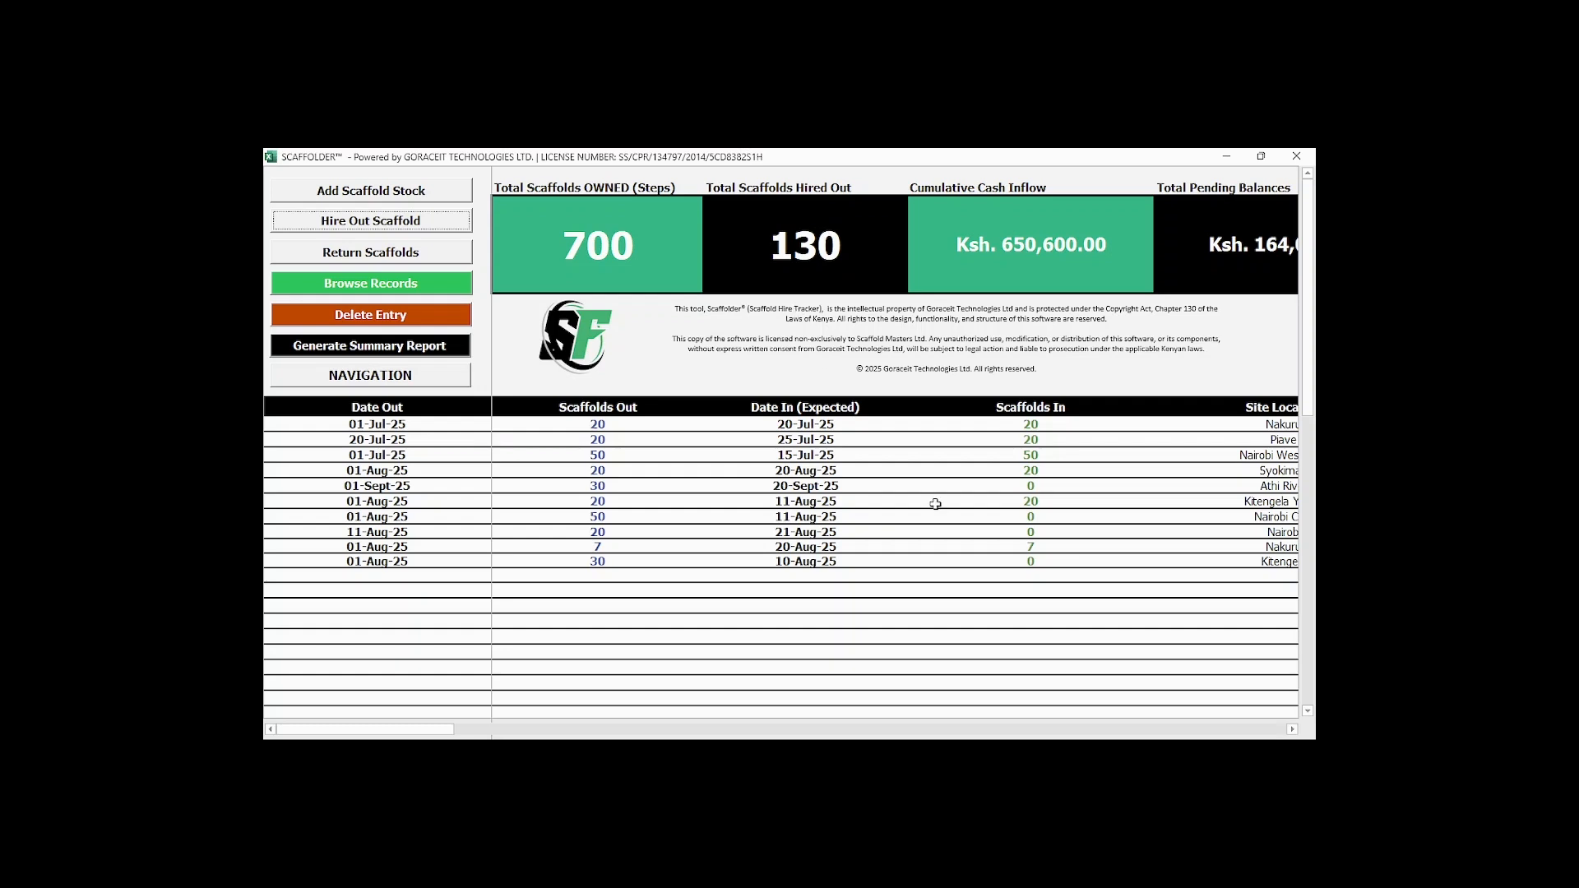
# Examine the updated dashboard totals and the new Diamond Real Estate record across all columns of the records table.
pyautogui.moveTo(423, 727); pyautogui.dragTo(487, 727)
pyautogui.hscroll(1, 806, 257)
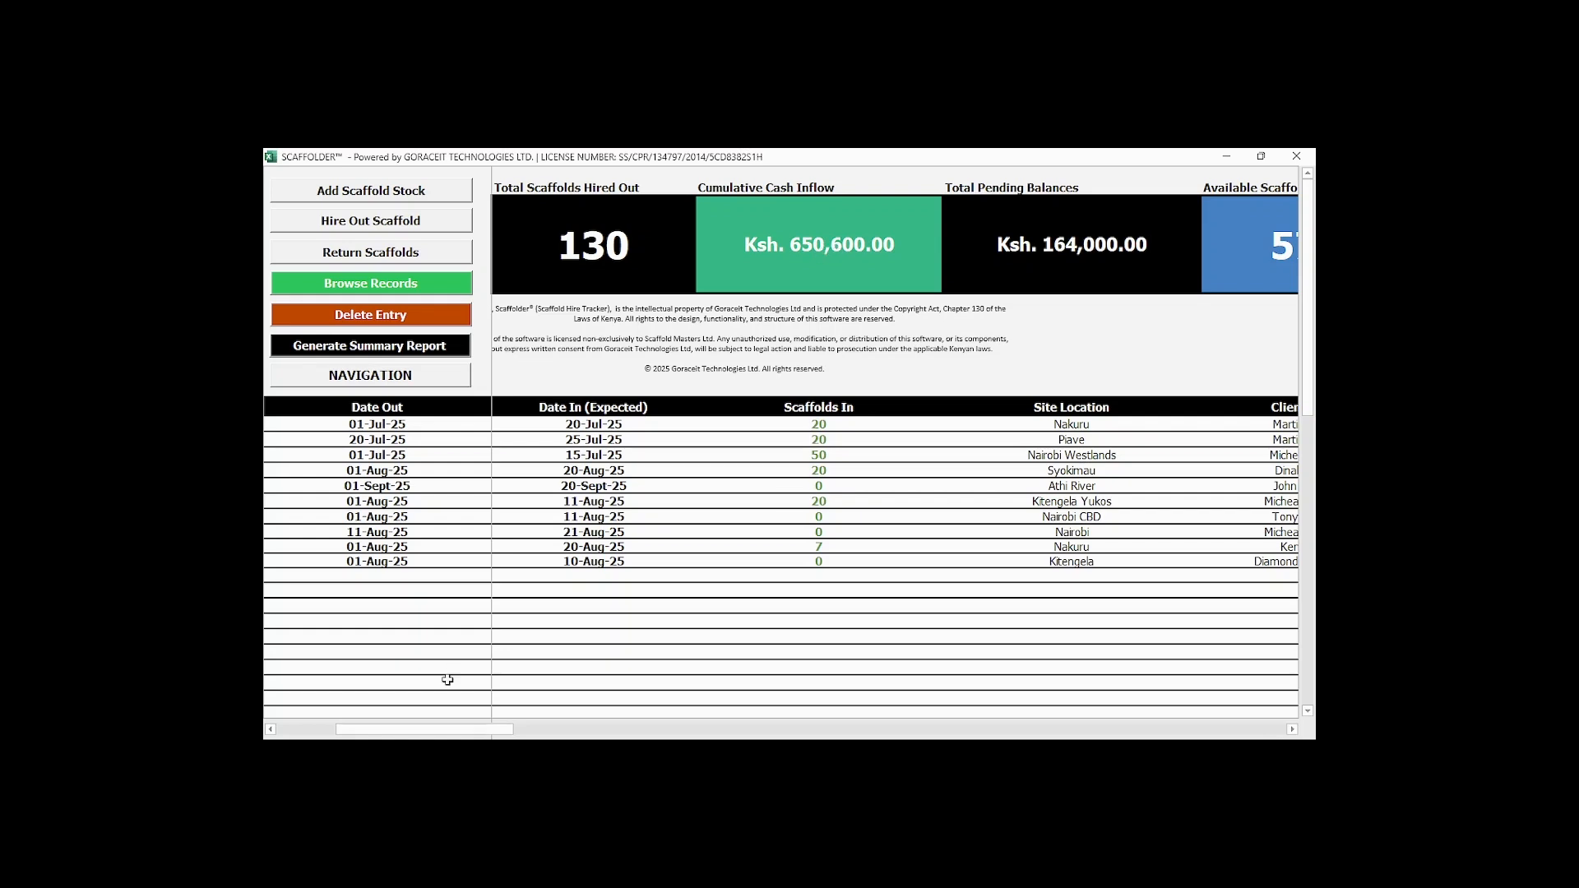
pyautogui.moveTo(455, 727); pyautogui.dragTo(611, 726)
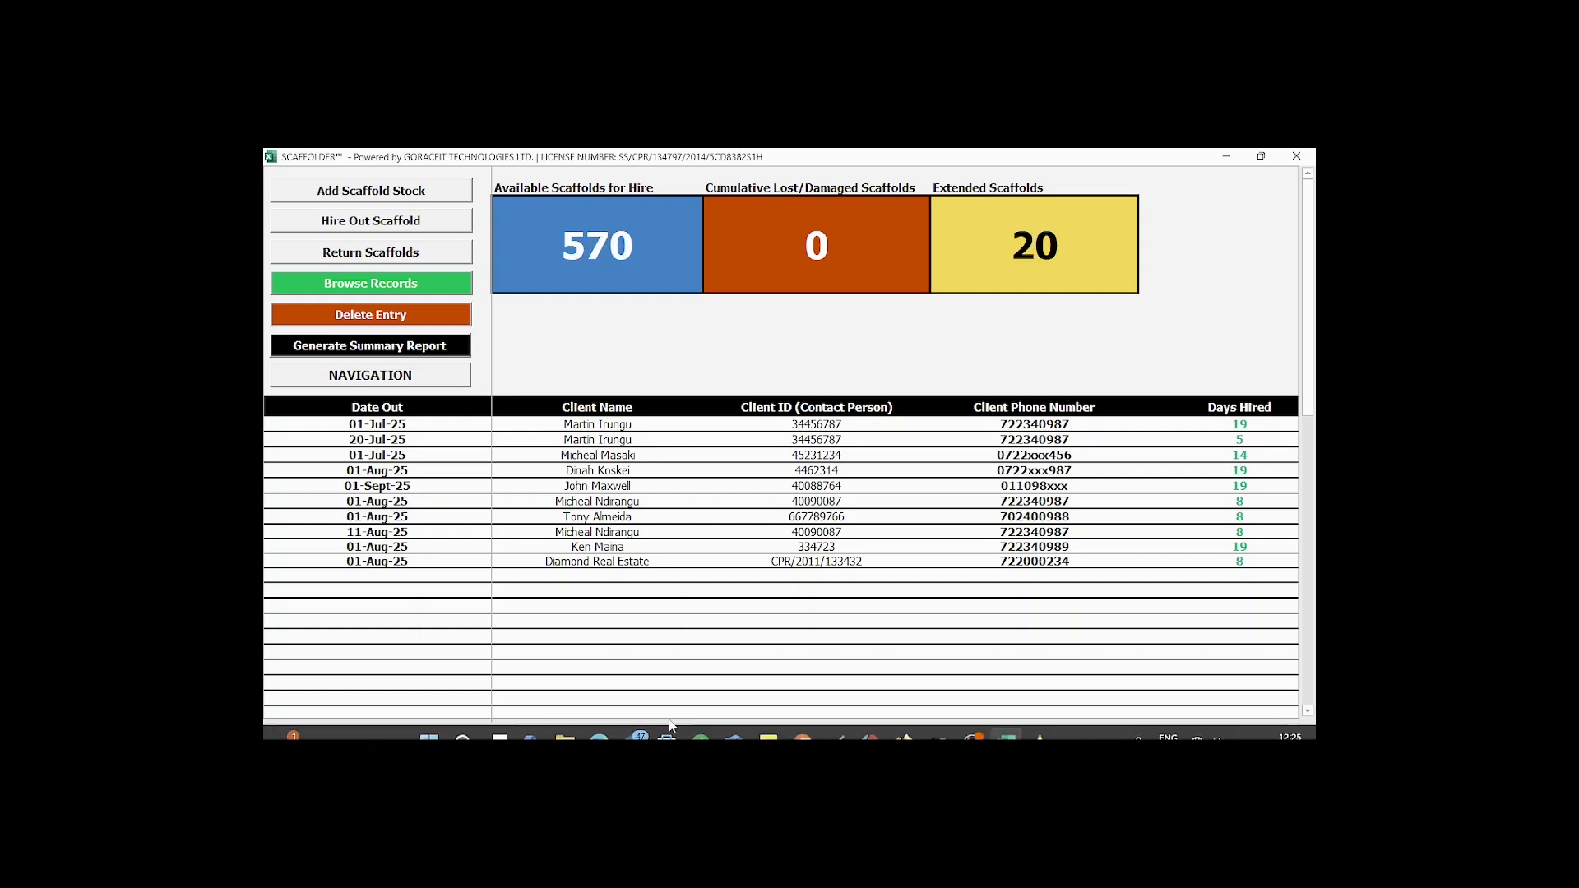
pyautogui.moveTo(543, 729); pyautogui.dragTo(284, 730)
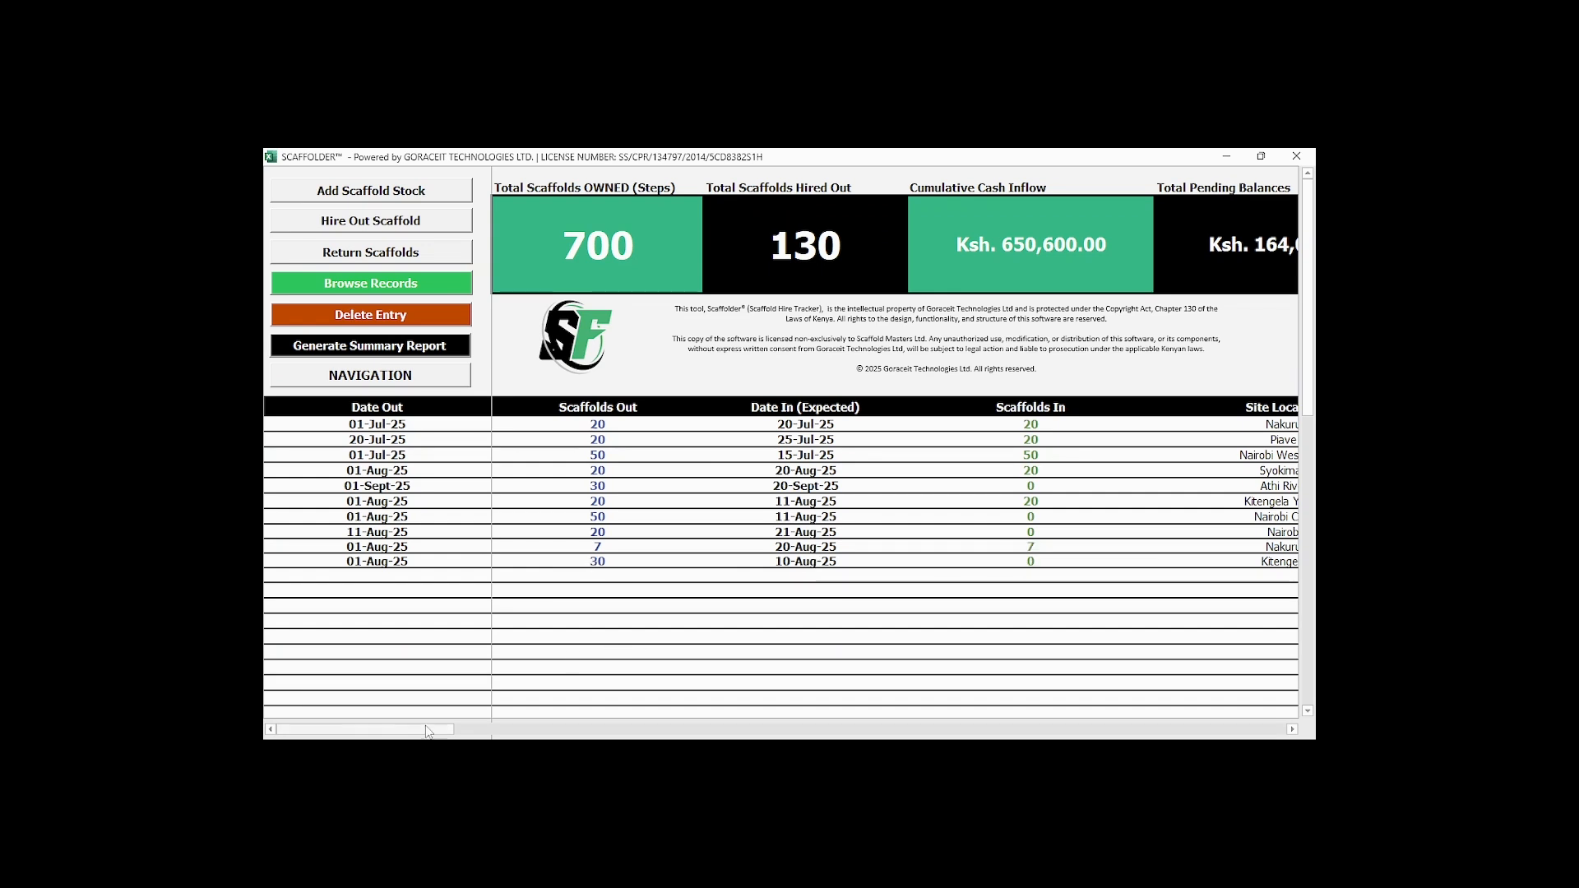
pyautogui.moveTo(429, 731); pyautogui.dragTo(536, 734)
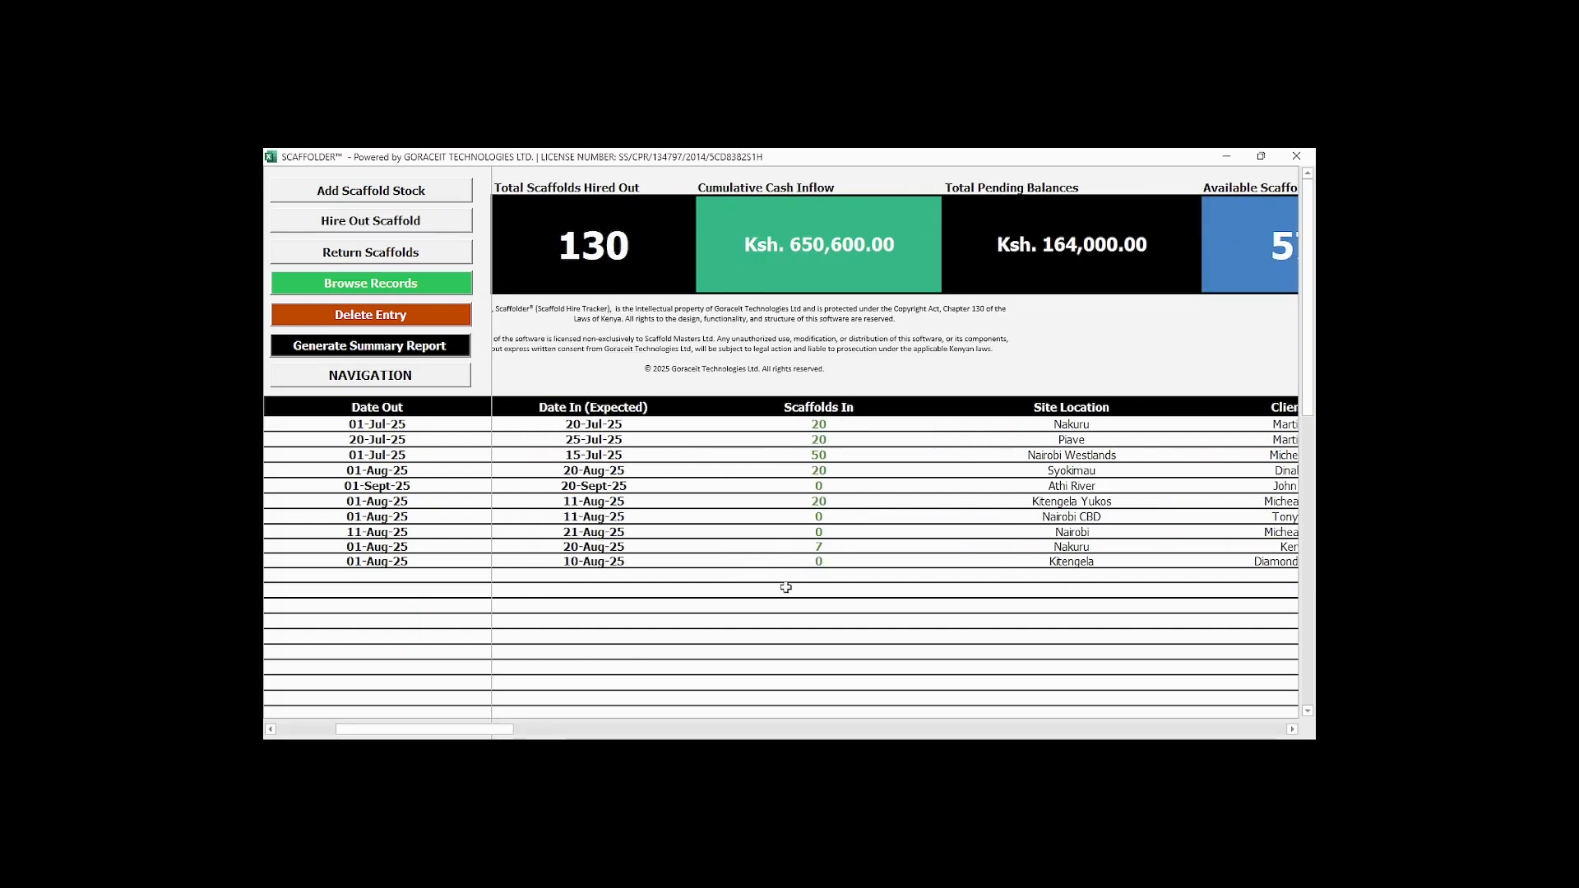
pyautogui.moveTo(487, 731); pyautogui.dragTo(544, 737)
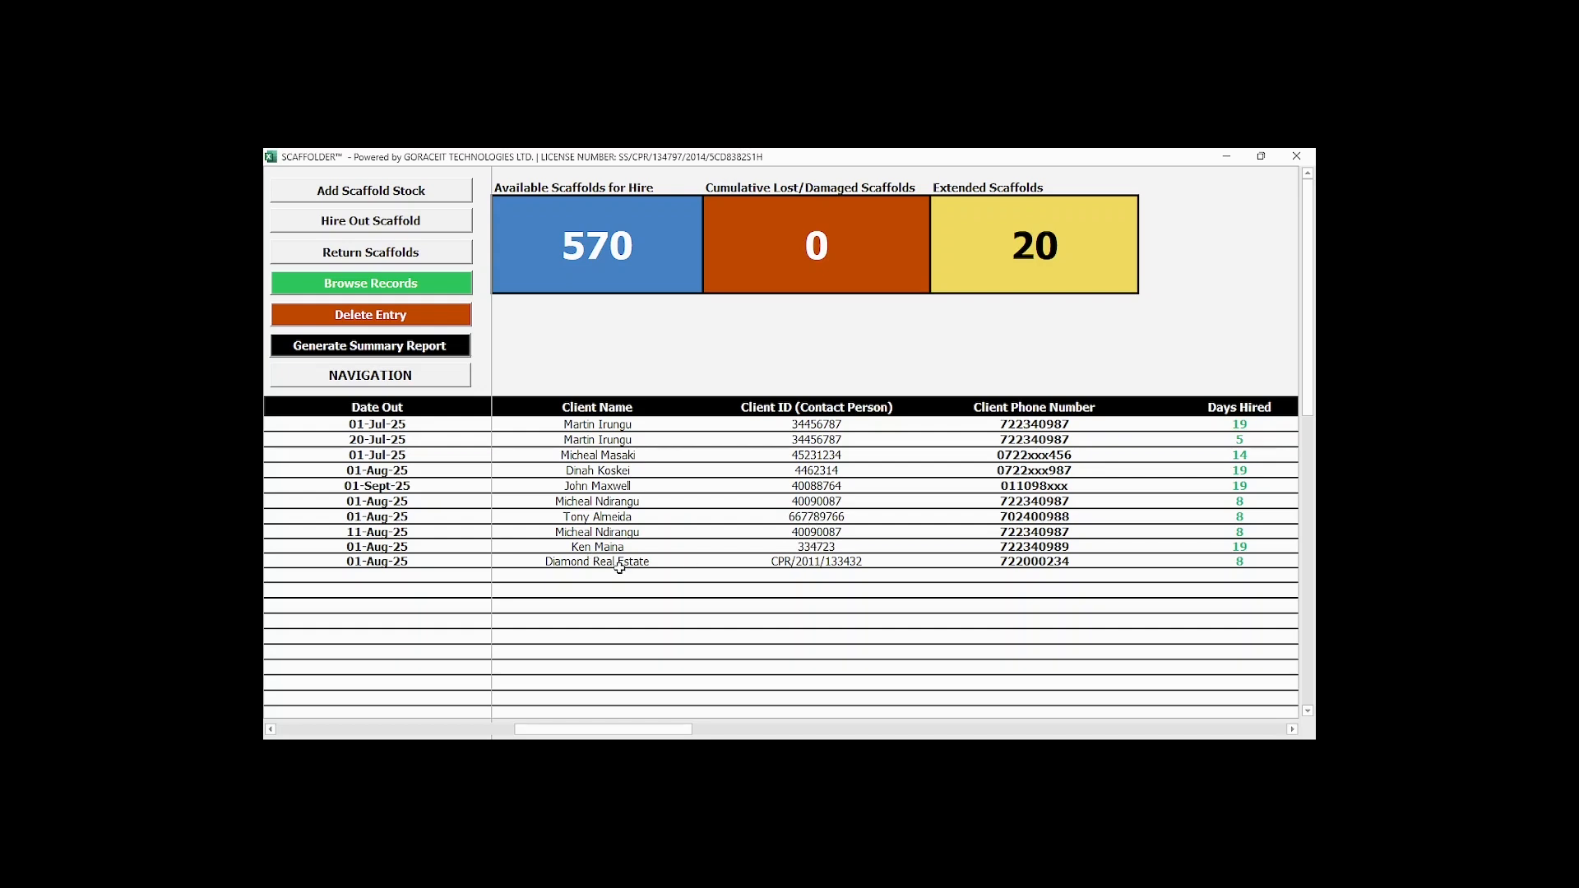
pyautogui.moveTo(674, 732); pyautogui.dragTo(826, 734)
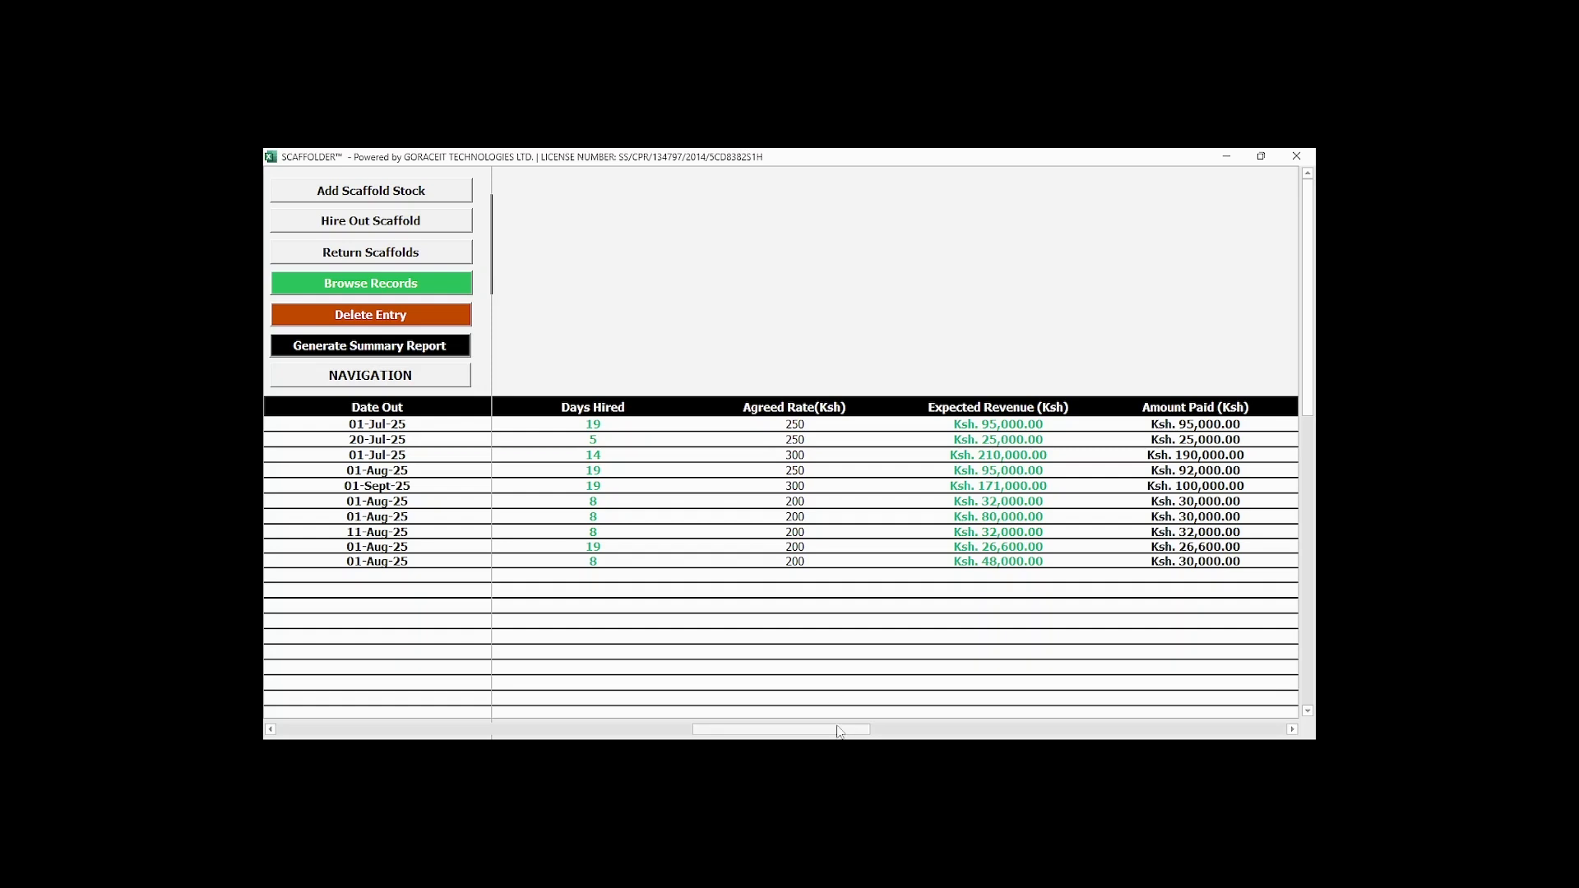
pyautogui.moveTo(839, 731); pyautogui.dragTo(874, 732)
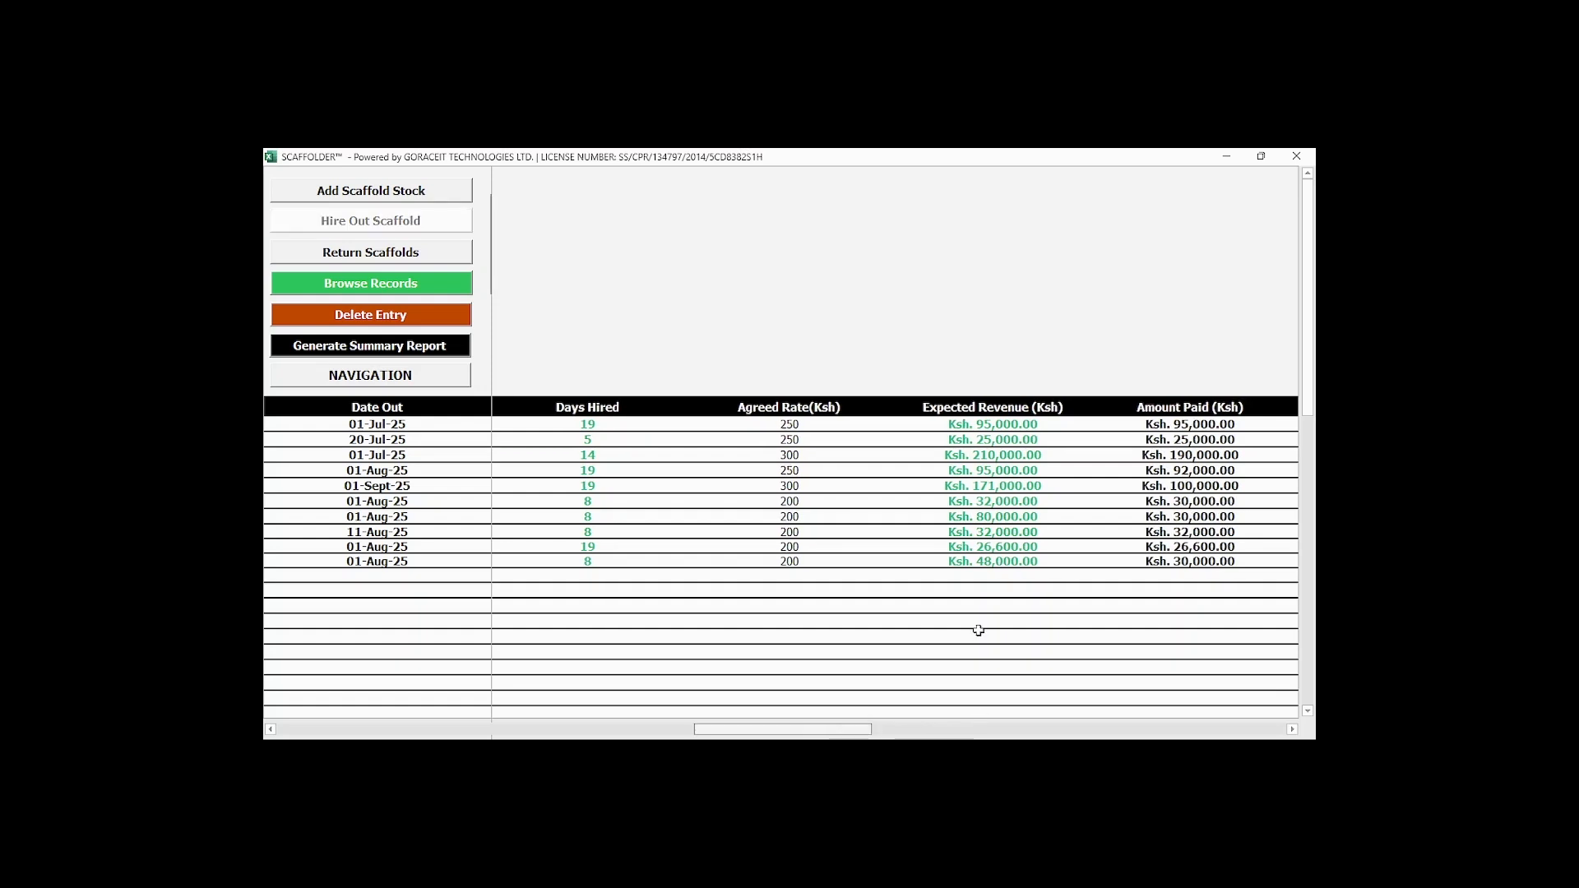
pyautogui.hscroll(2, 978, 630)
pyautogui.moveTo(954, 729); pyautogui.dragTo(1069, 604)
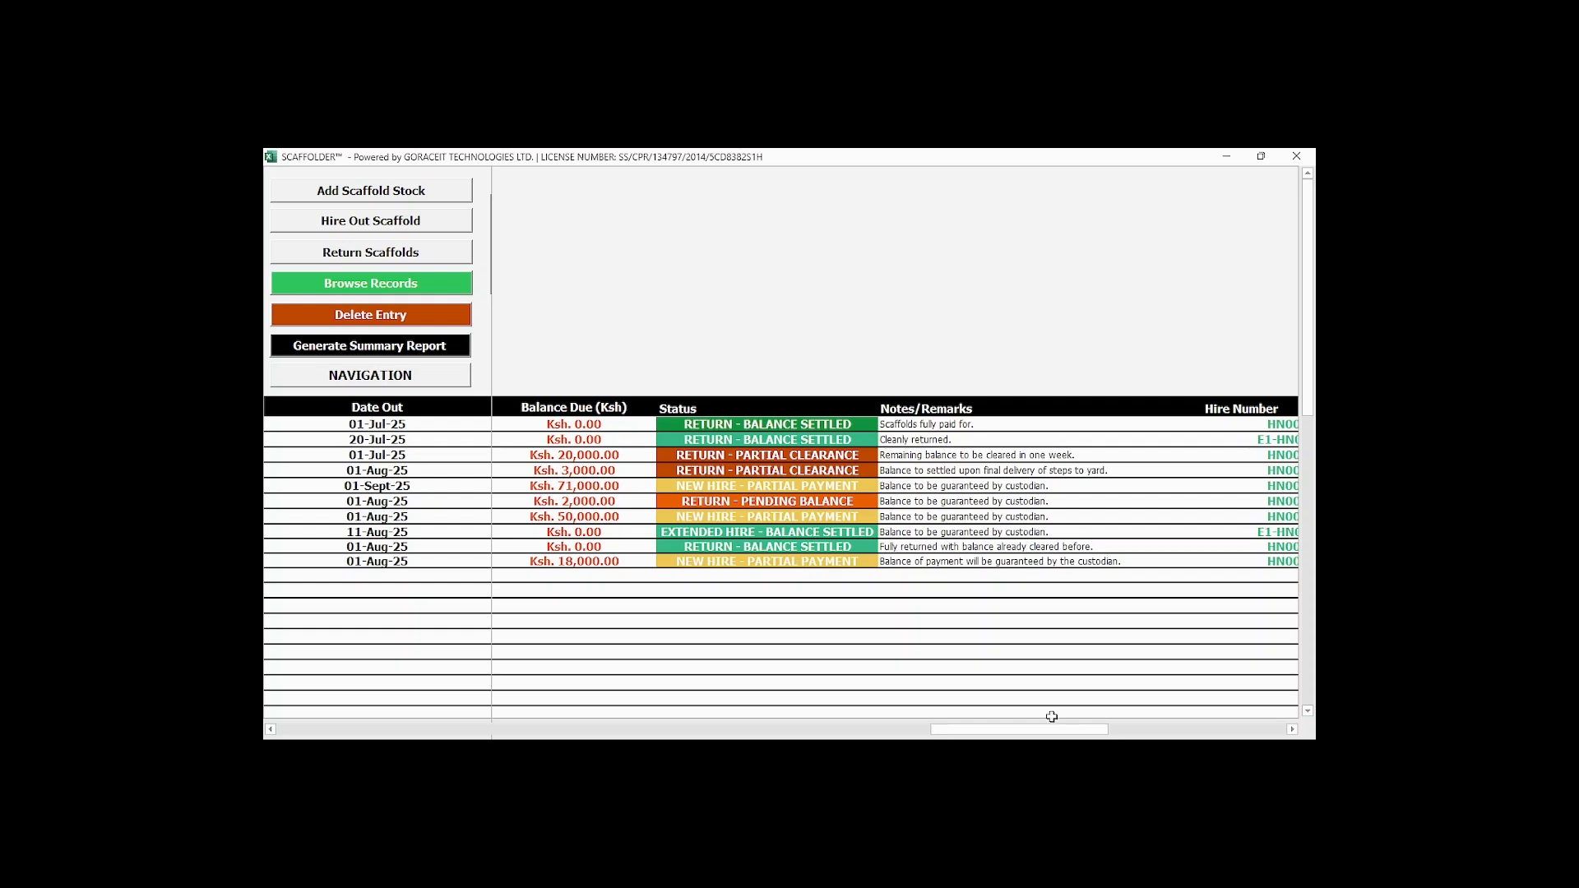
pyautogui.moveTo(1052, 729); pyautogui.dragTo(274, 732)
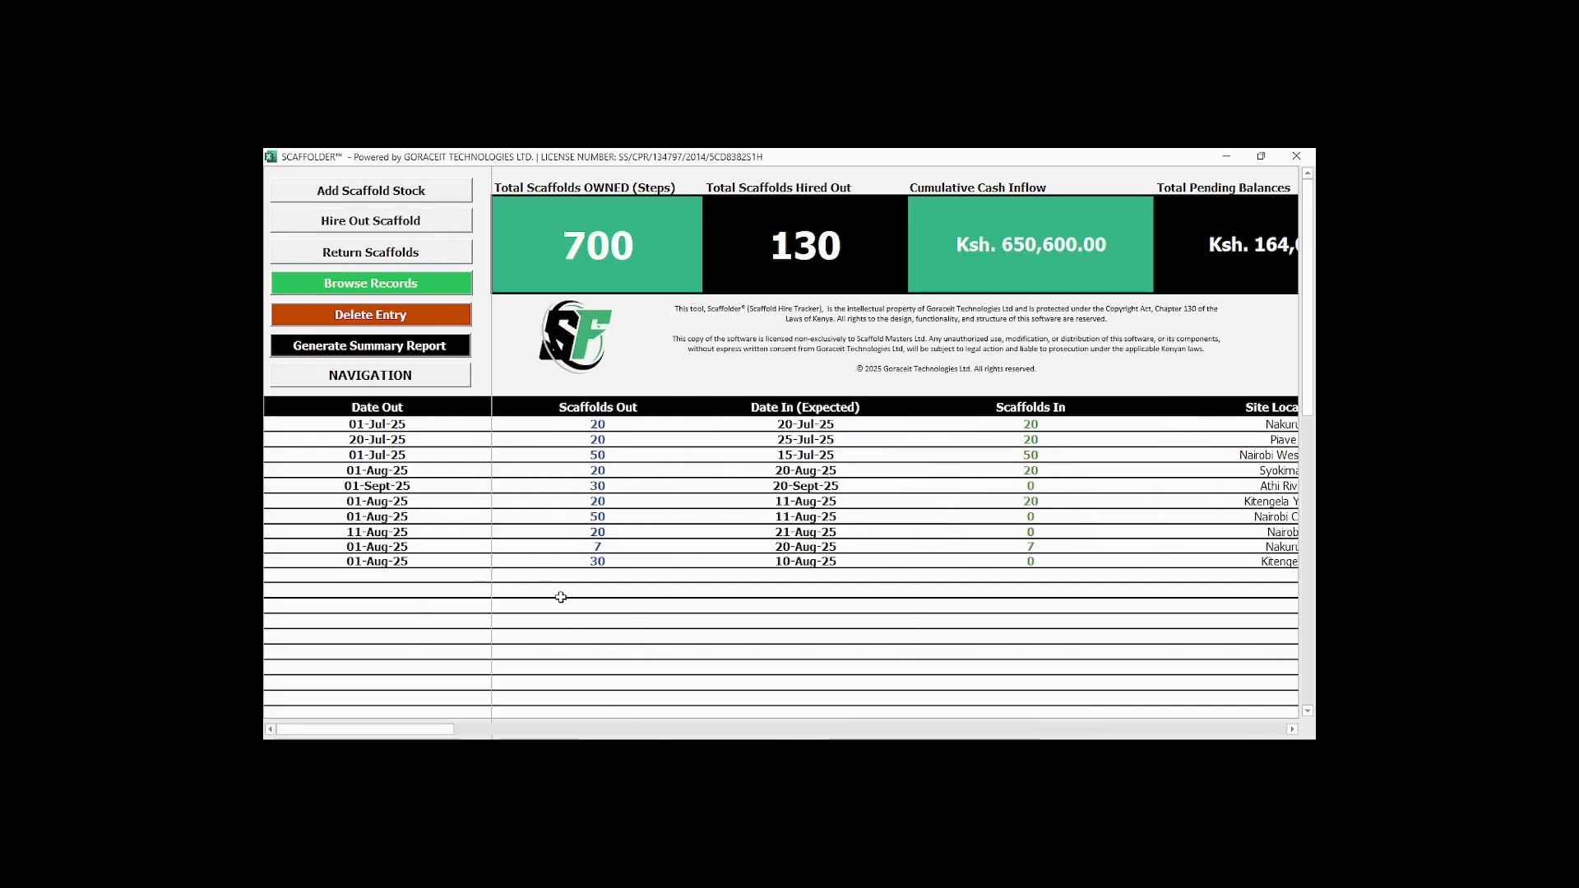
# View the application form page and return to the scaffolds manager.
pyautogui.click(371, 376)
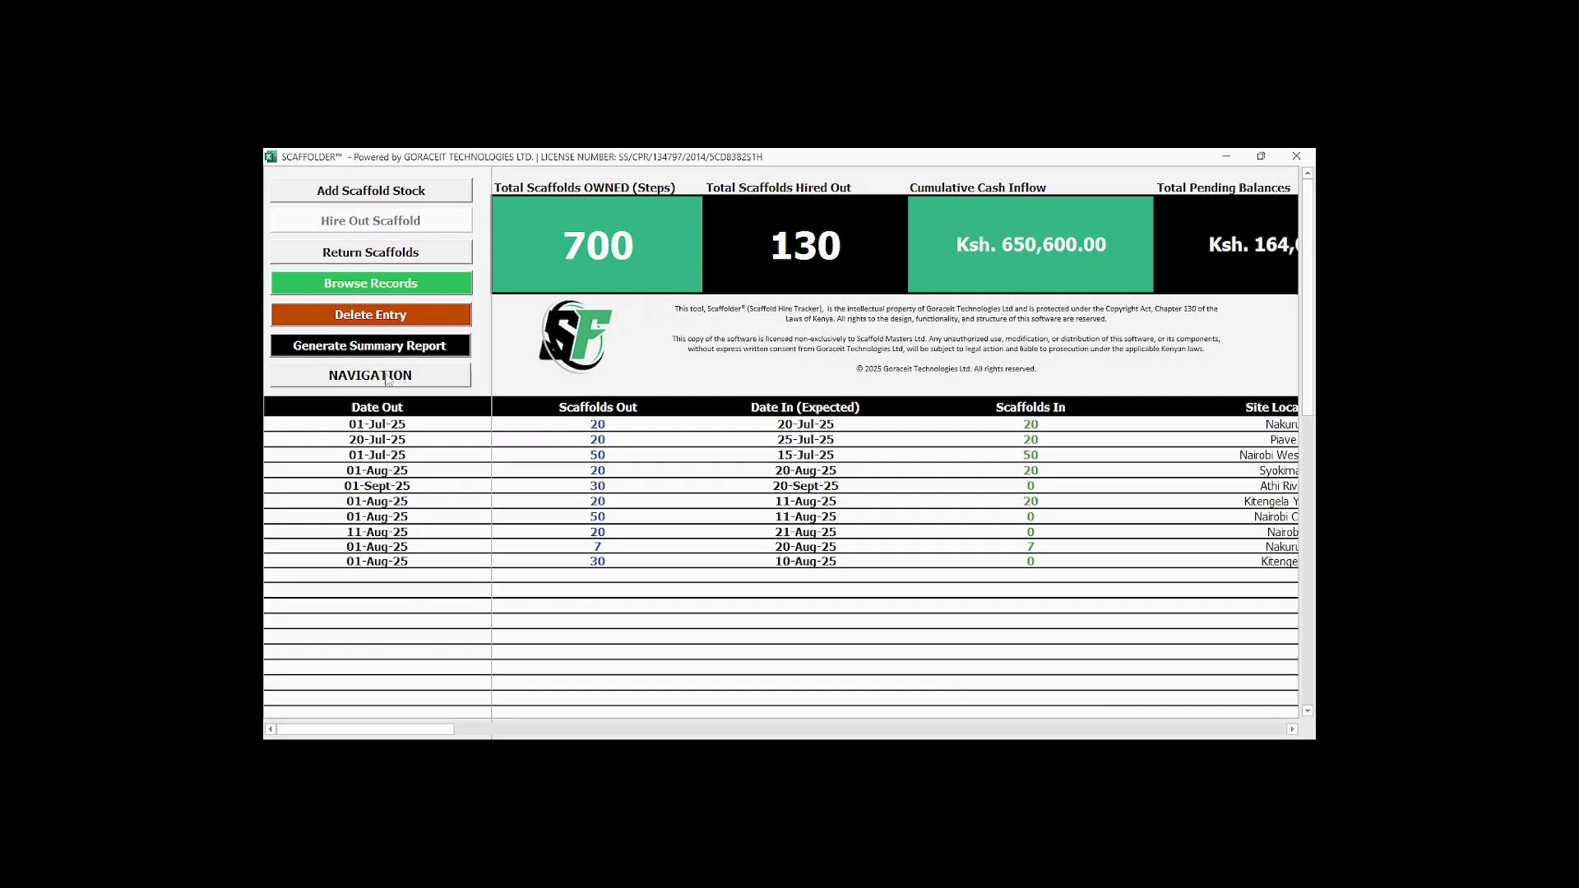
pyautogui.click(764, 418)
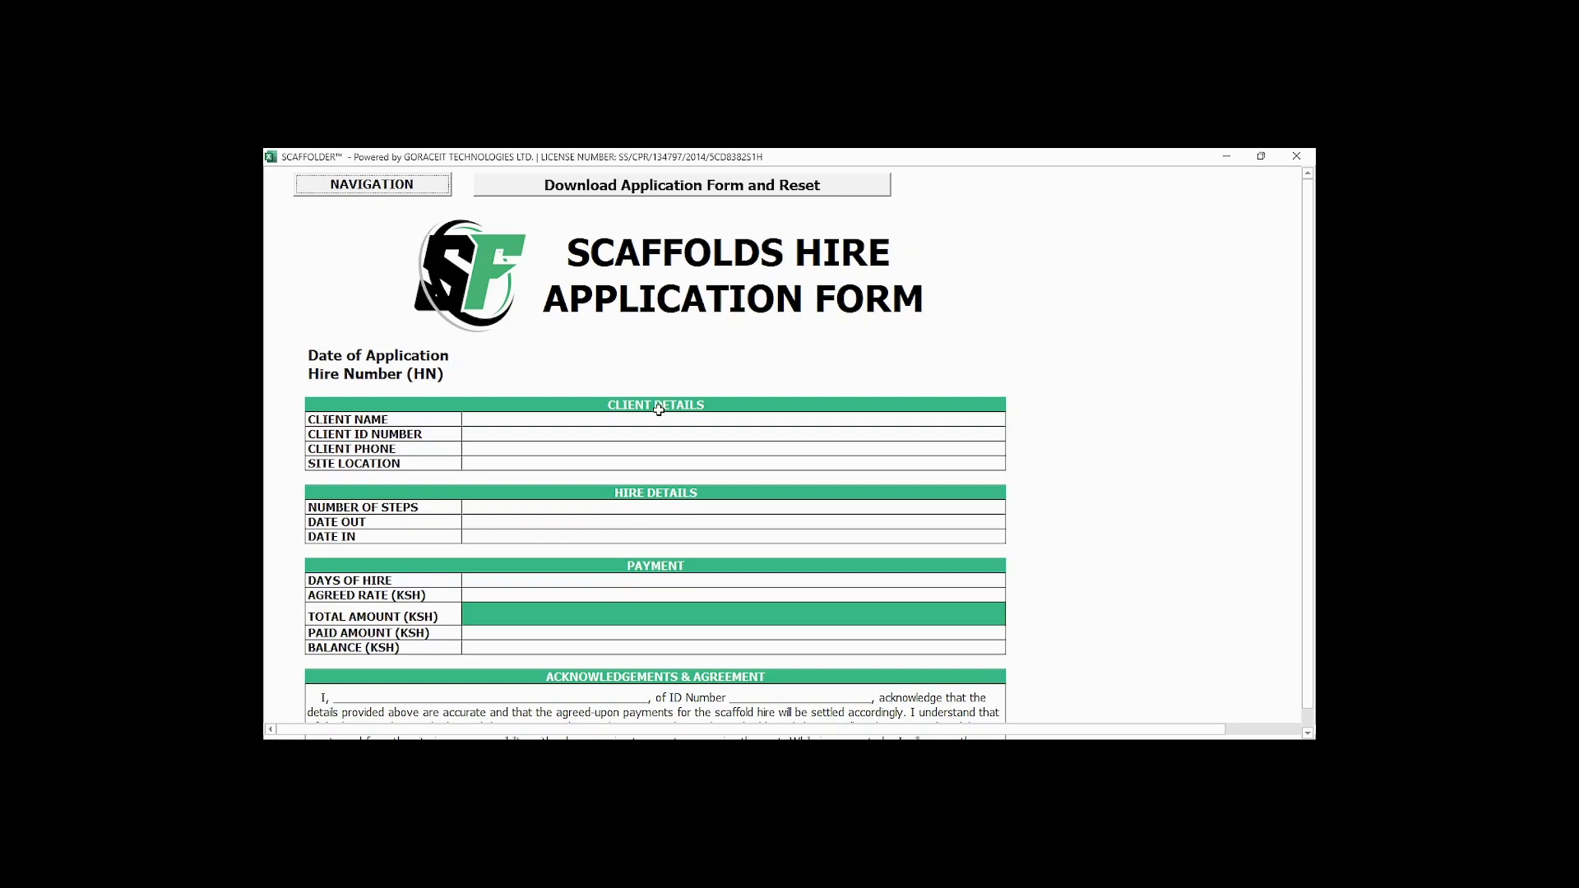
pyautogui.click(416, 187)
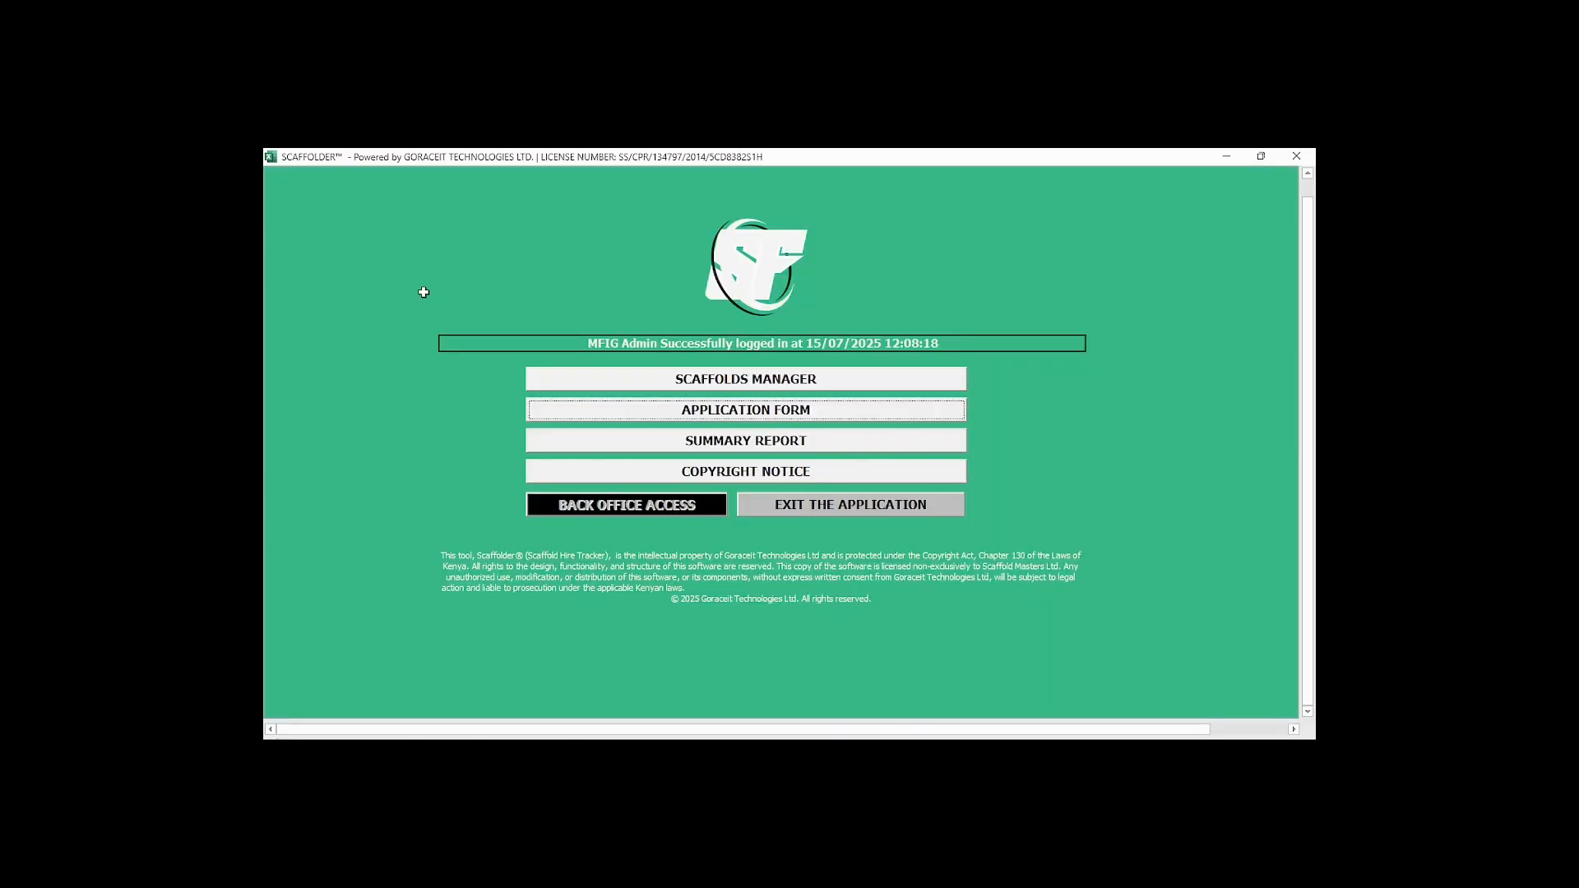
pyautogui.click(737, 380)
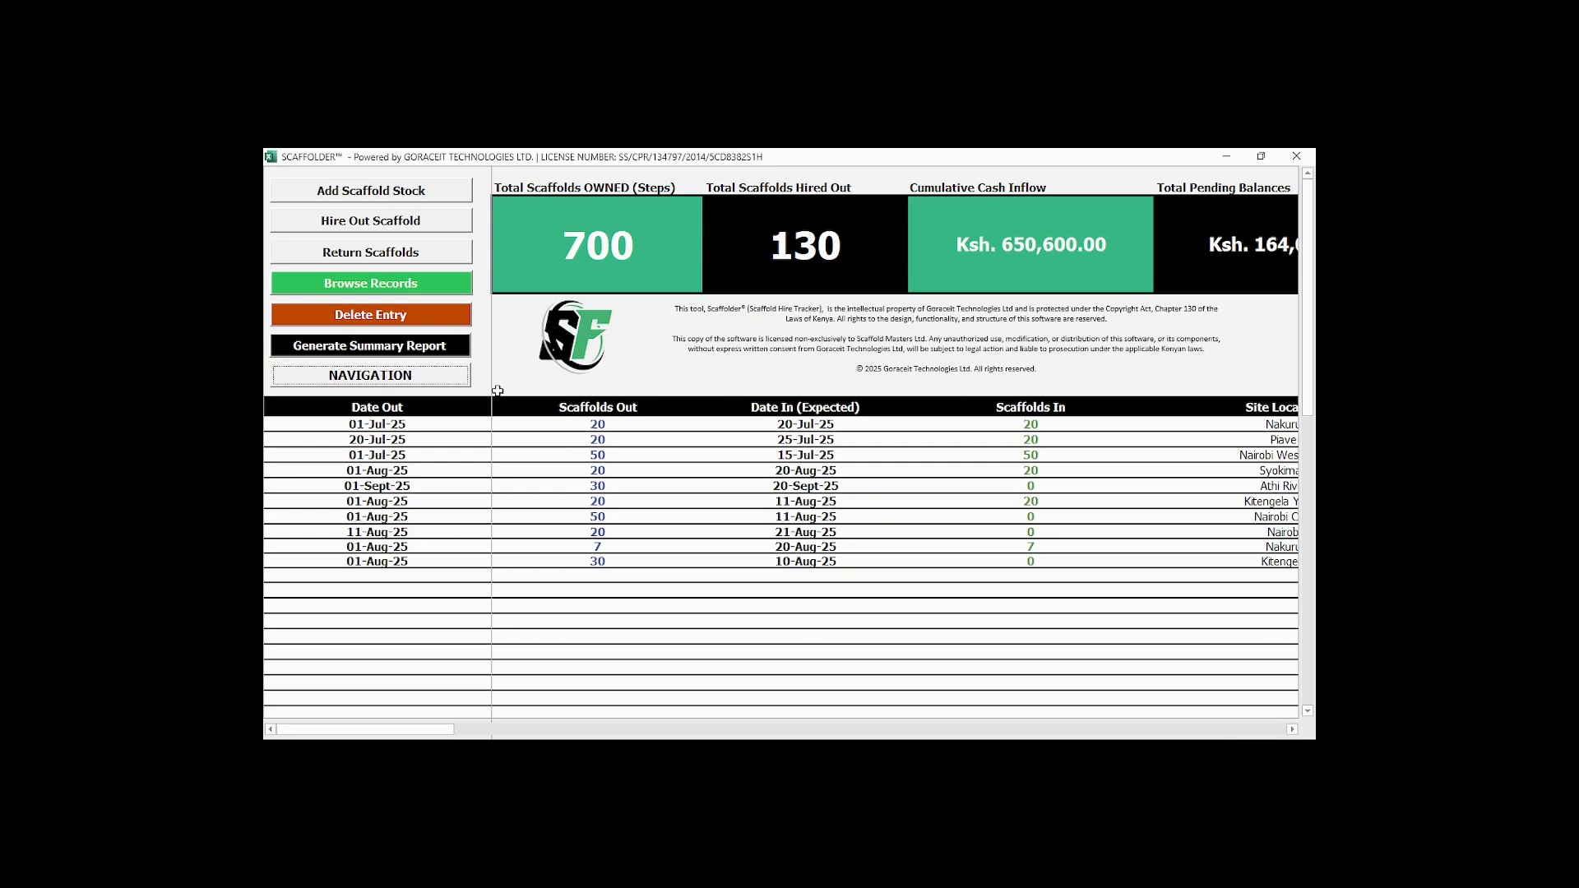
# Open and exit the record browser, and look up the Diamond Real Estate order's hire number in the records table.
pyautogui.click(372, 284)
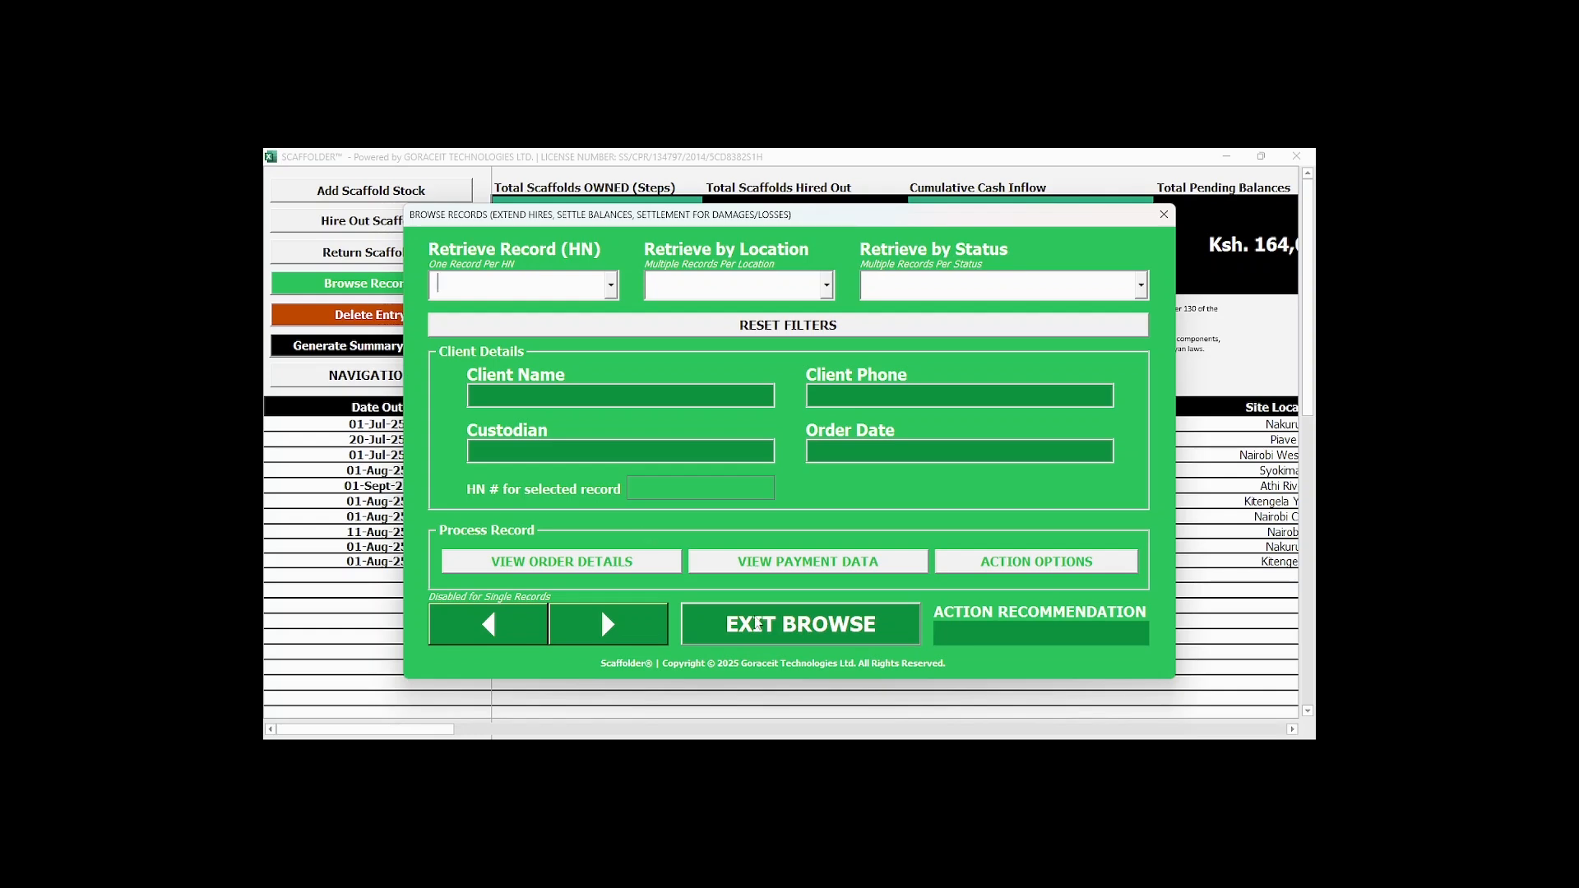
pyautogui.click(757, 626)
pyautogui.moveTo(450, 732); pyautogui.dragTo(1233, 730)
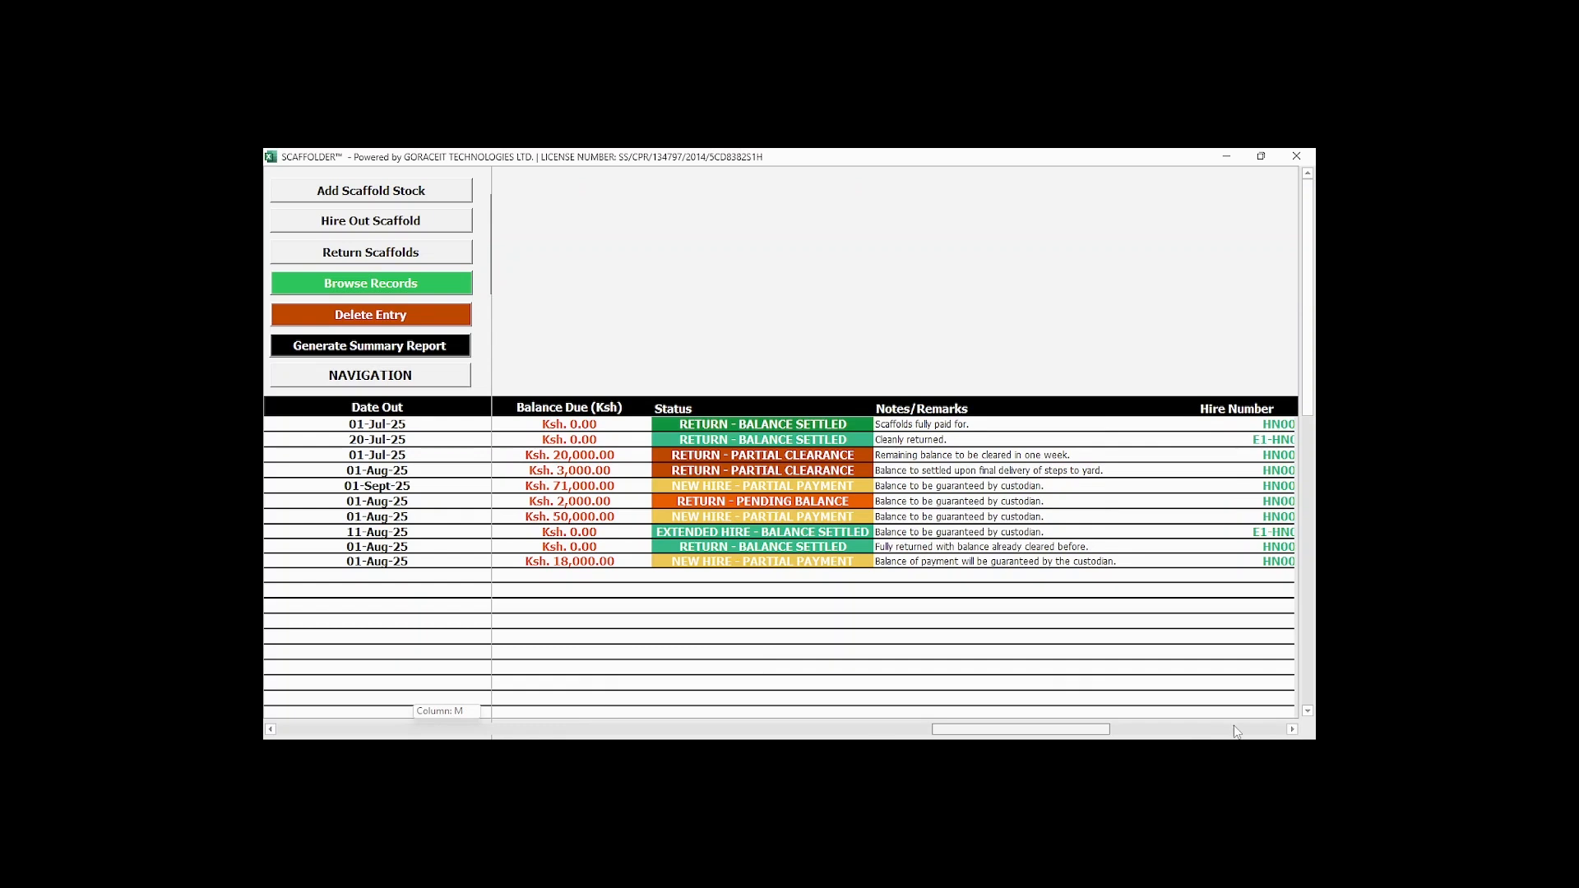
pyautogui.click(1247, 575)
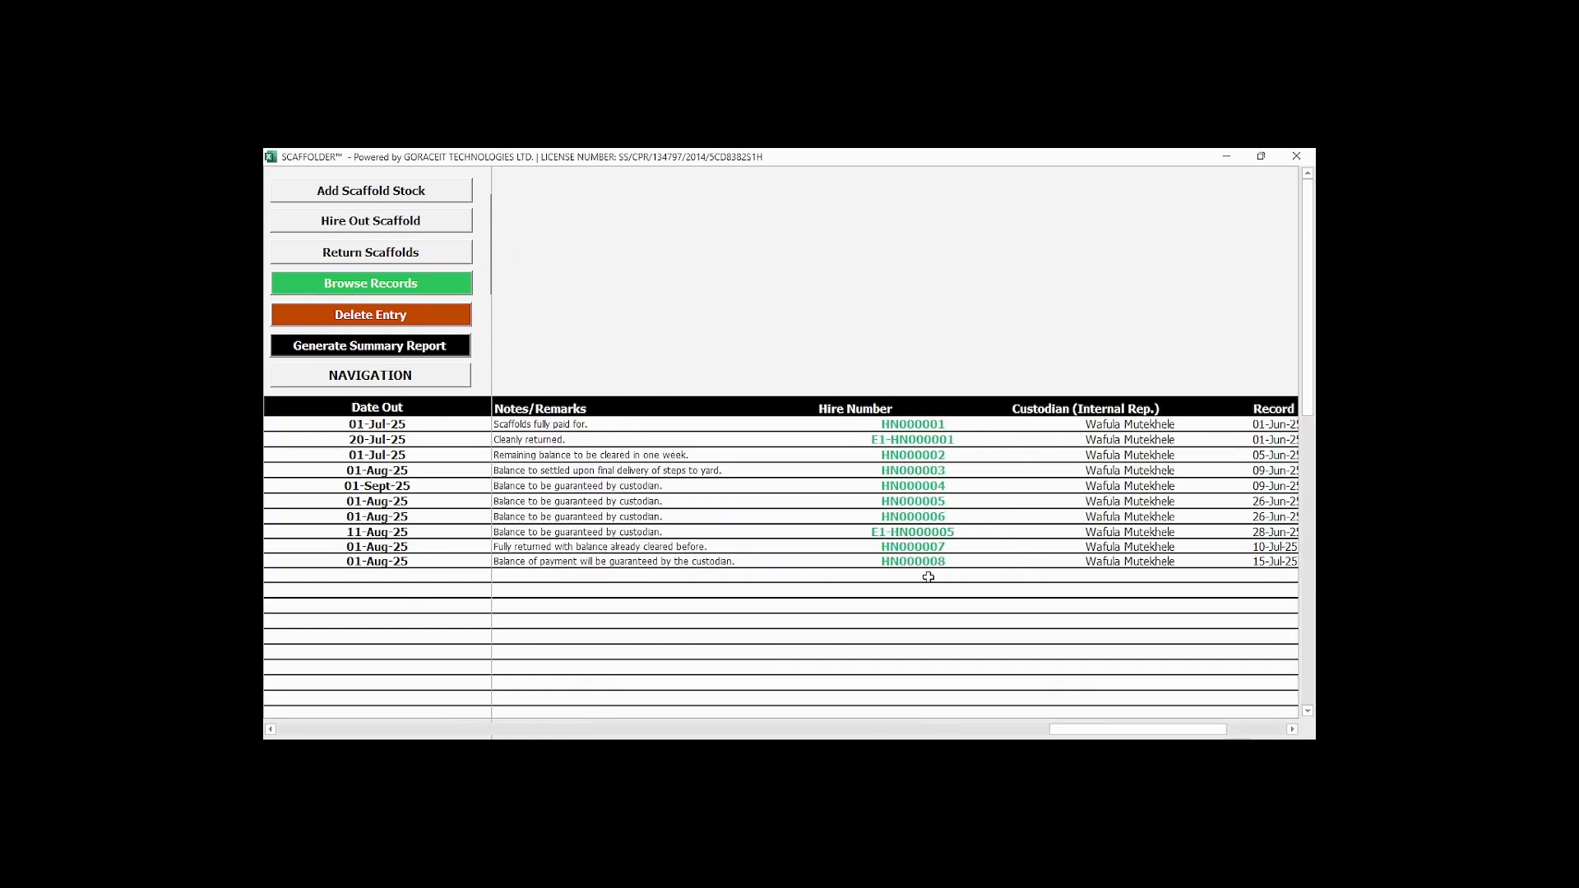
# Open the record browser and retrieve the Diamond Real Estate order by its hire number.
pyautogui.moveTo(1070, 729); pyautogui.dragTo(271, 722)
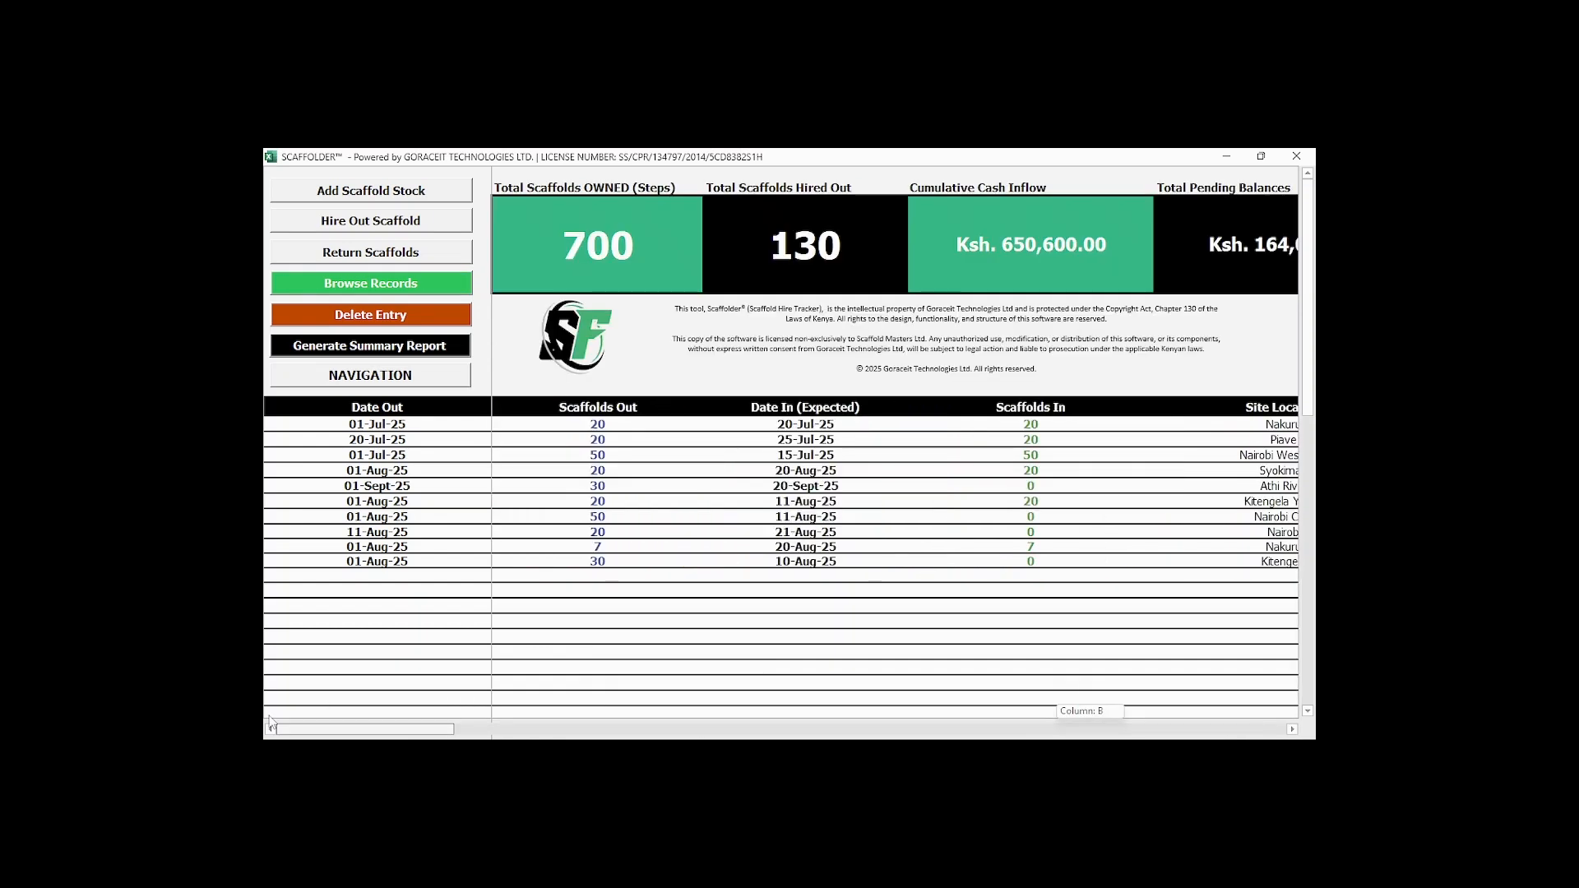
pyautogui.click(326, 283)
pyautogui.click(610, 287)
pyautogui.scroll(-1, 603, 427)
pyautogui.click(602, 440)
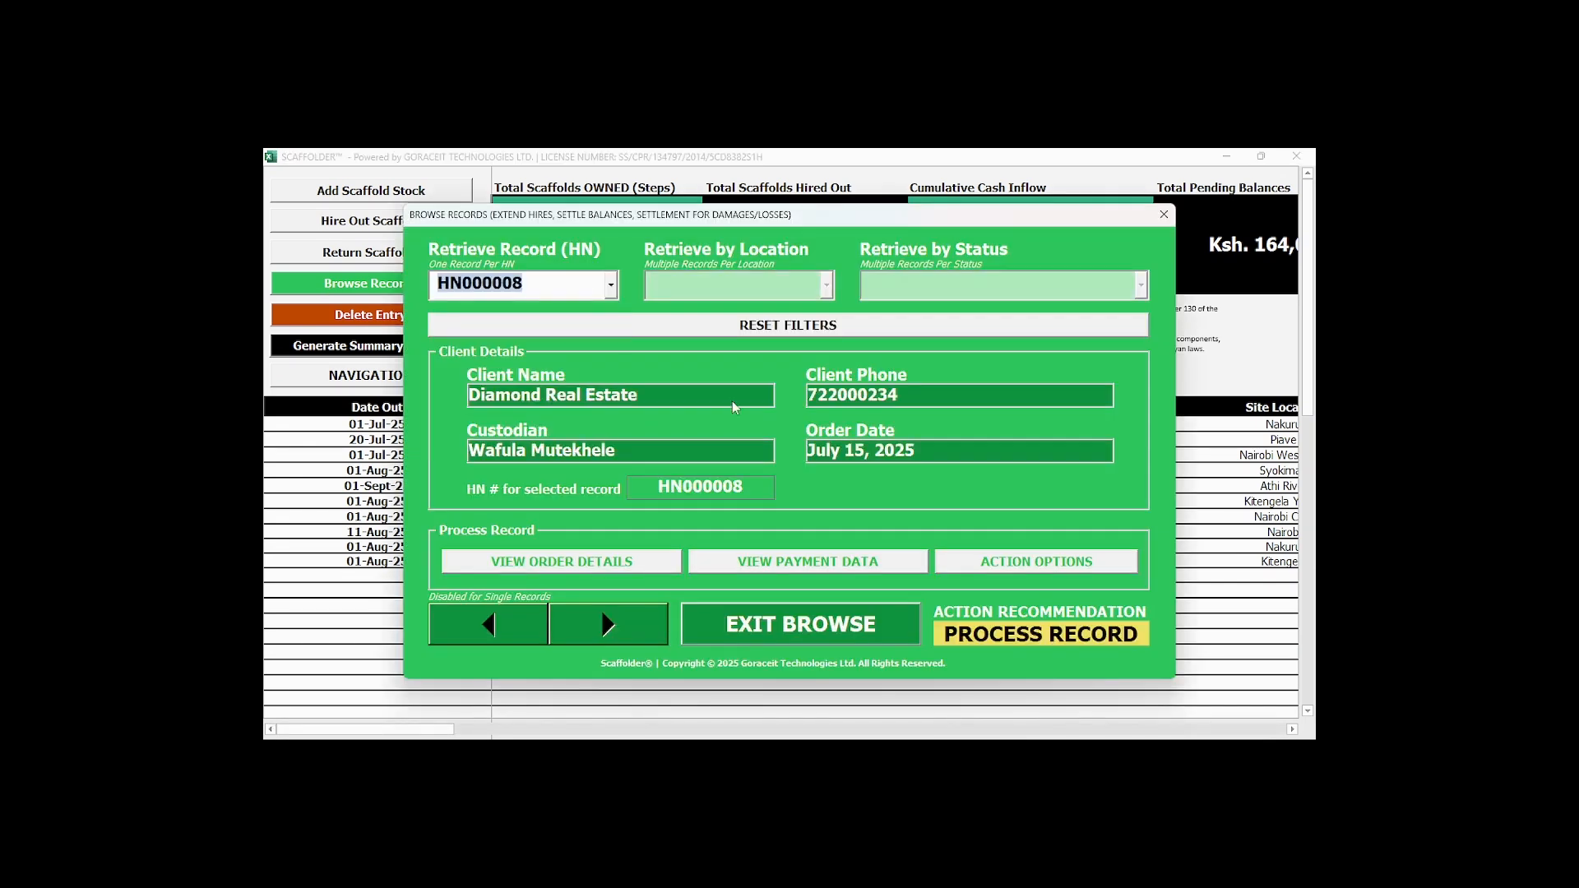
# Review the Diamond Real Estate record's order details and payment data, closing each view.
pyautogui.click(594, 565)
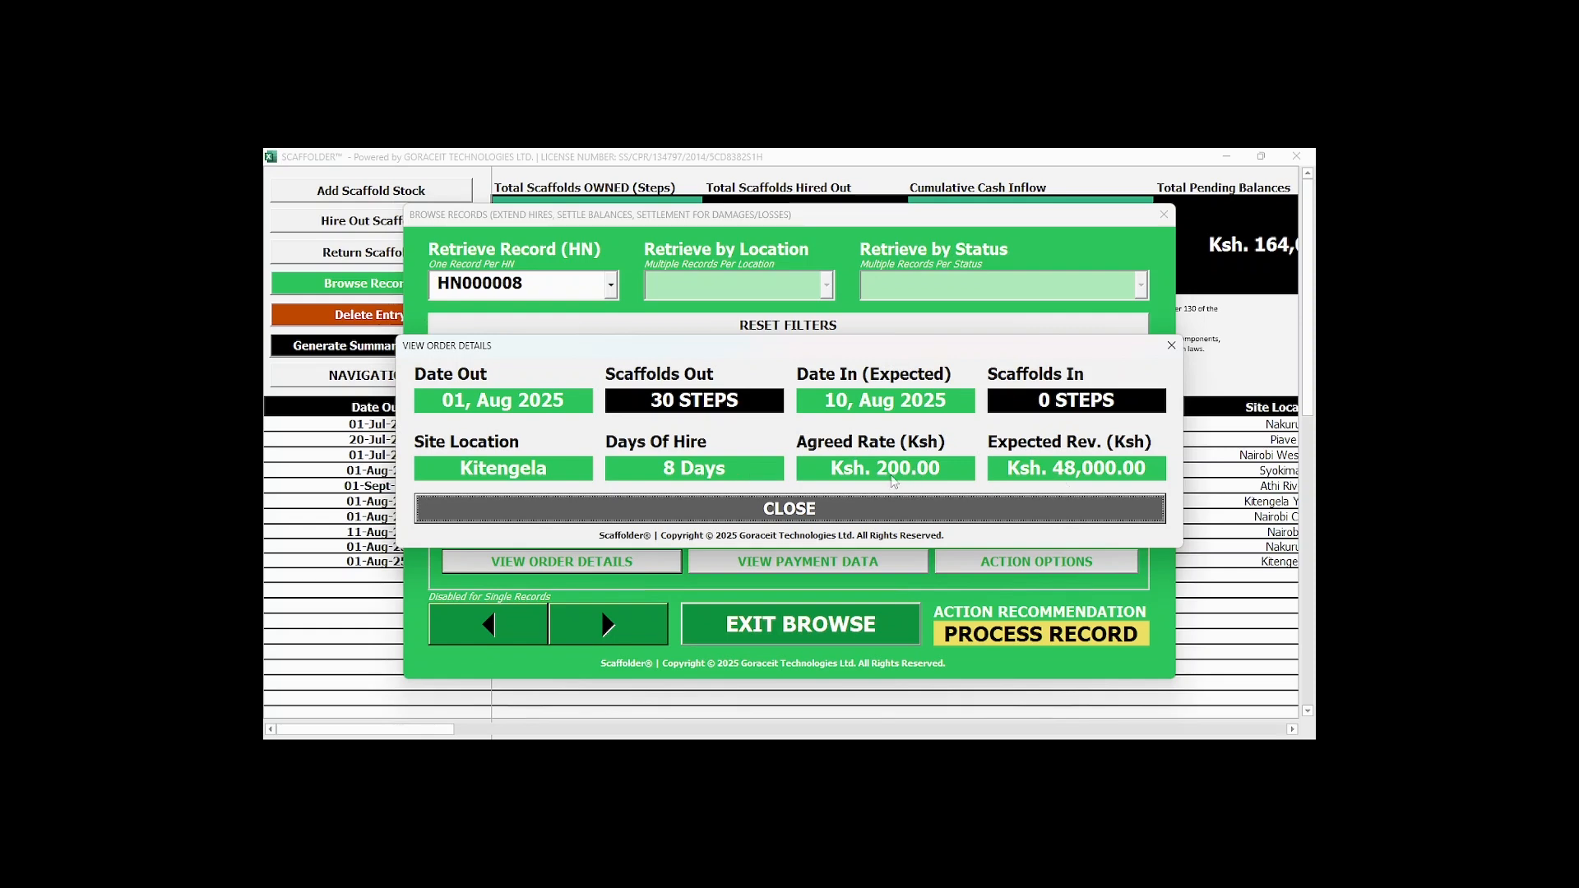
pyautogui.click(874, 503)
pyautogui.click(790, 563)
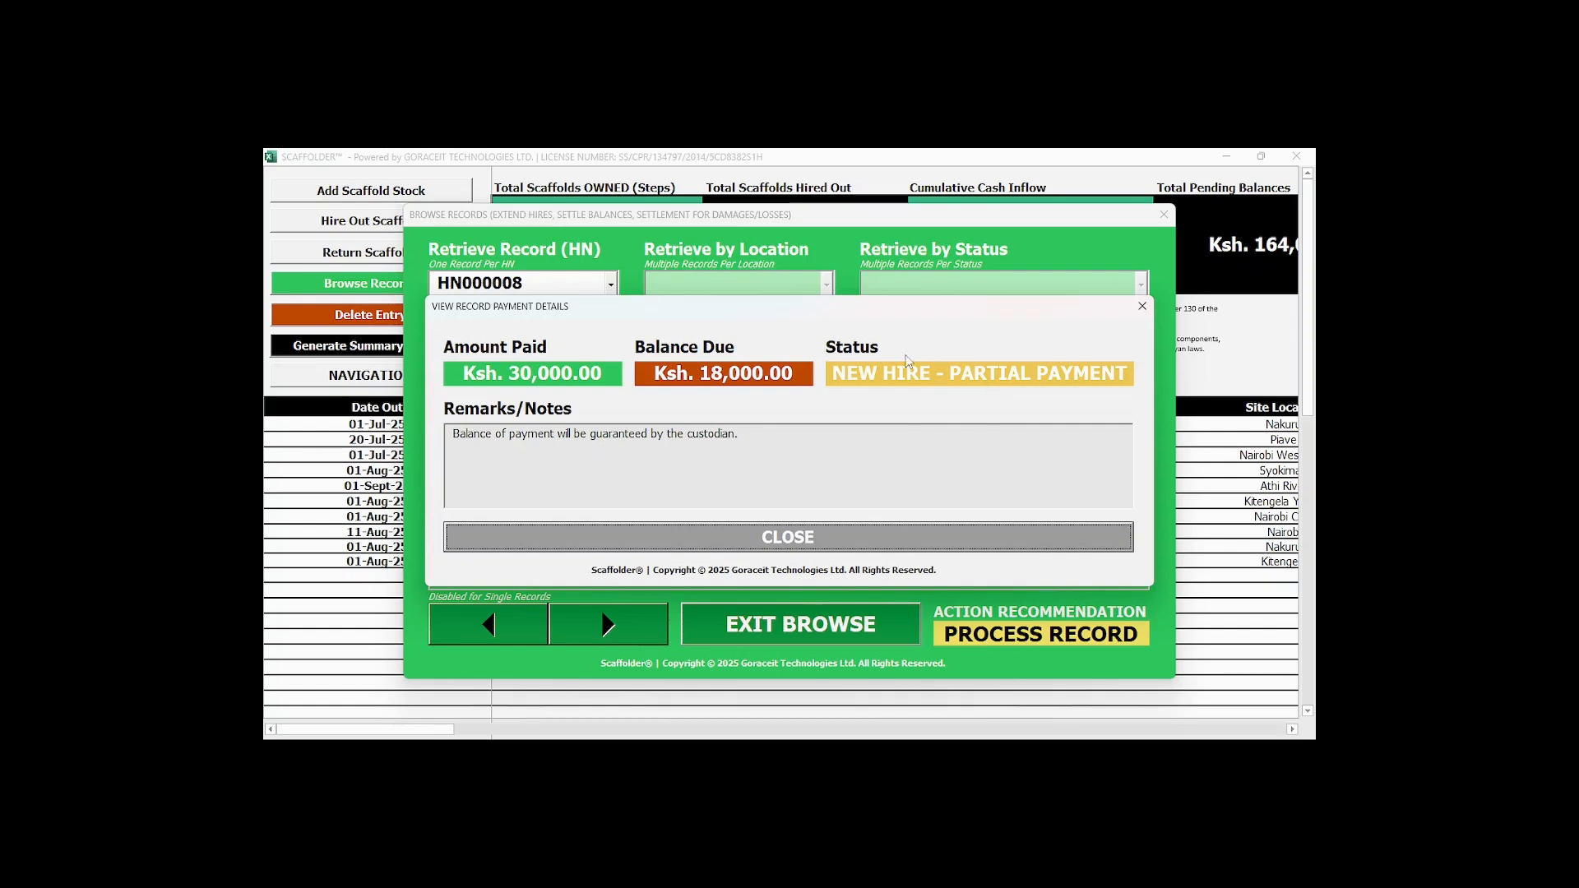
pyautogui.click(813, 528)
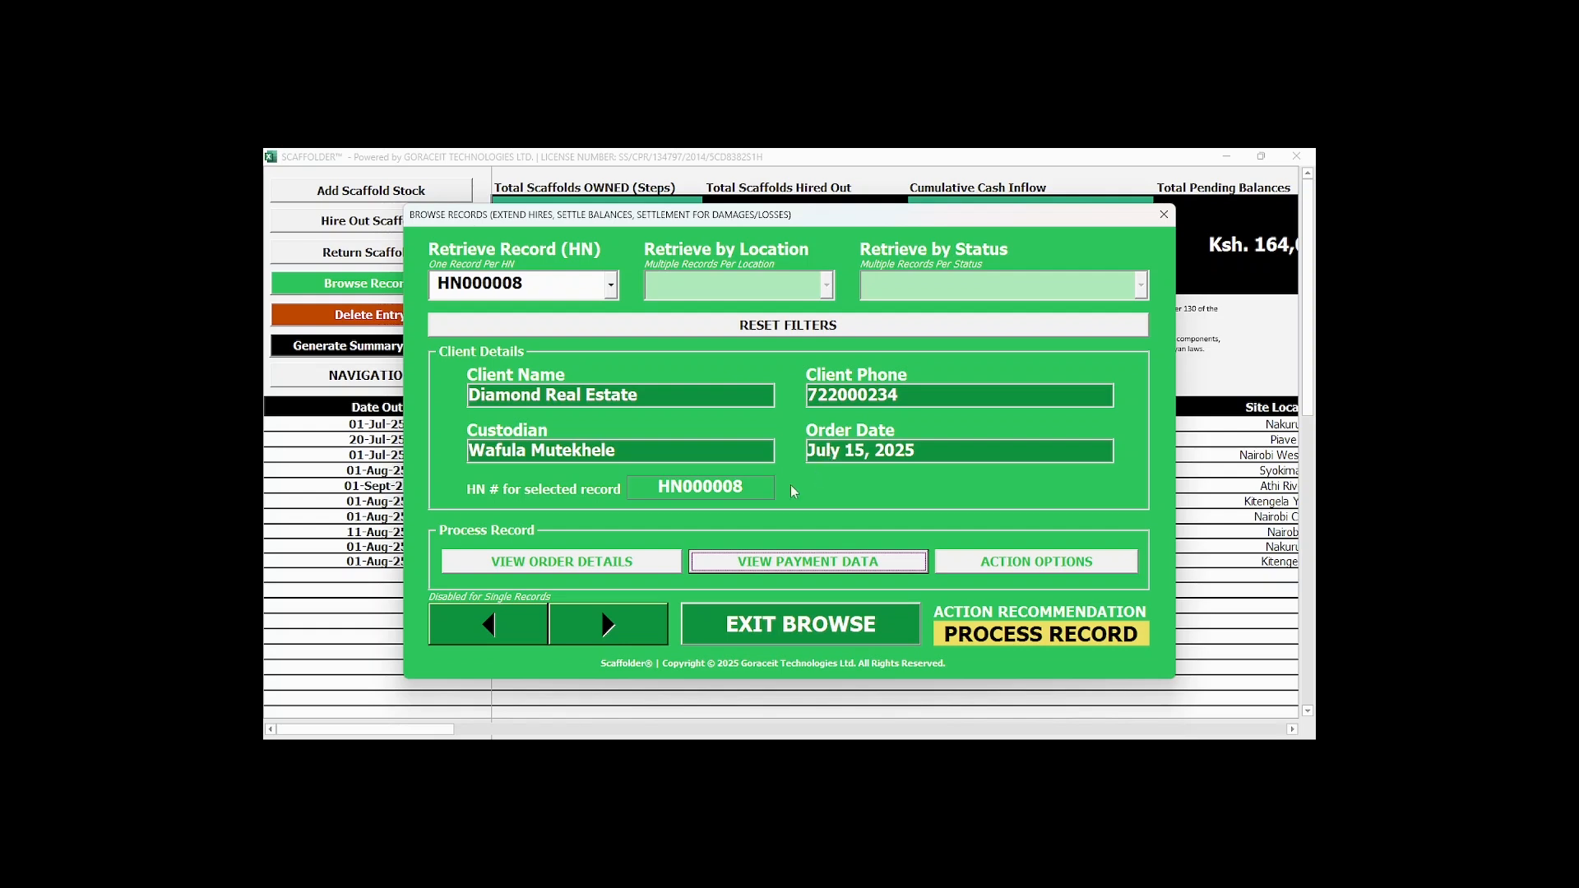
pyautogui.click(650, 562)
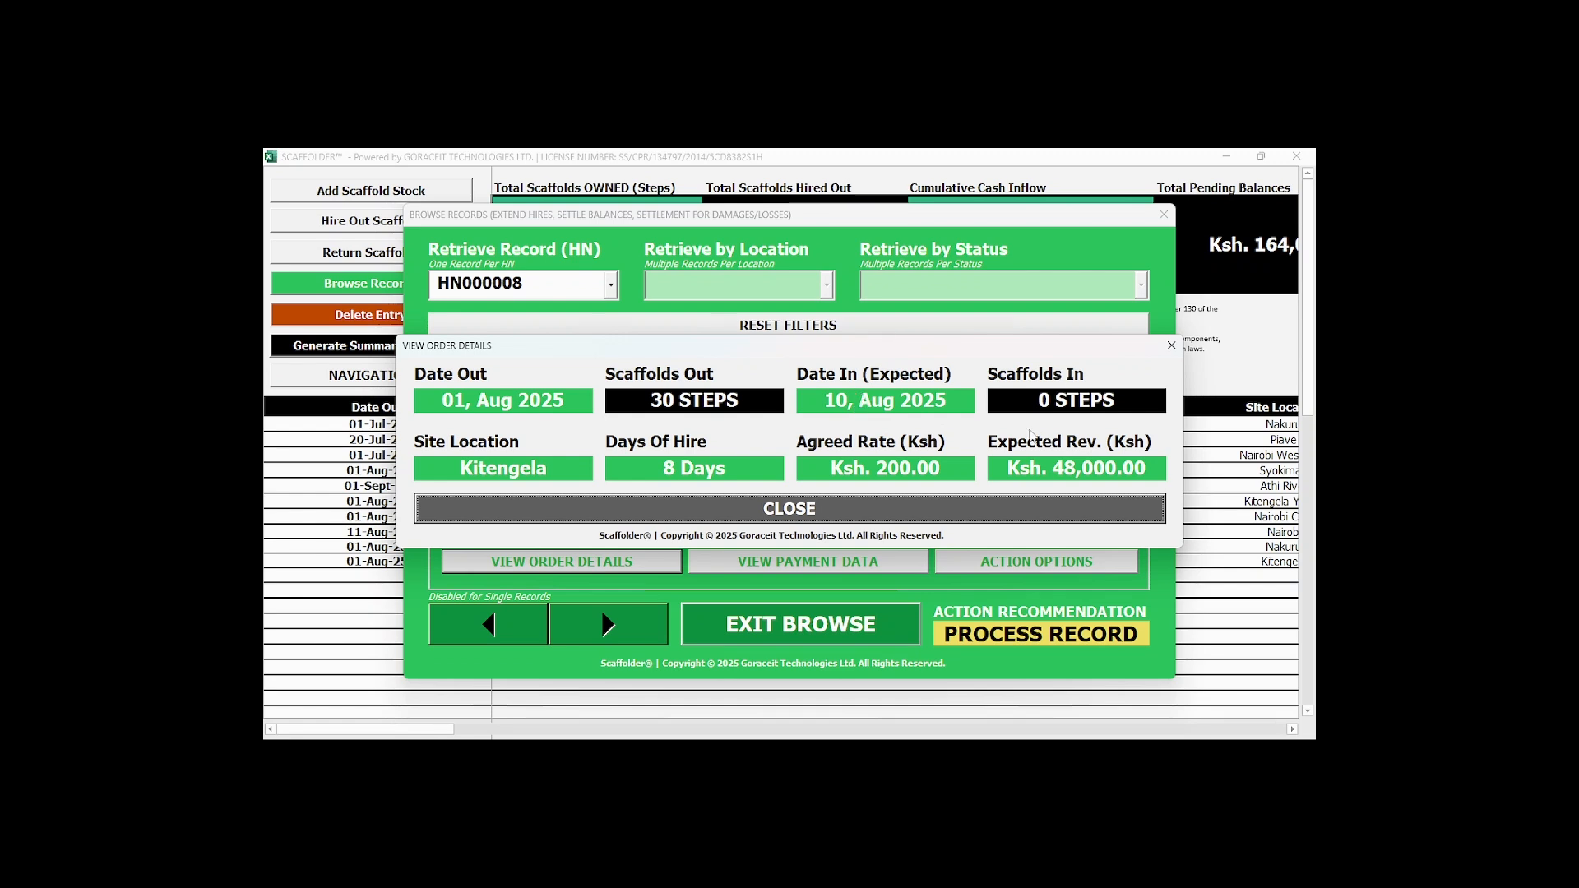
pyautogui.click(847, 504)
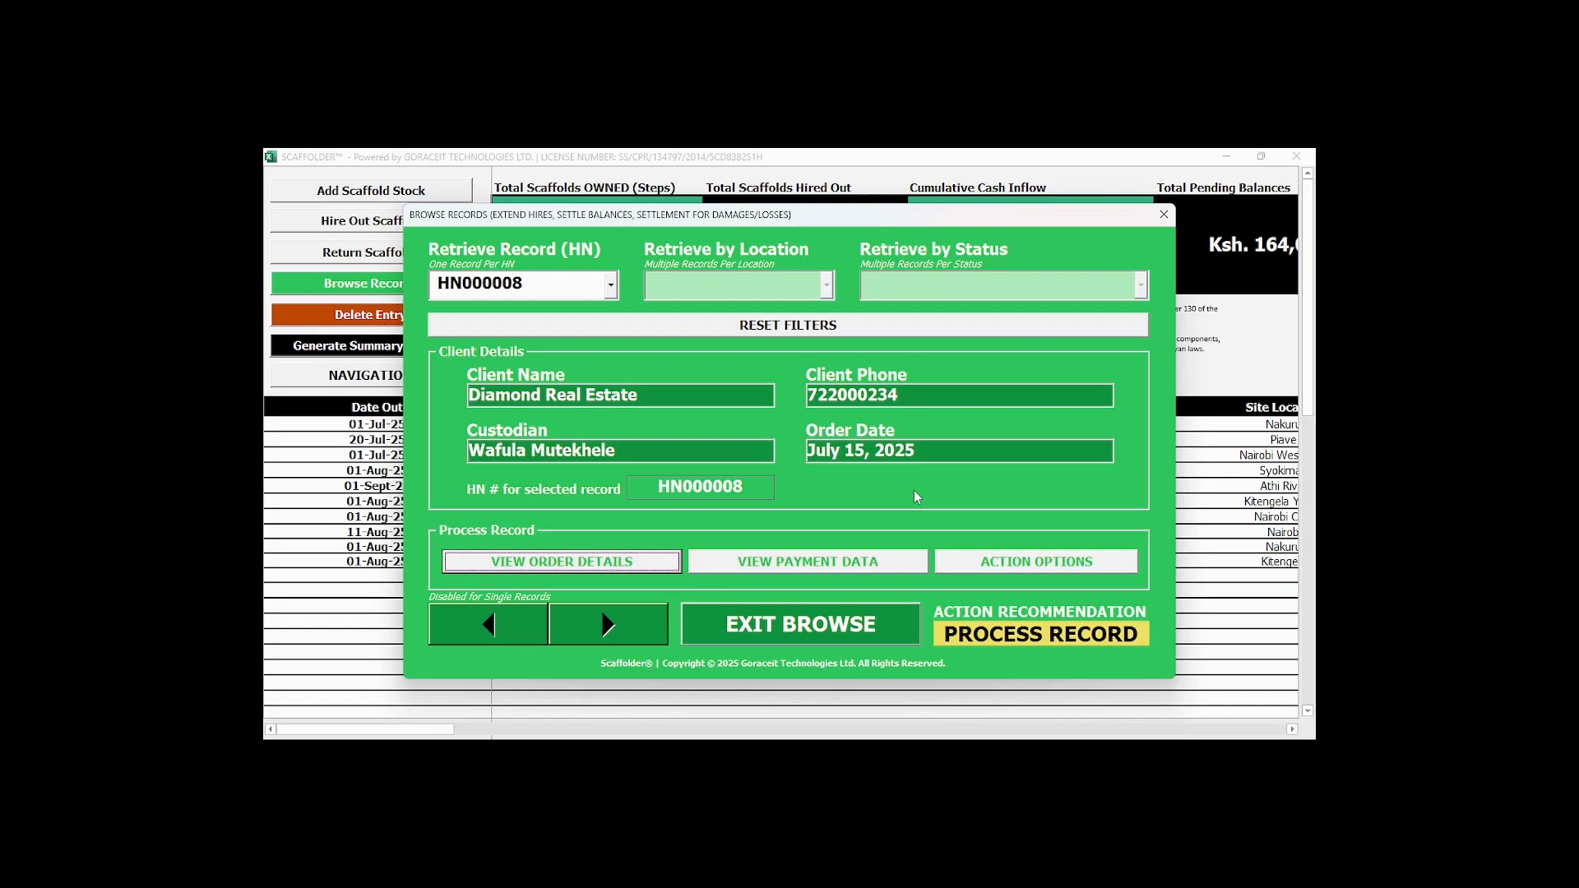
# Start a hire extension for the record with site location Kimalat, end date 20-Aug-25 and an agreed rate of 200.
pyautogui.click(1000, 571)
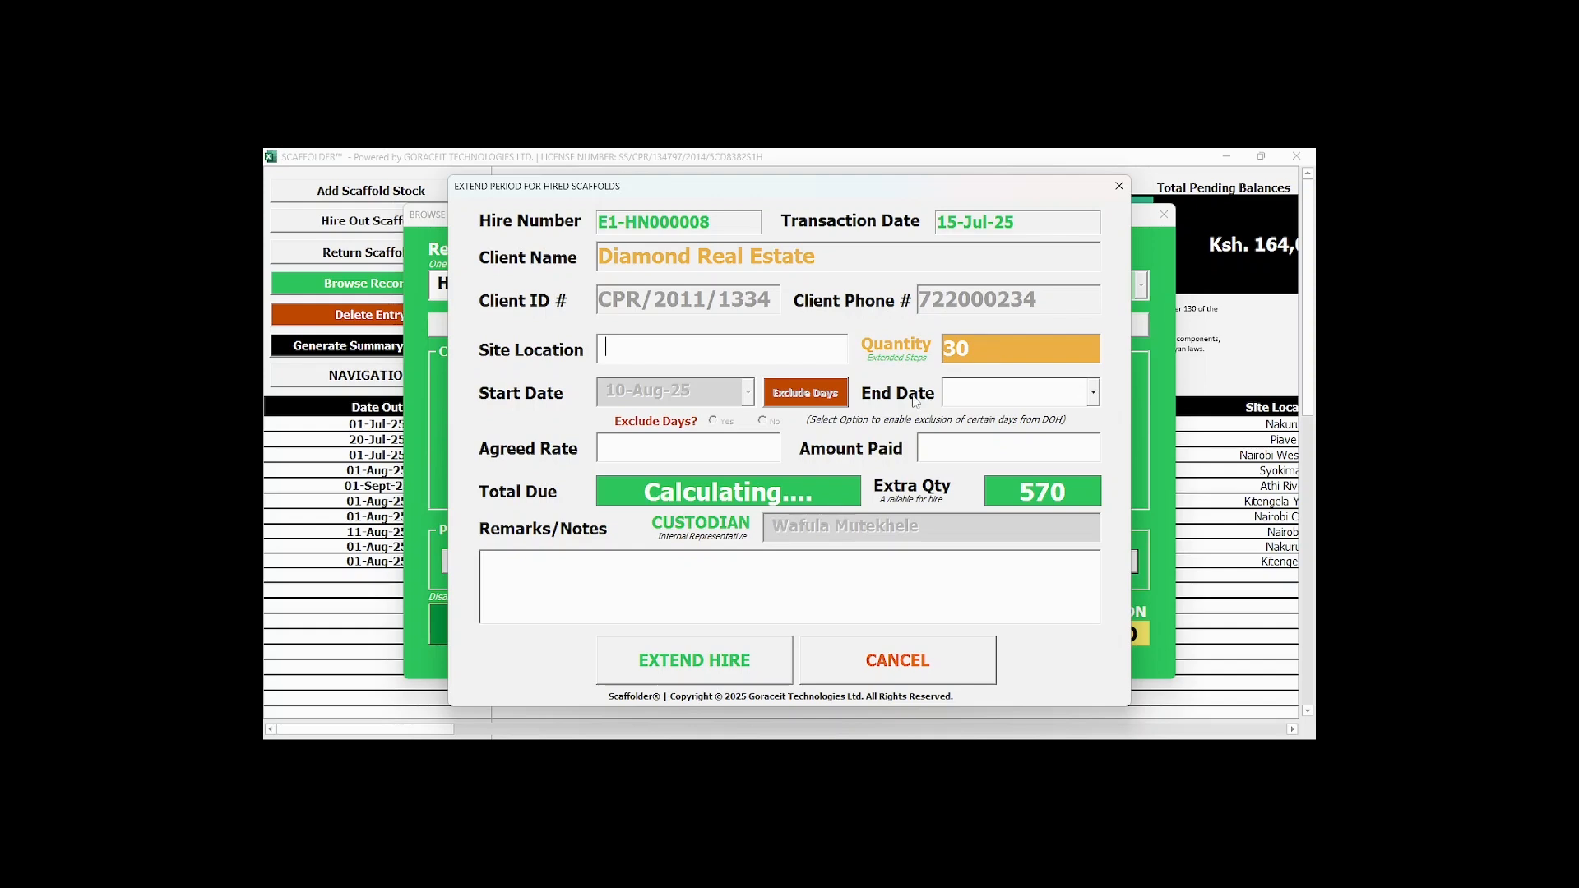
pyautogui.click(661, 353)
pyautogui.write('Kimalat')
pyautogui.click(954, 401)
pyautogui.write('20-Aug-25')
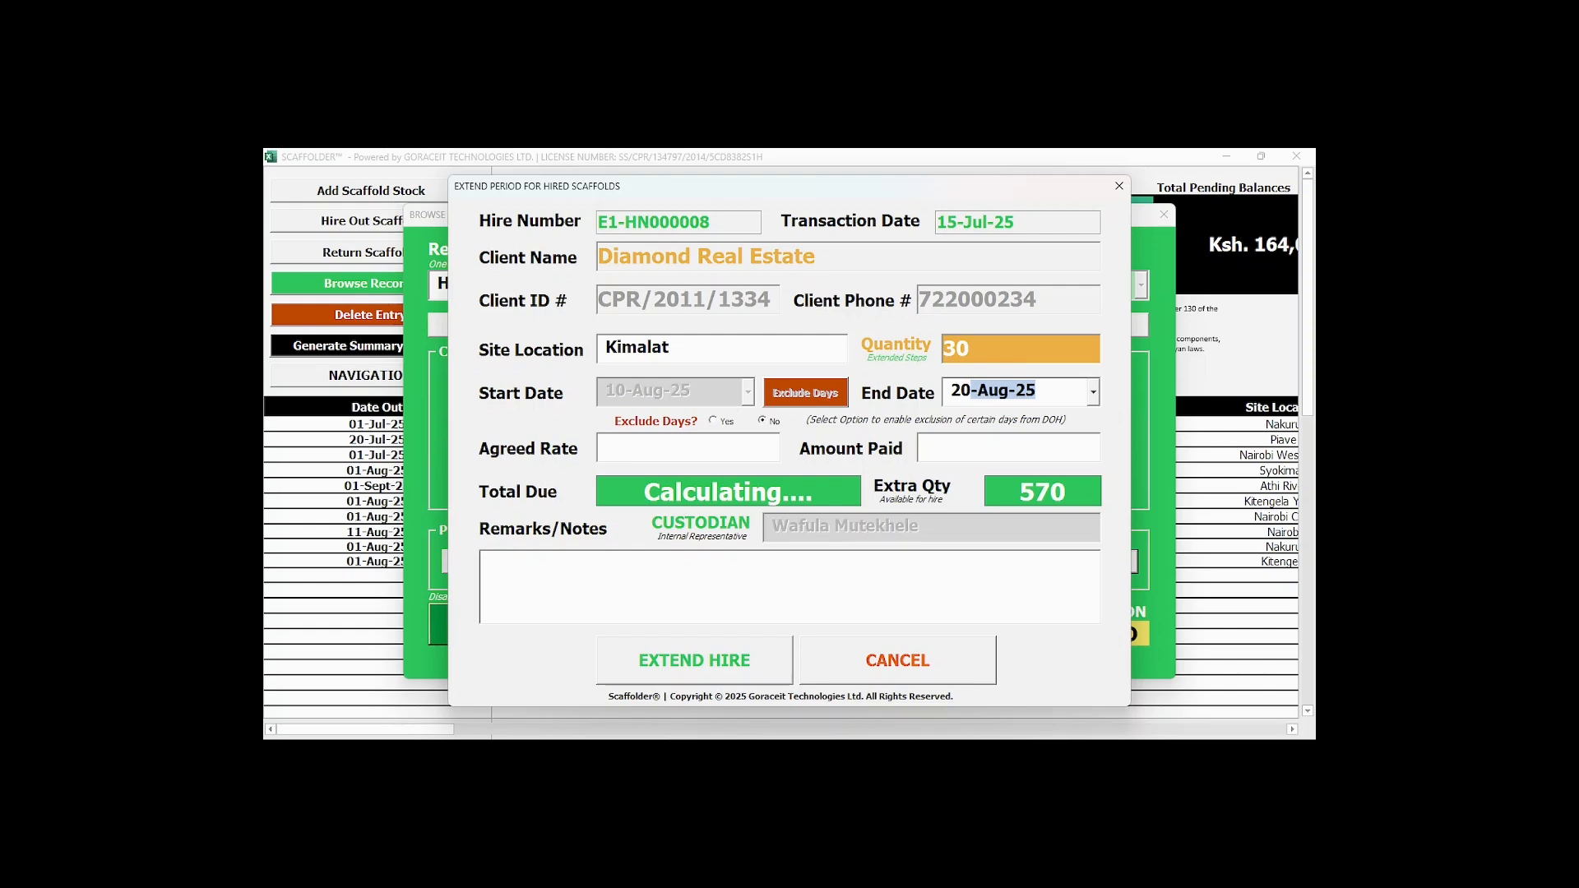
pyautogui.click(692, 445)
pyautogui.write('200')
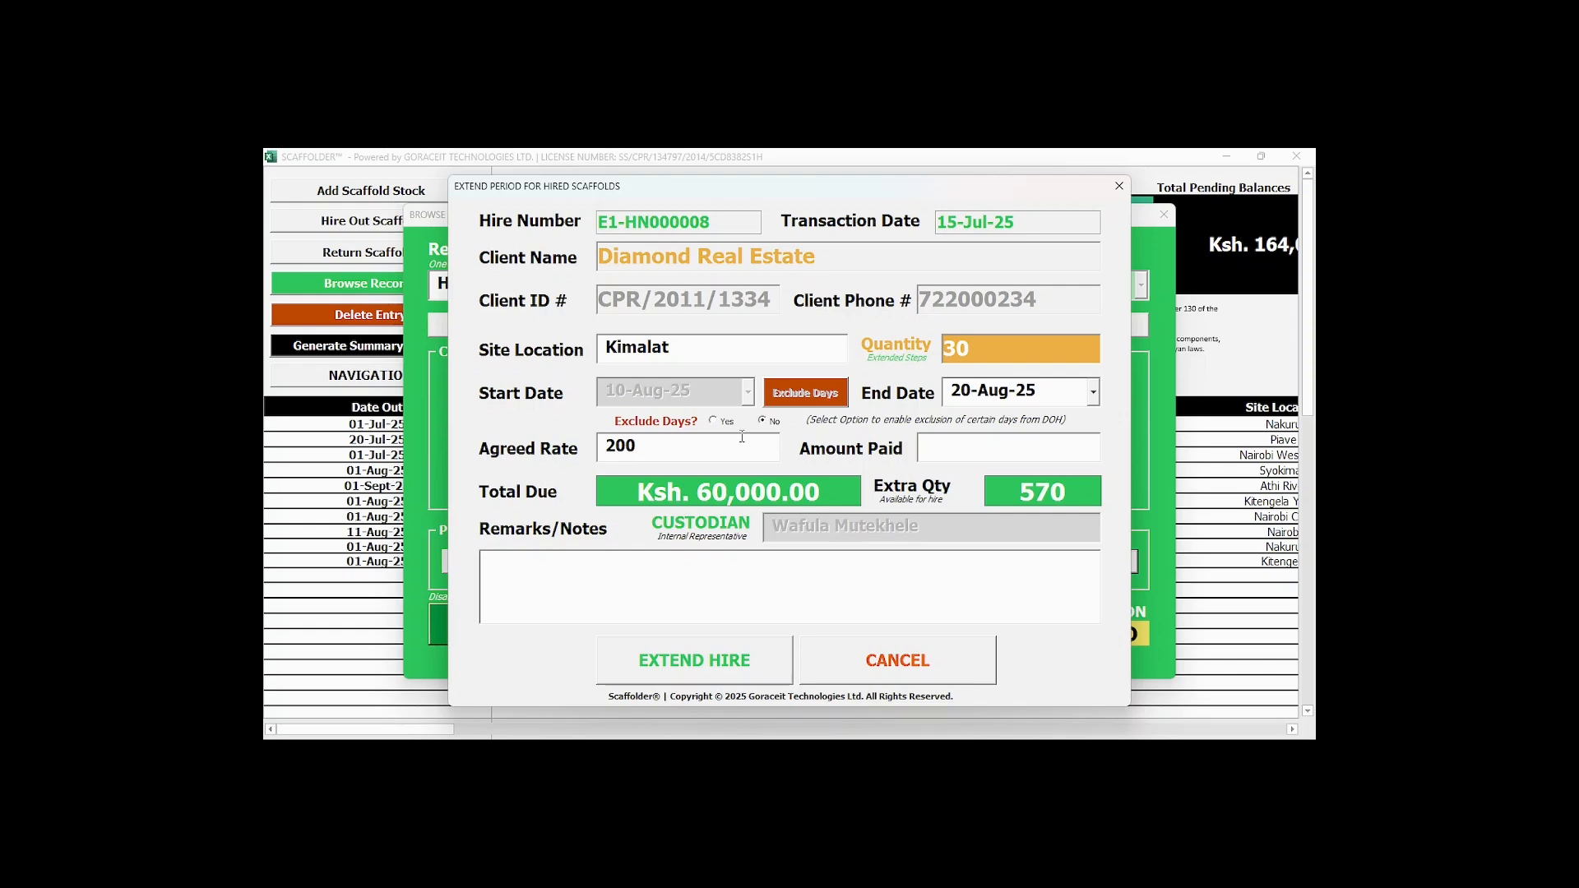
# Exclude 1 day from the extended hire period and set the amount paid to 30000.
pyautogui.click(714, 420)
pyautogui.click(812, 395)
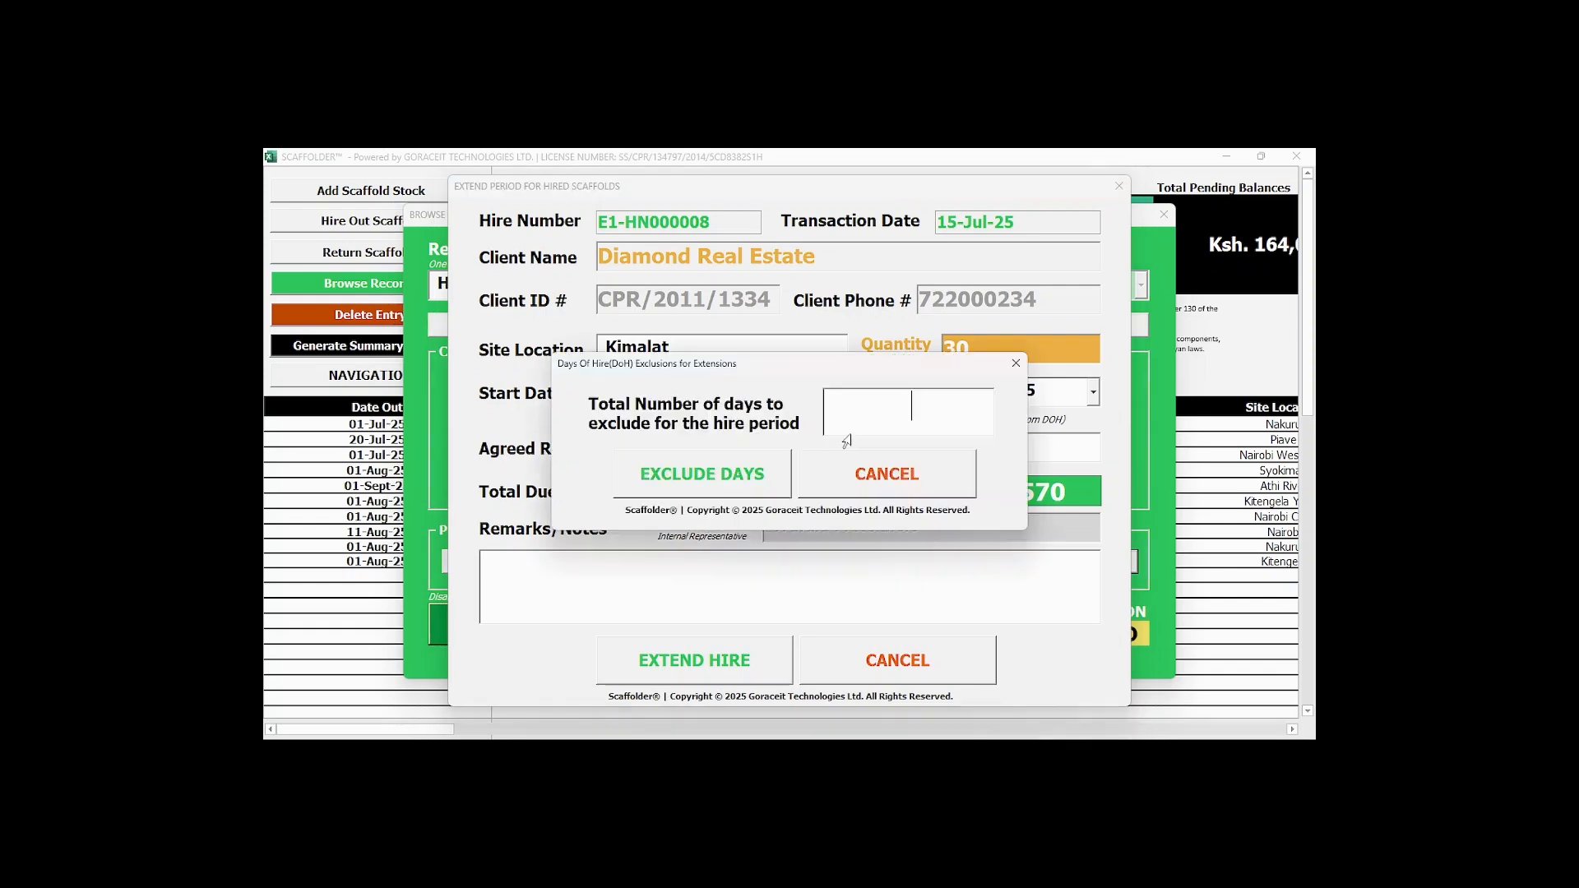
pyautogui.write('1')
pyautogui.click(717, 475)
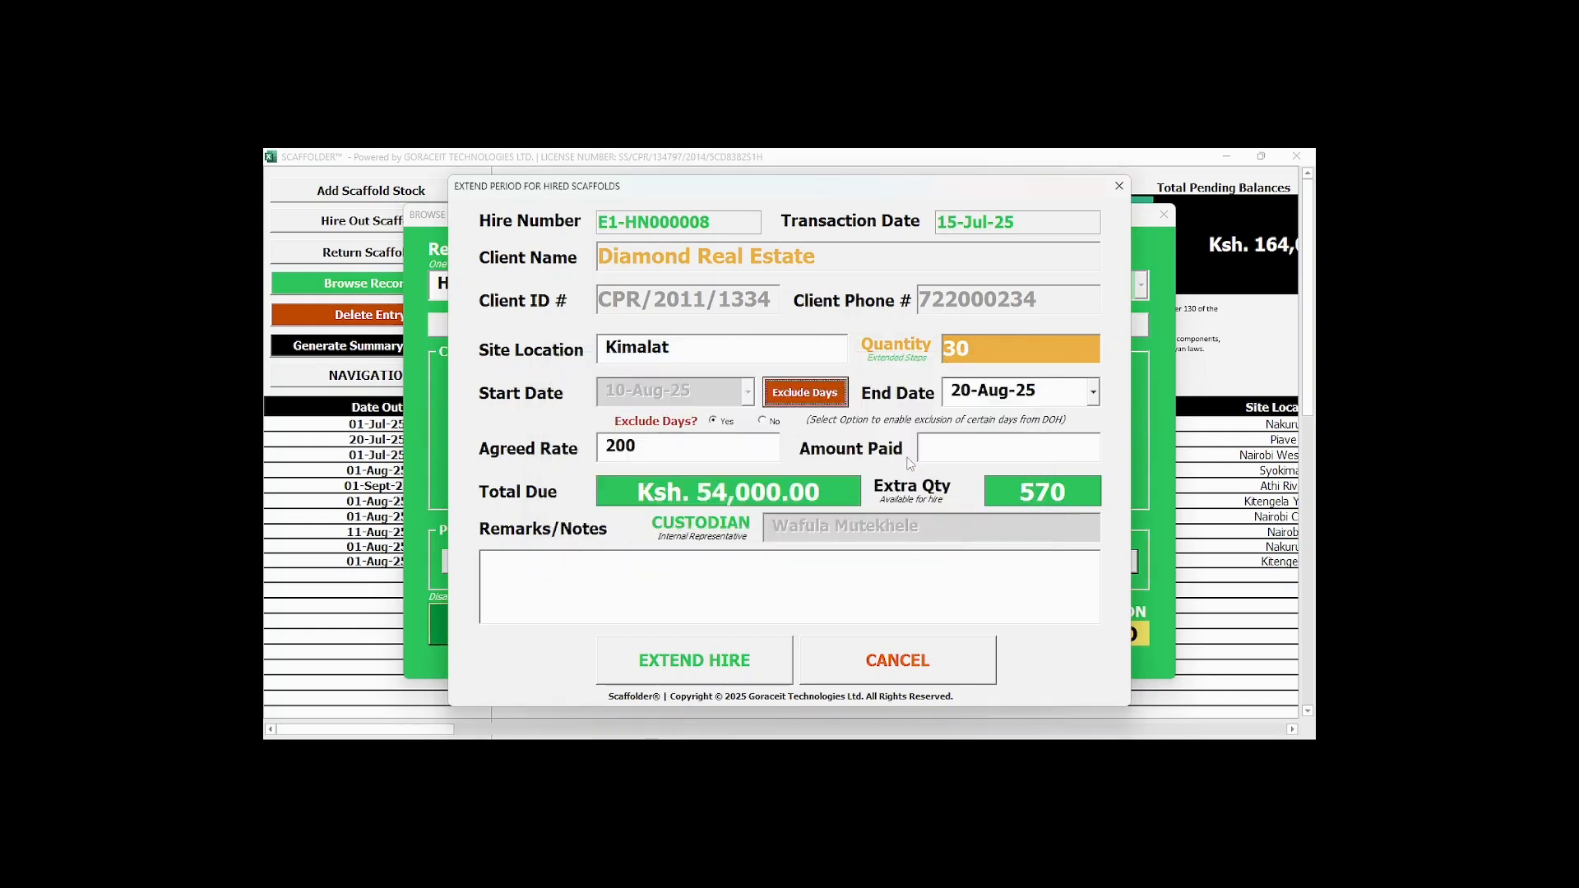
pyautogui.click(931, 449)
pyautogui.write('30')
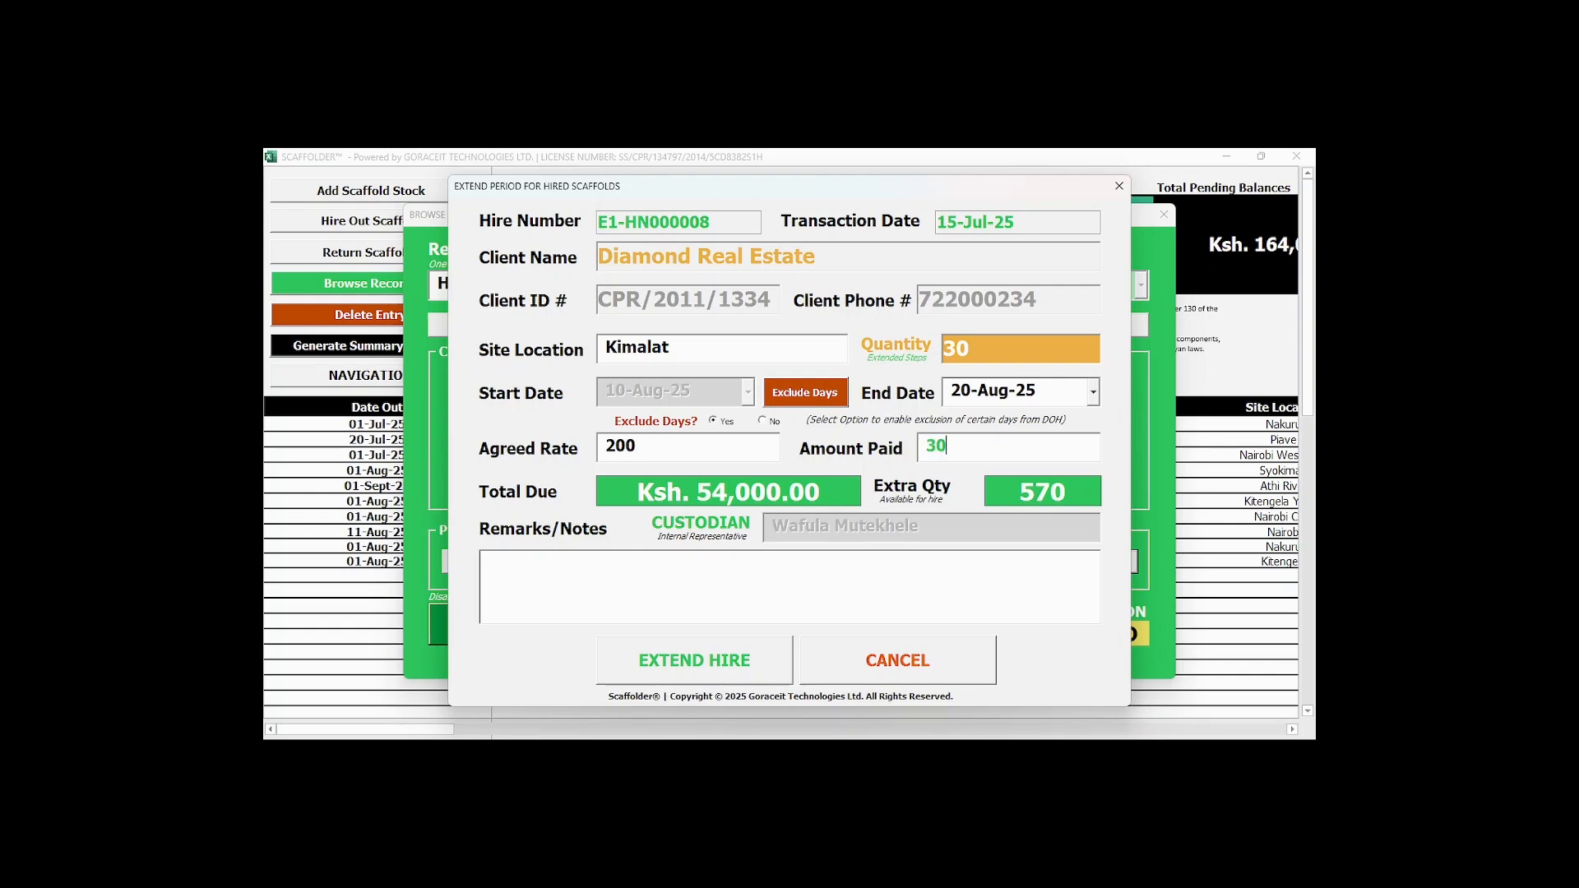
pyautogui.write('000')
# Add the remark "One day was excluded from the hire period - Sunday for rest." and submit the hire extension.
pyautogui.click(609, 588)
pyautogui.write('One day was excluded from the')
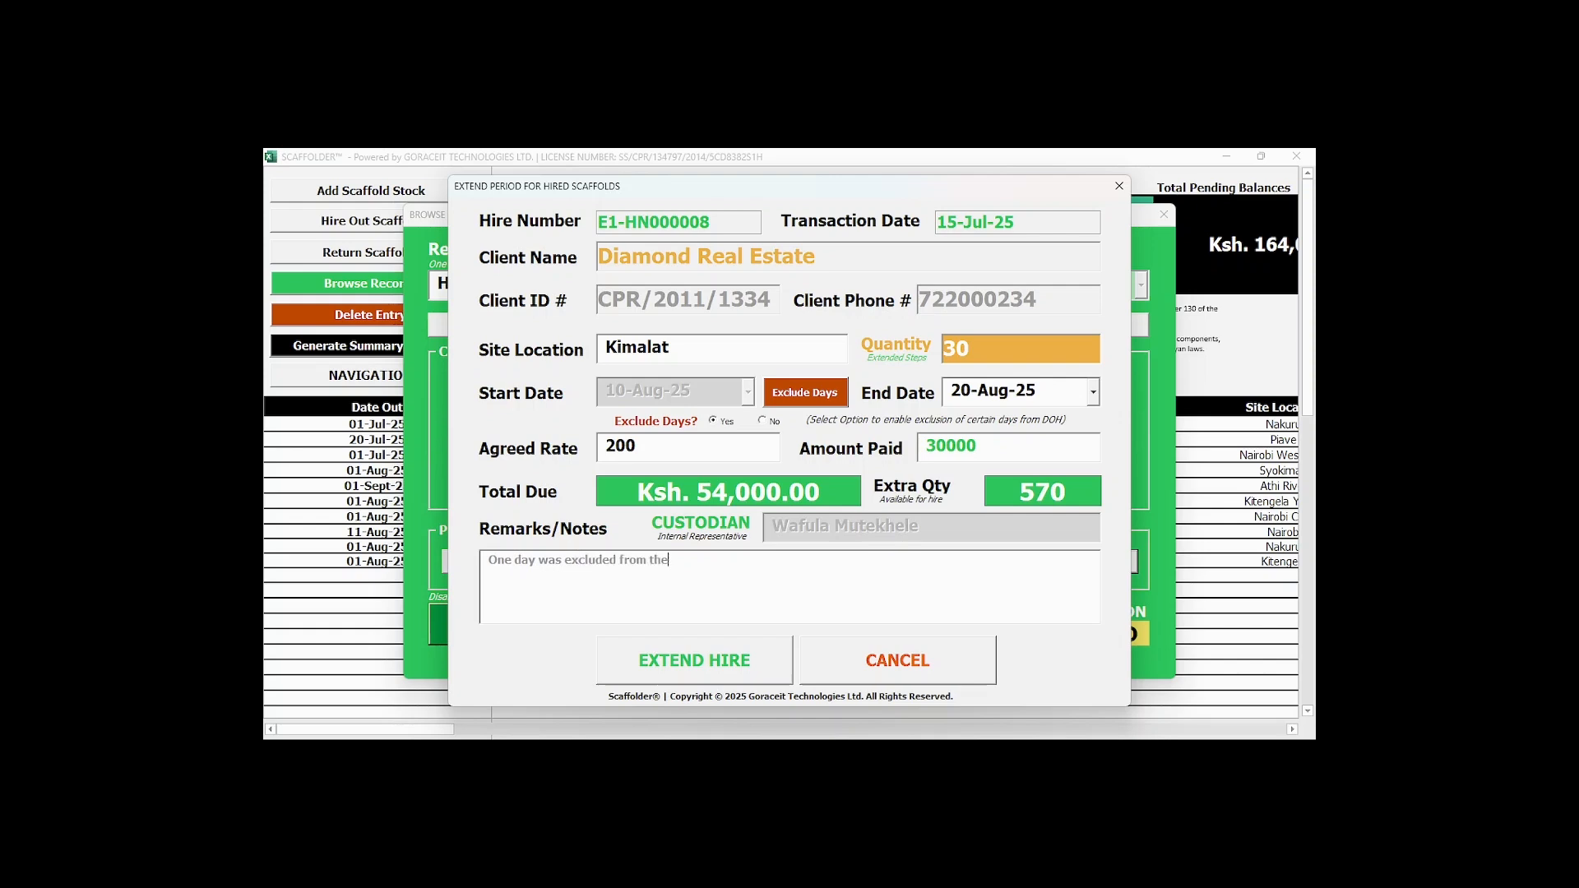
pyautogui.write(' hire period - Sunday')
pyautogui.write('for rest.')
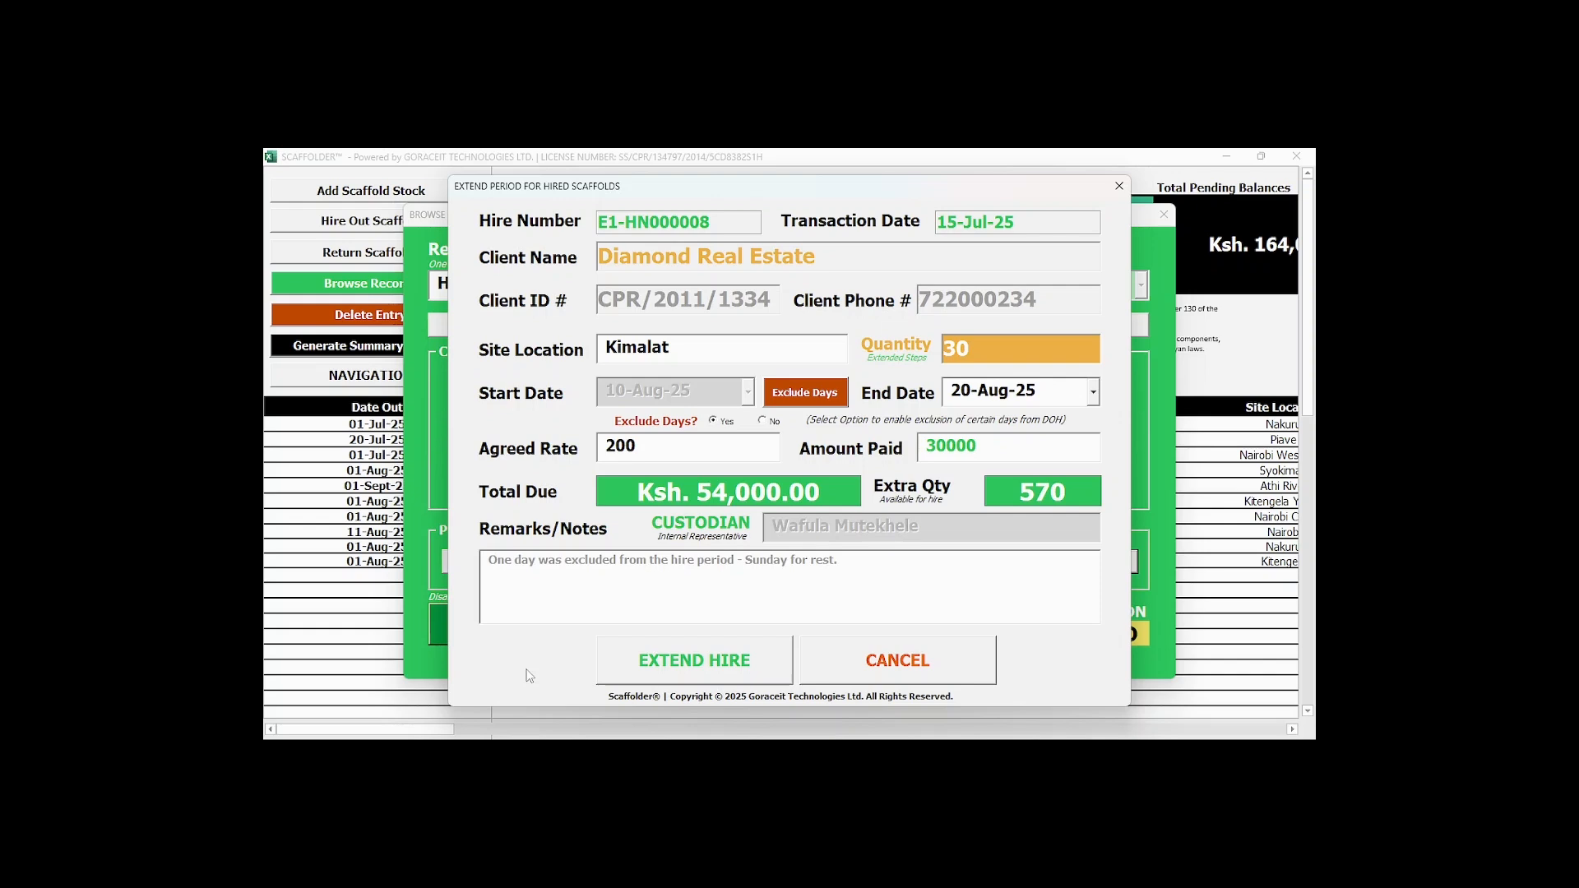
pyautogui.click(650, 658)
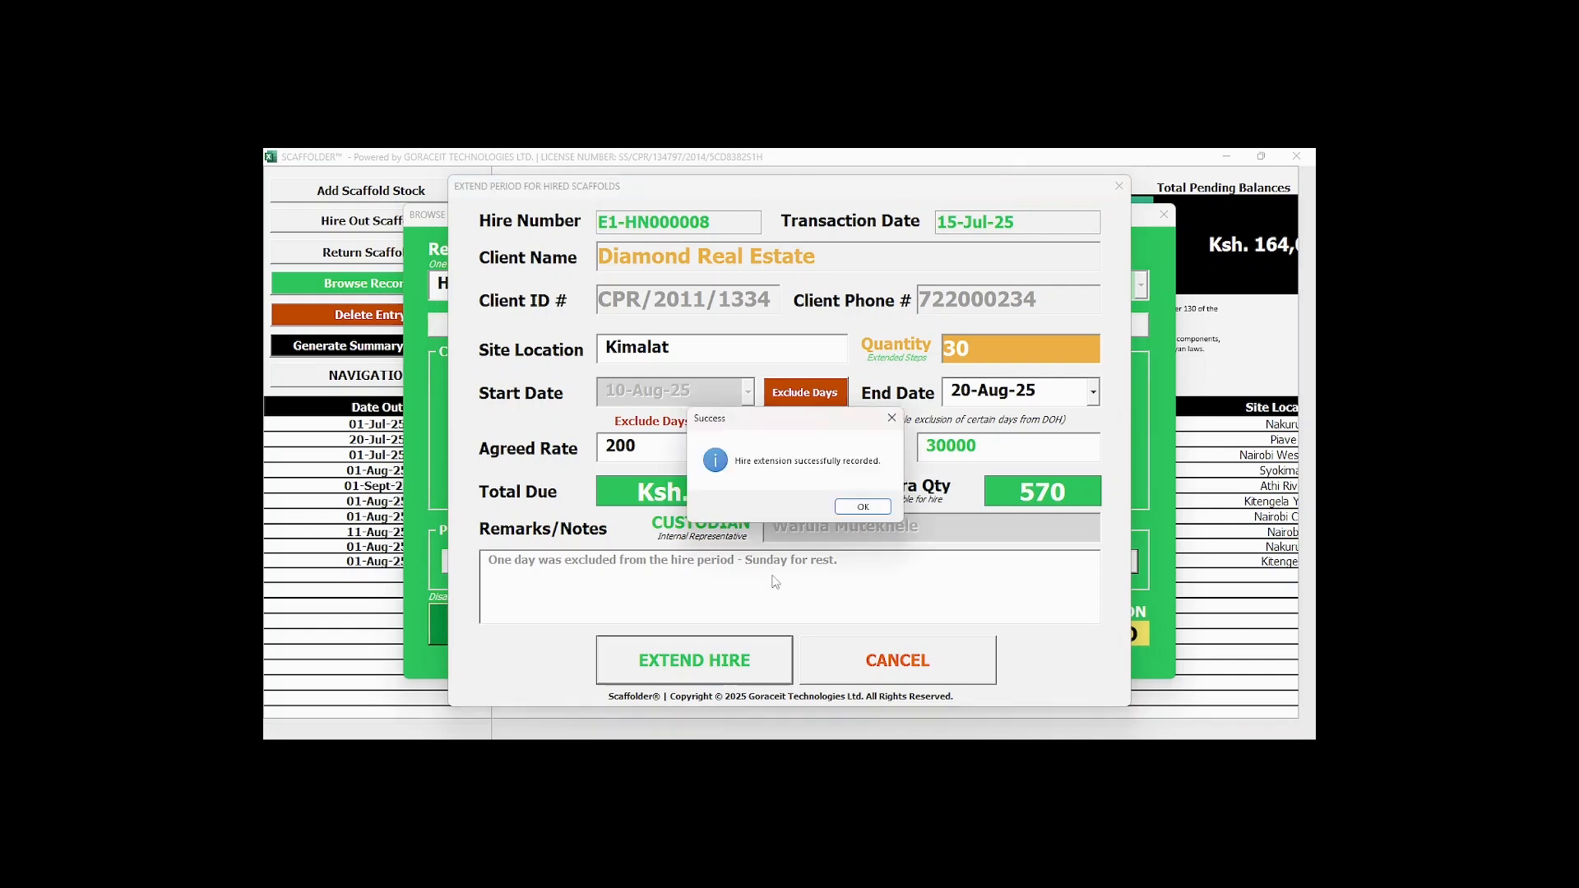
pyautogui.press('Return')
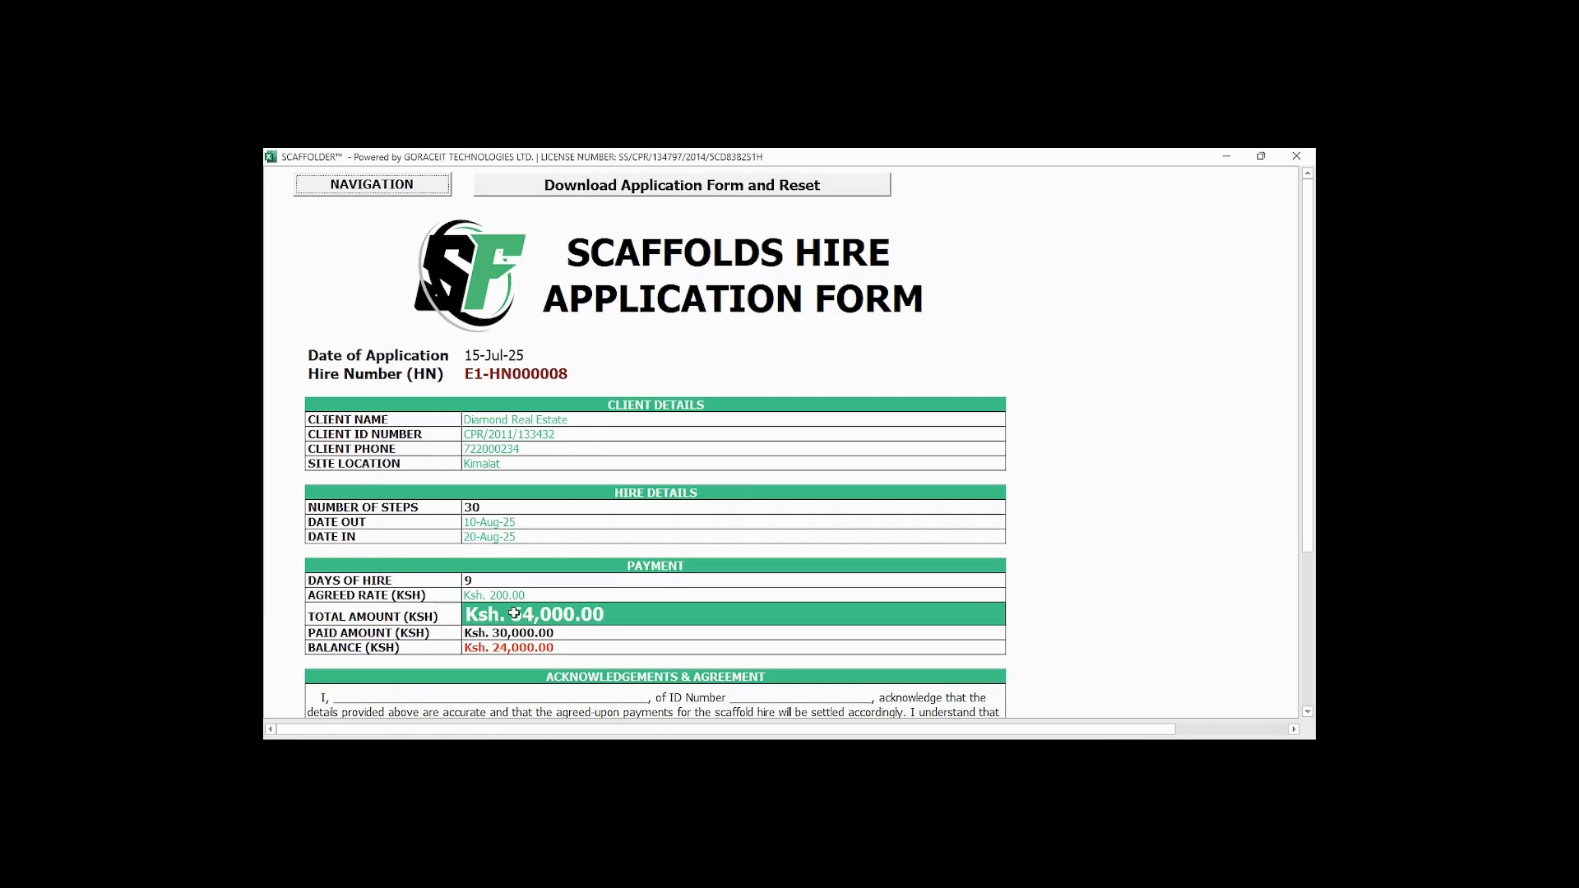
# Review the extension's scaffolds hire application form, download it as a PDF and reset the form.
pyautogui.scroll(-5, 515, 613)
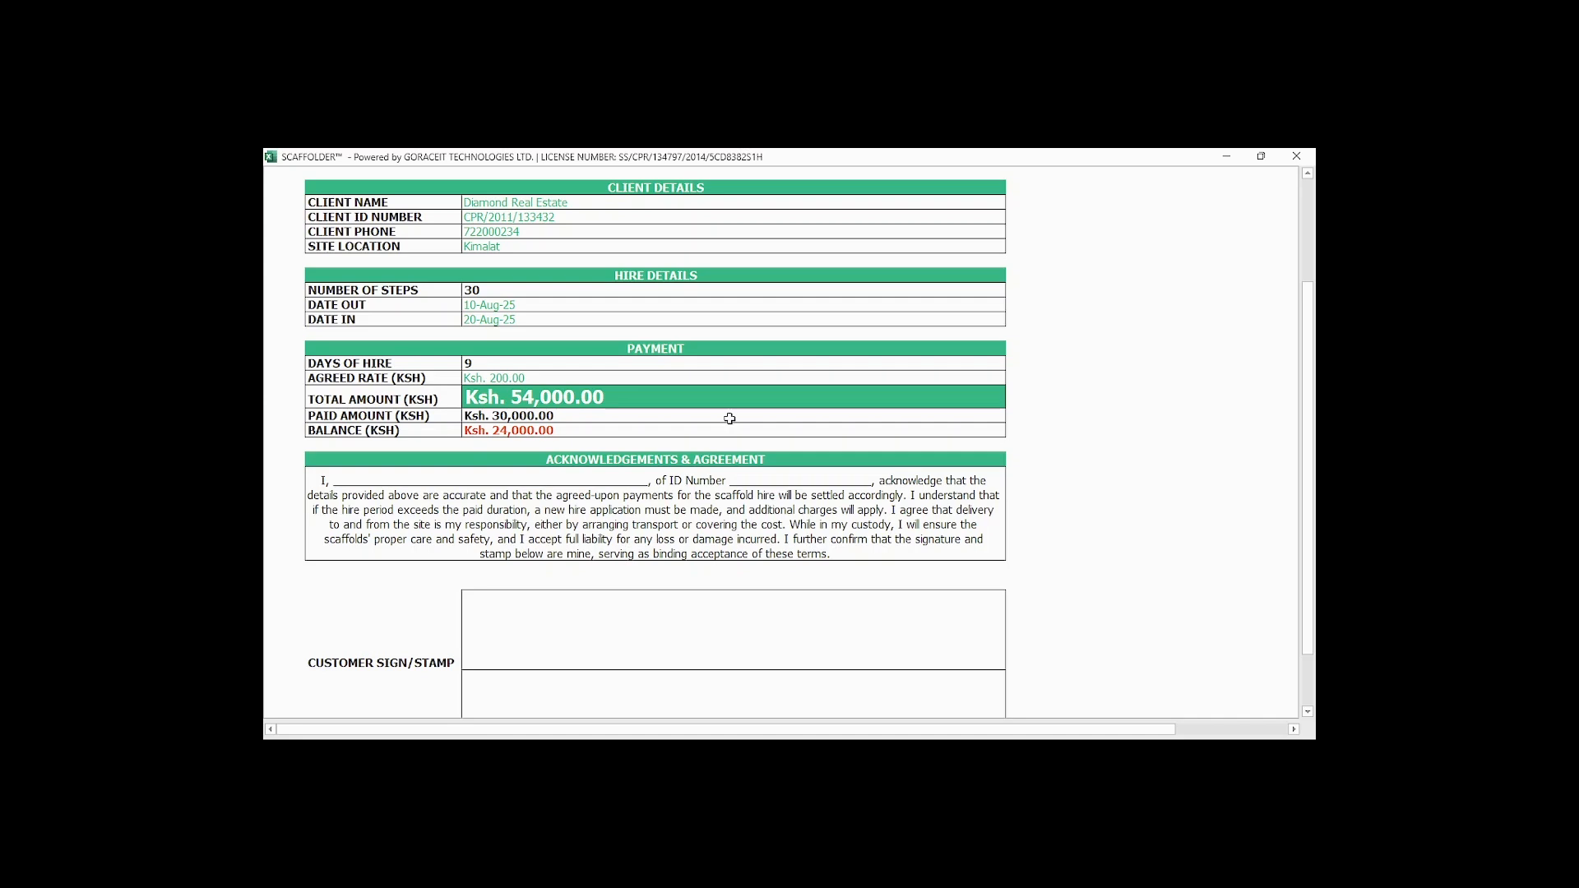
pyautogui.scroll(5, 730, 419)
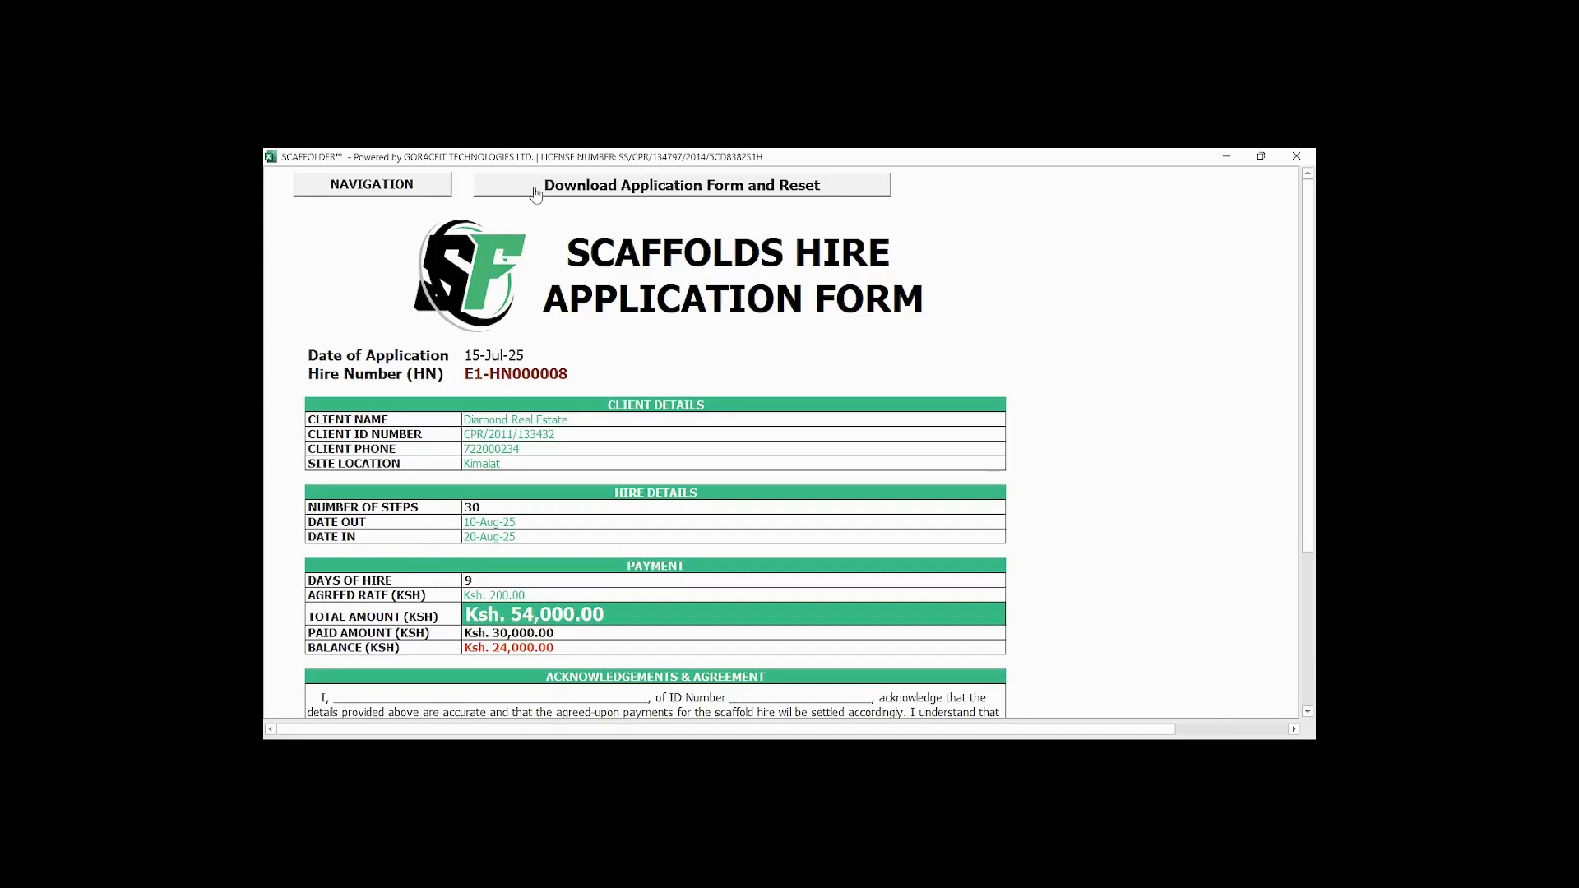
pyautogui.click(536, 193)
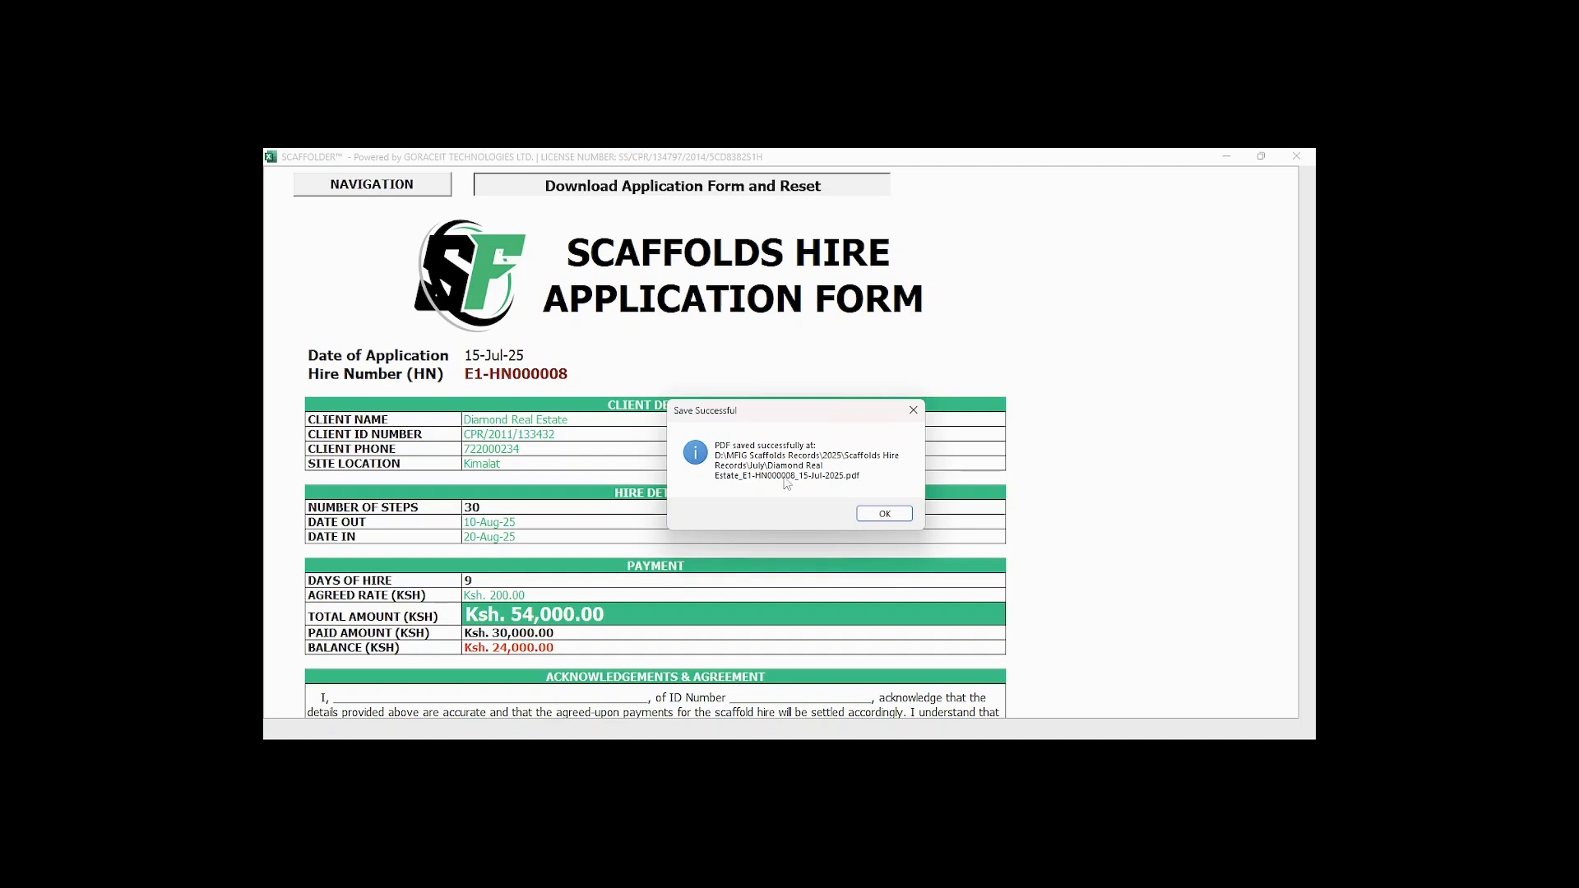
pyautogui.press('Return')
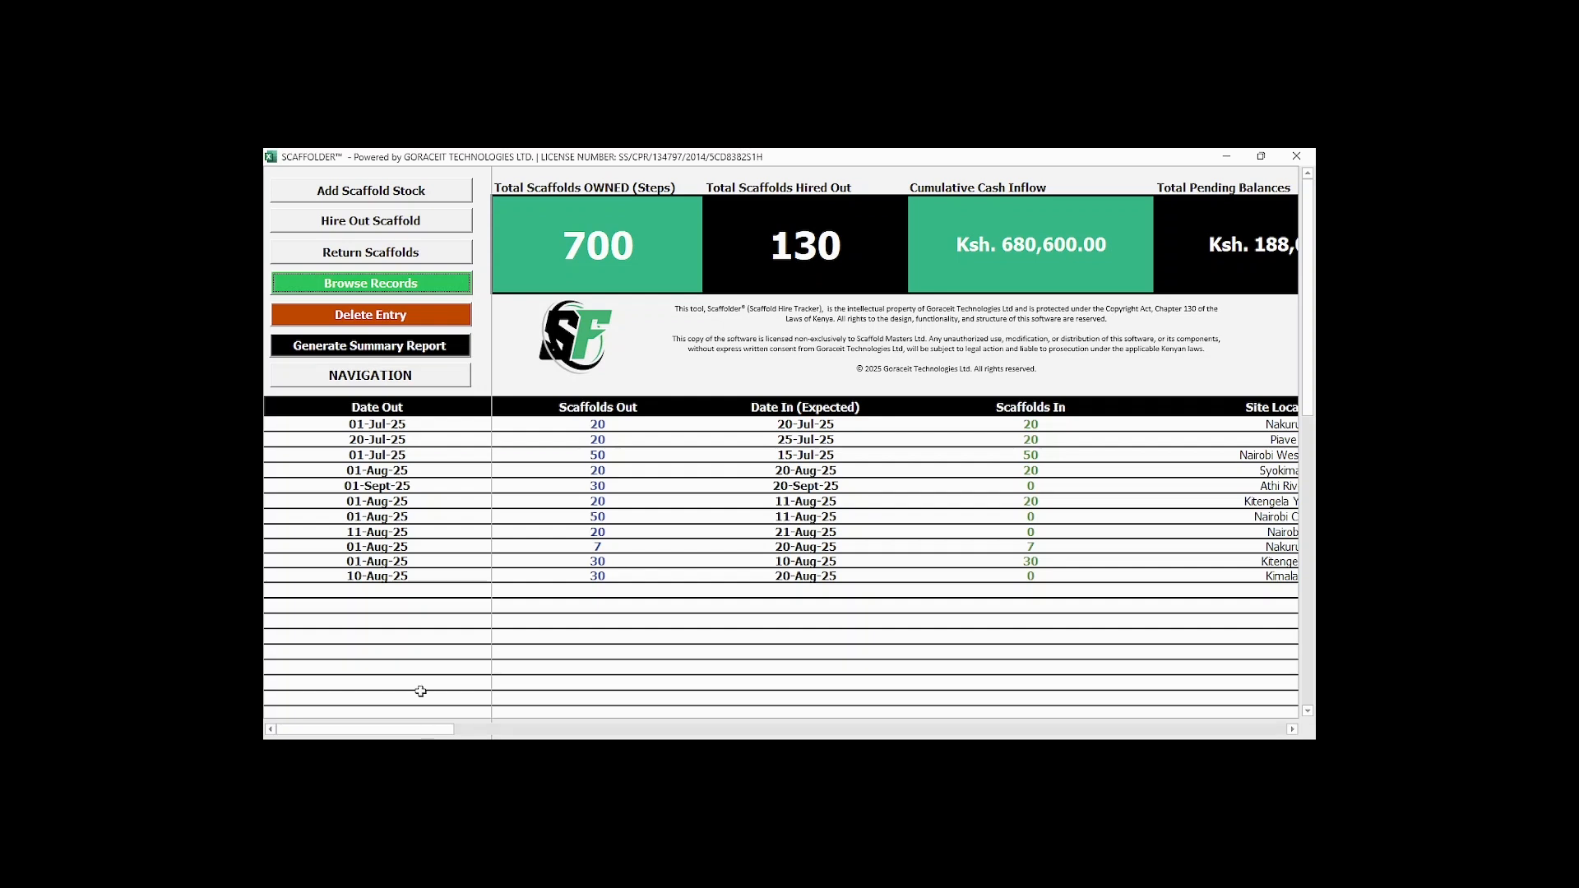
# Examine the dashboard totals and the original and extended Diamond Real Estate records across the table's hire number, payment, status and remarks columns.
pyautogui.moveTo(411, 730); pyautogui.dragTo(658, 732)
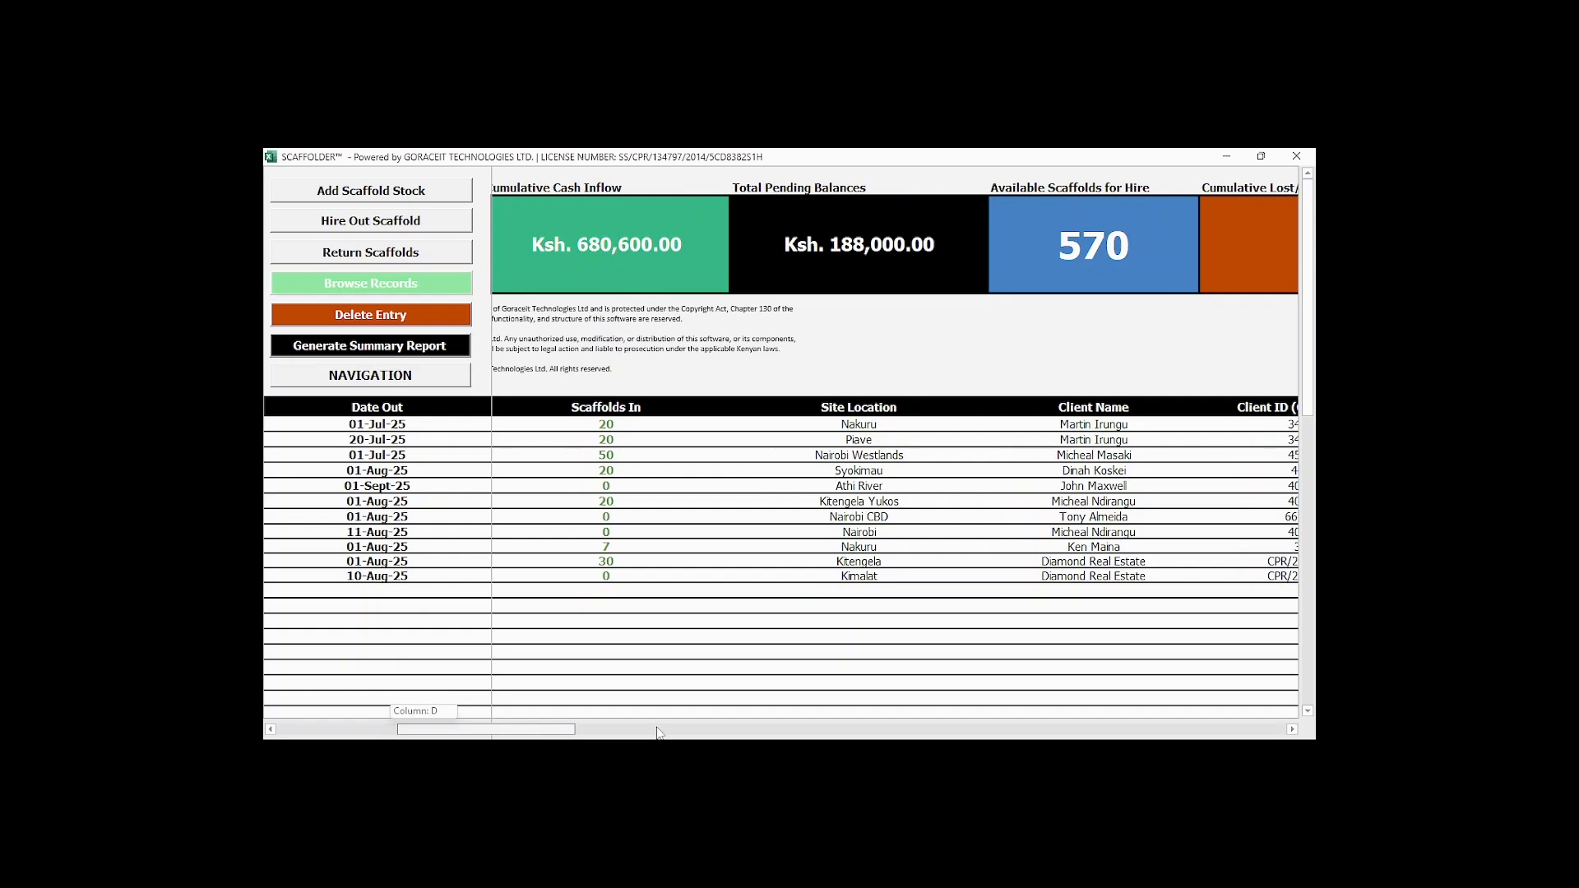
pyautogui.moveTo(658, 732); pyautogui.dragTo(775, 730)
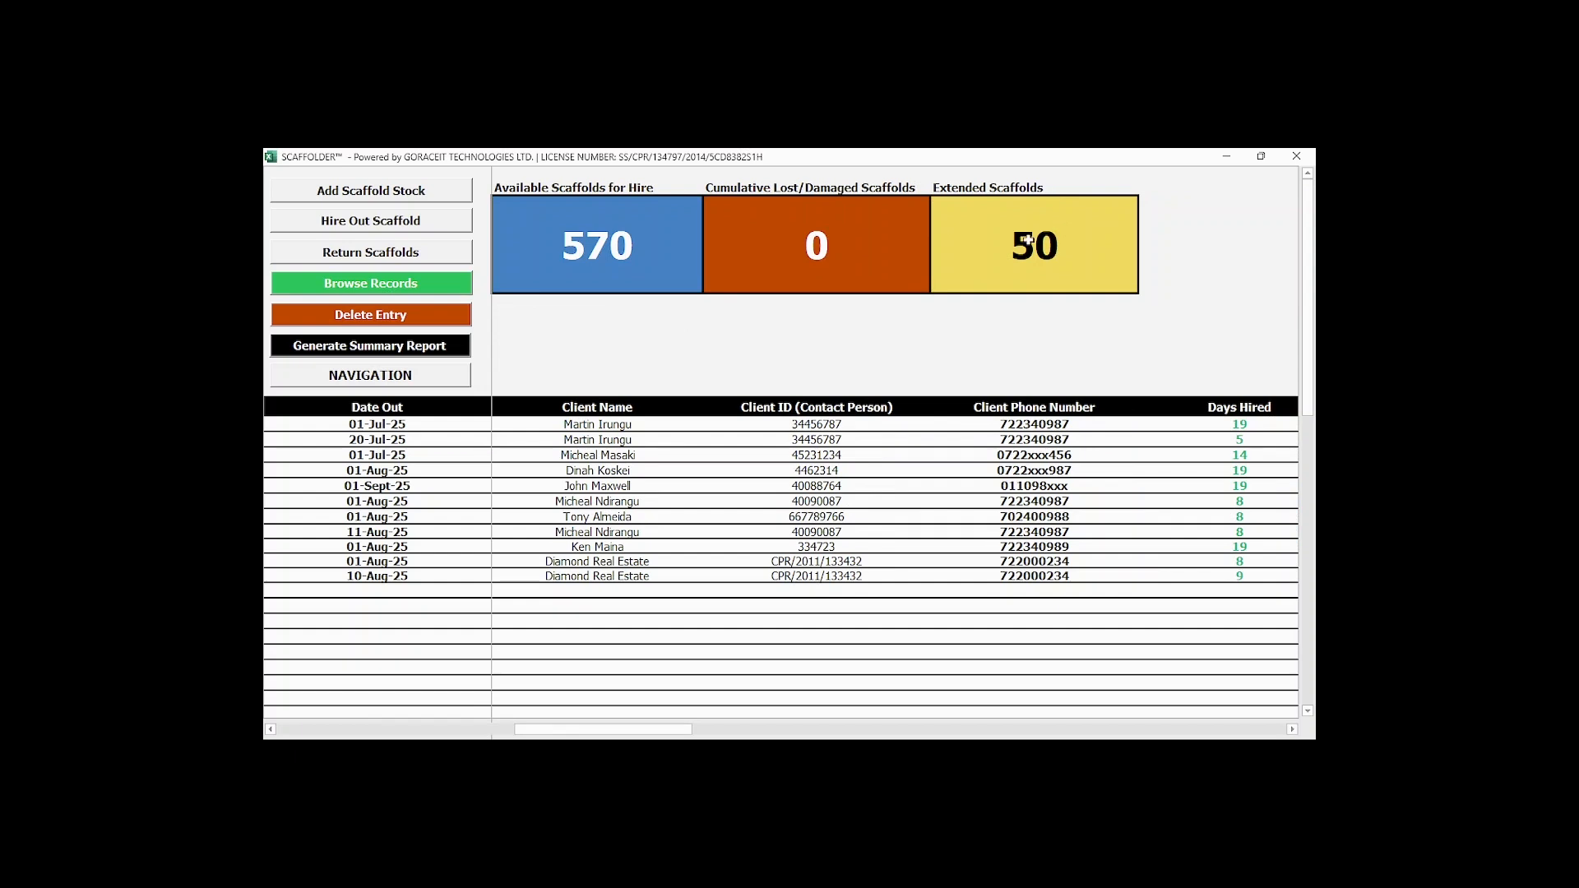
pyautogui.moveTo(672, 731); pyautogui.dragTo(472, 731)
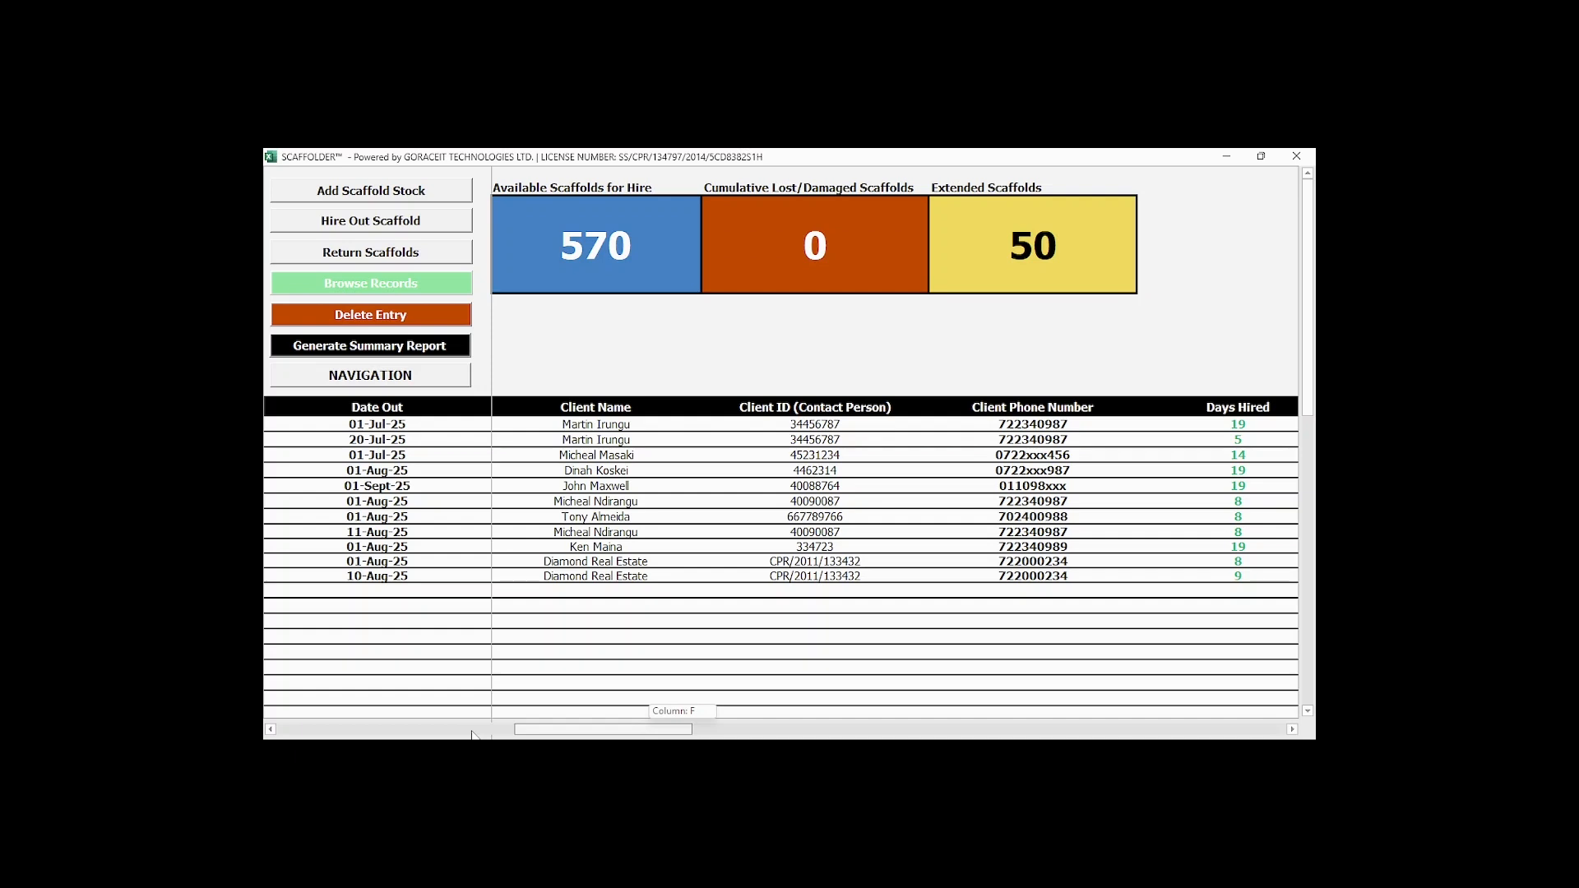
pyautogui.moveTo(472, 734); pyautogui.dragTo(476, 732)
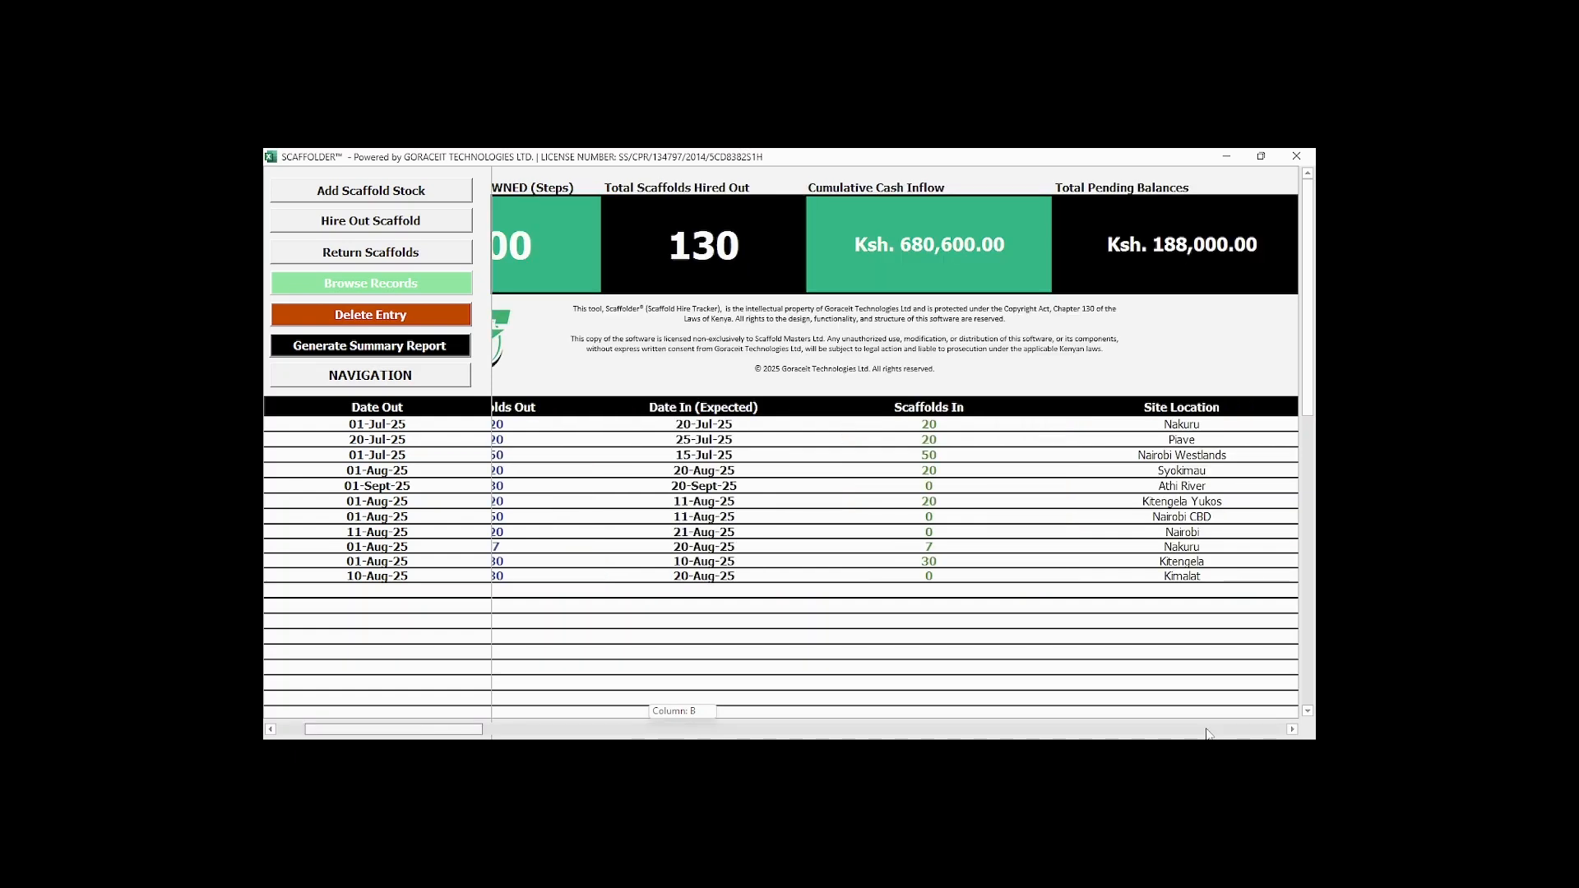
pyautogui.moveTo(1207, 733); pyautogui.dragTo(1214, 733)
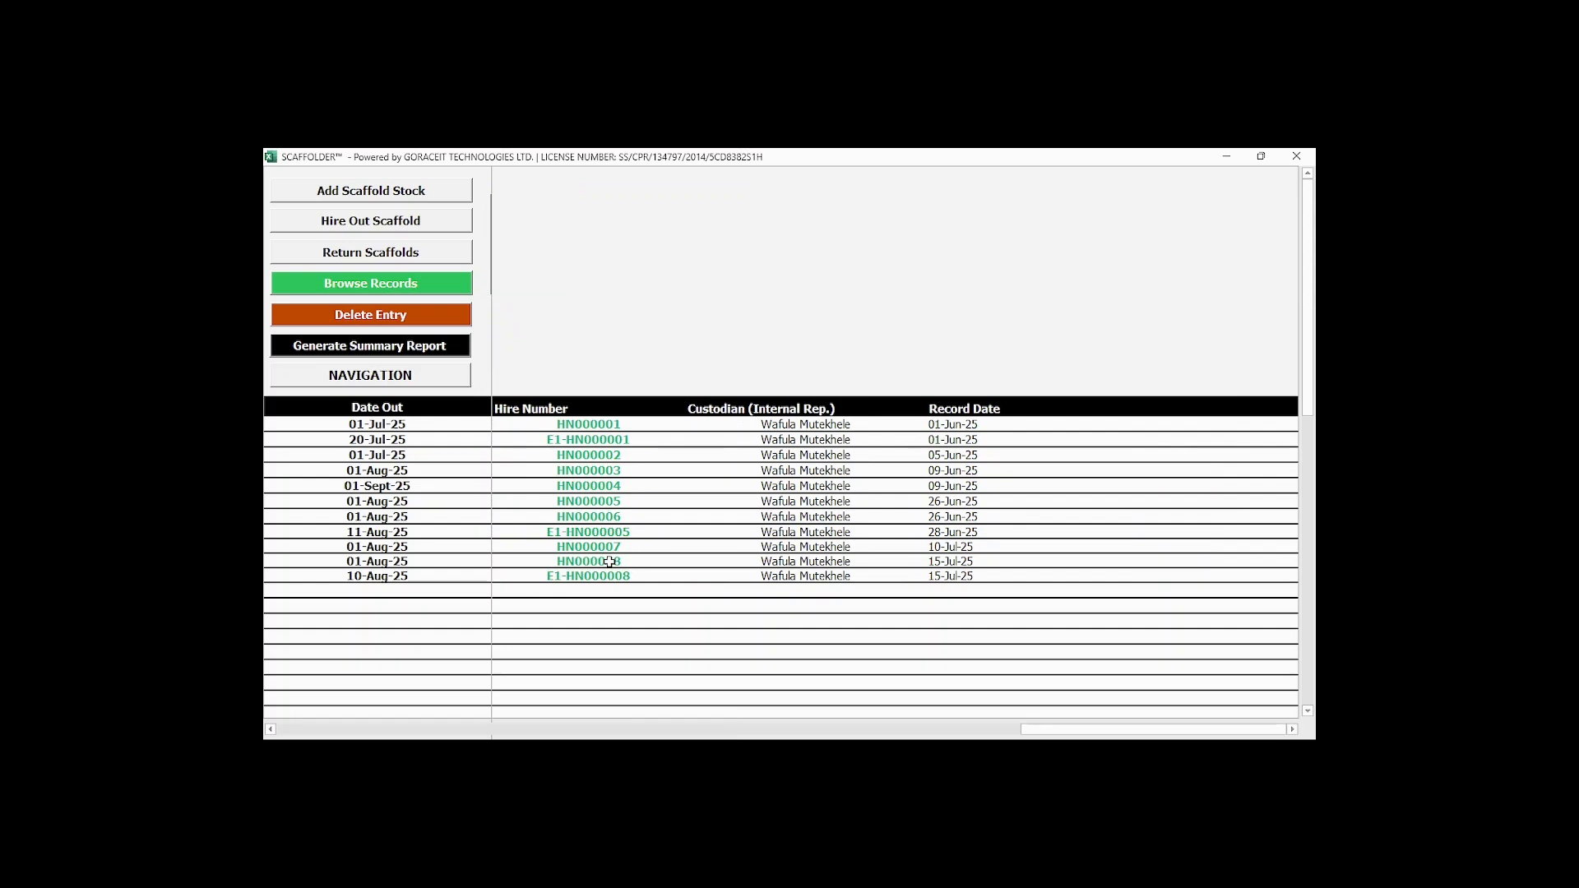
pyautogui.moveTo(1025, 730); pyautogui.dragTo(851, 728)
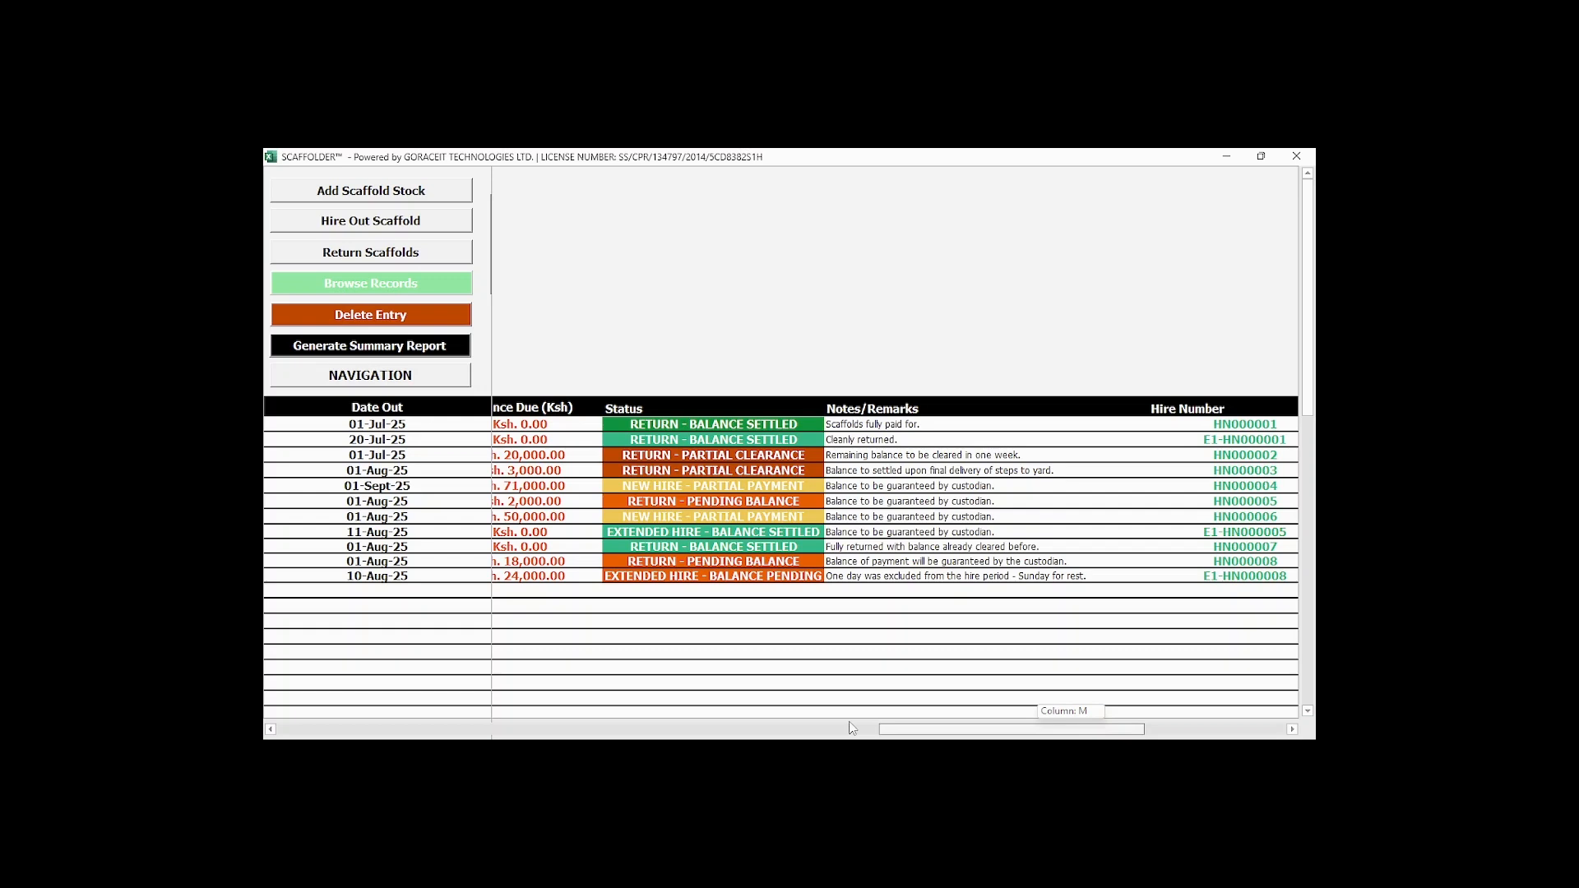
pyautogui.moveTo(851, 728); pyautogui.dragTo(806, 730)
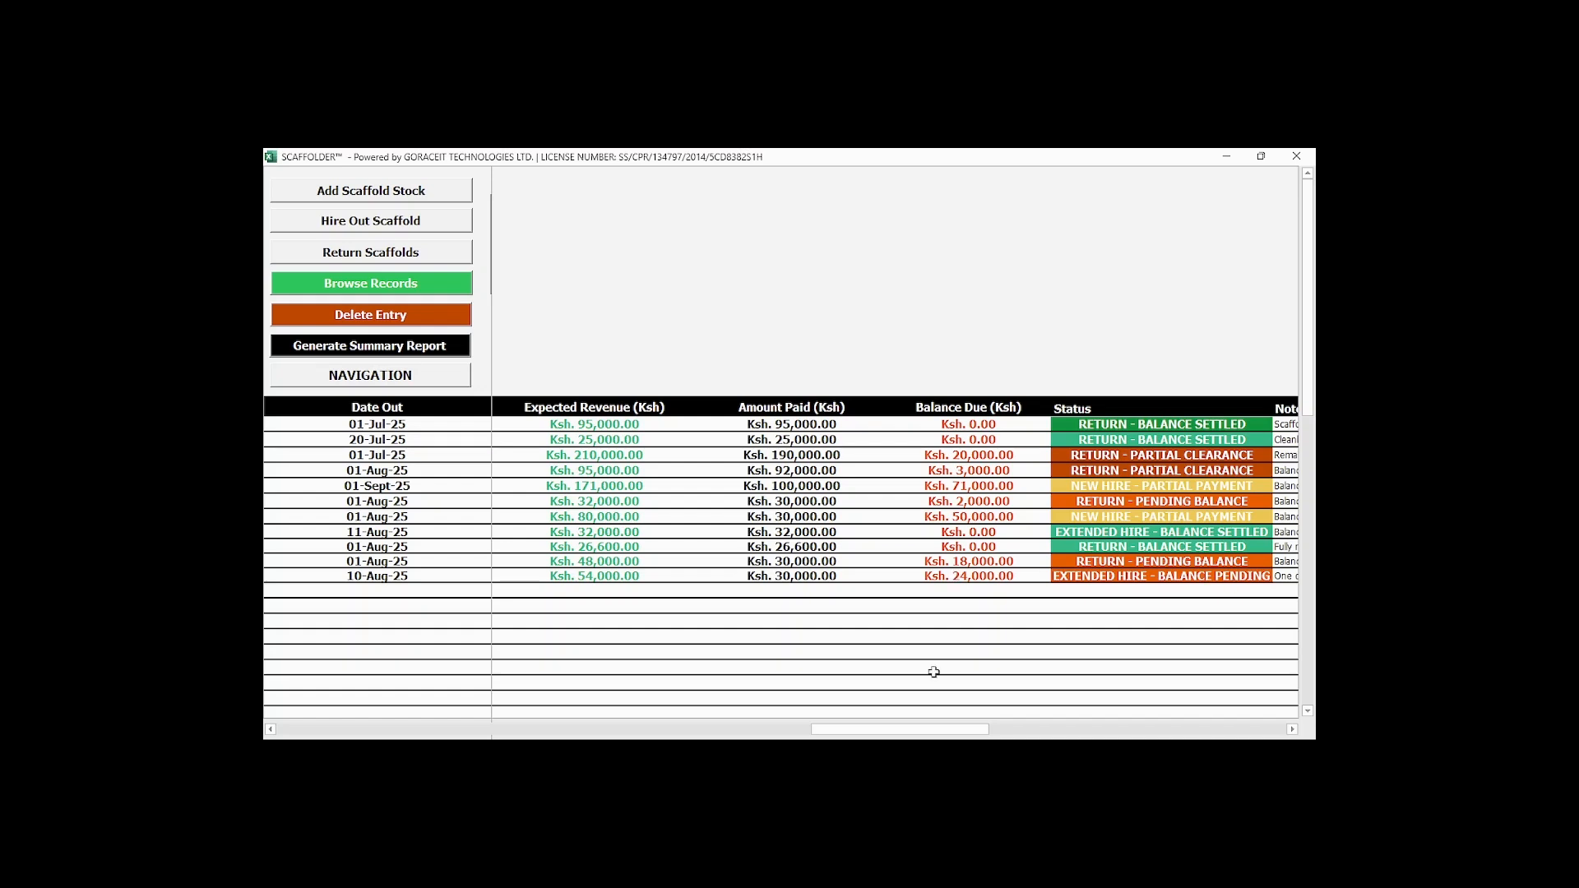
pyautogui.moveTo(970, 729); pyautogui.dragTo(1023, 731)
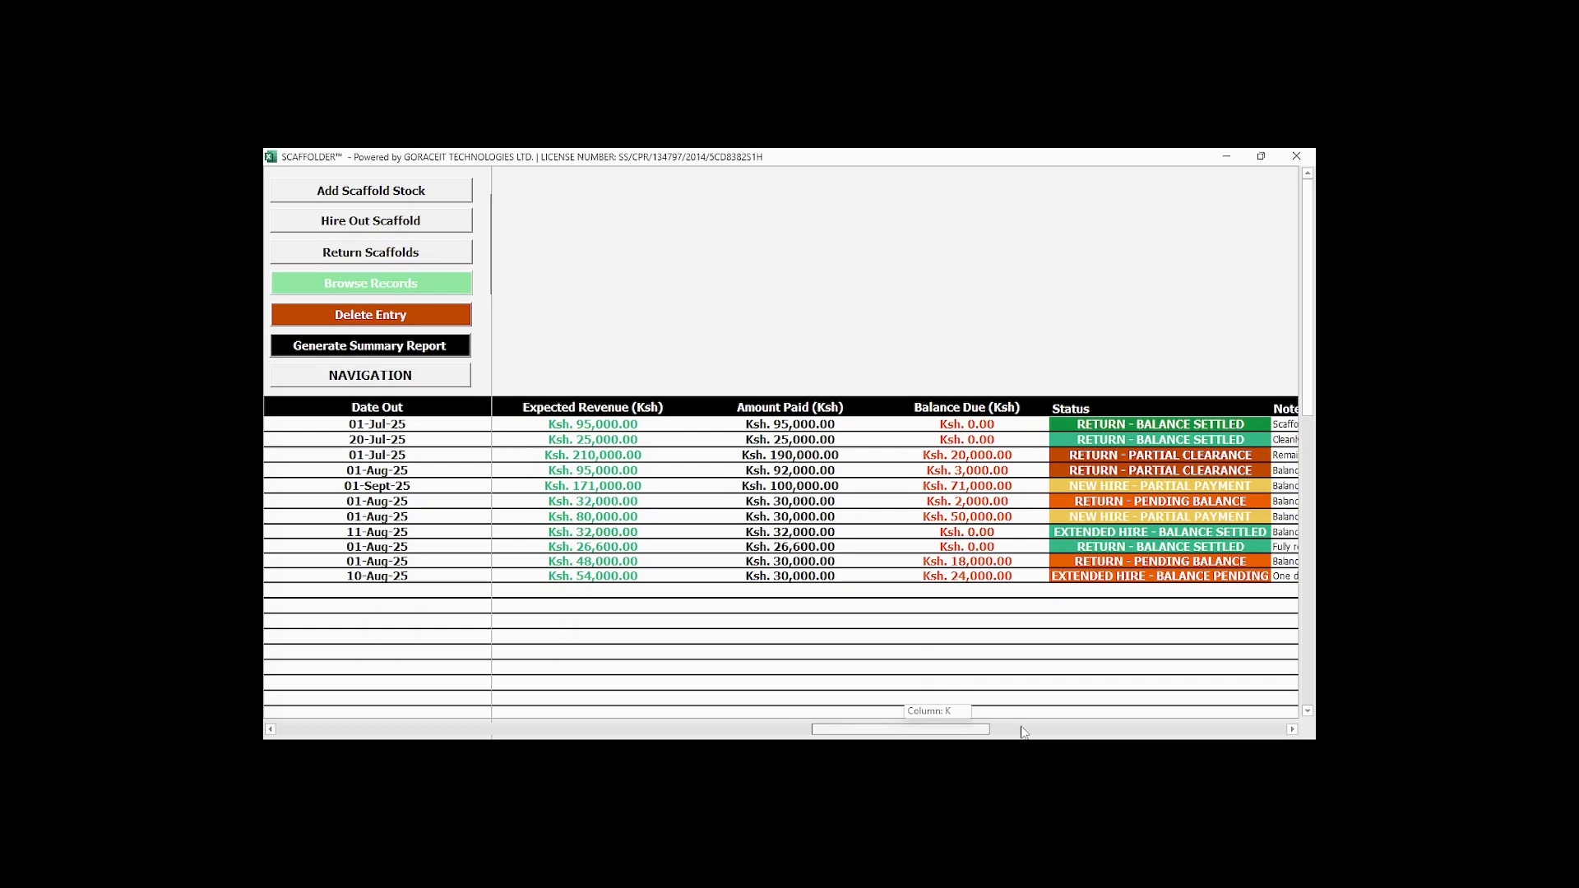
pyautogui.moveTo(1024, 732); pyautogui.dragTo(1003, 730)
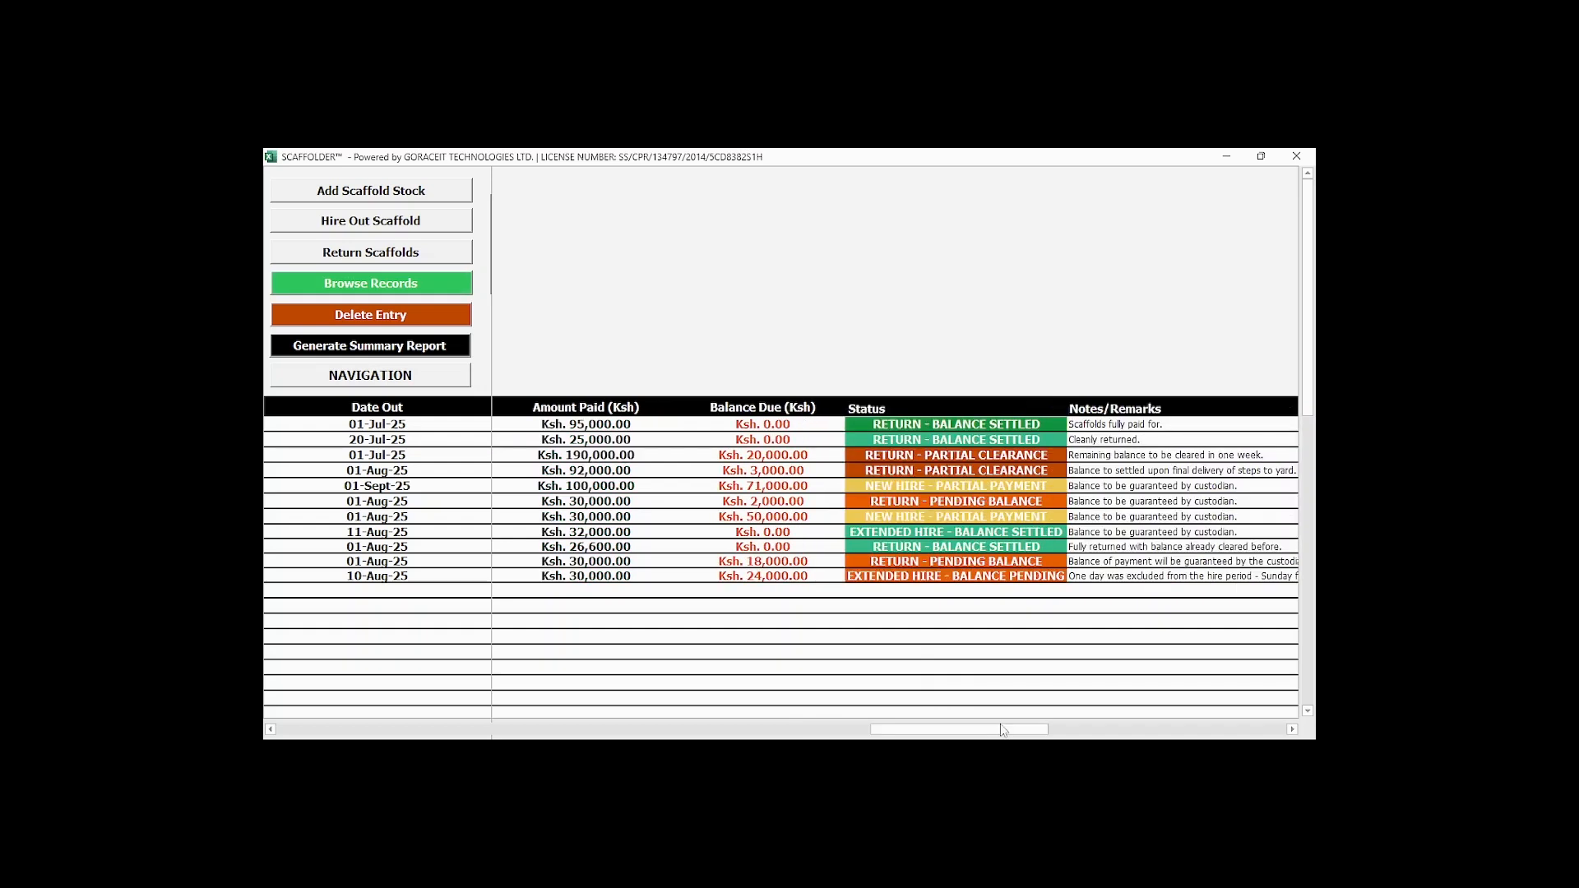
pyautogui.moveTo(1002, 729); pyautogui.dragTo(411, 728)
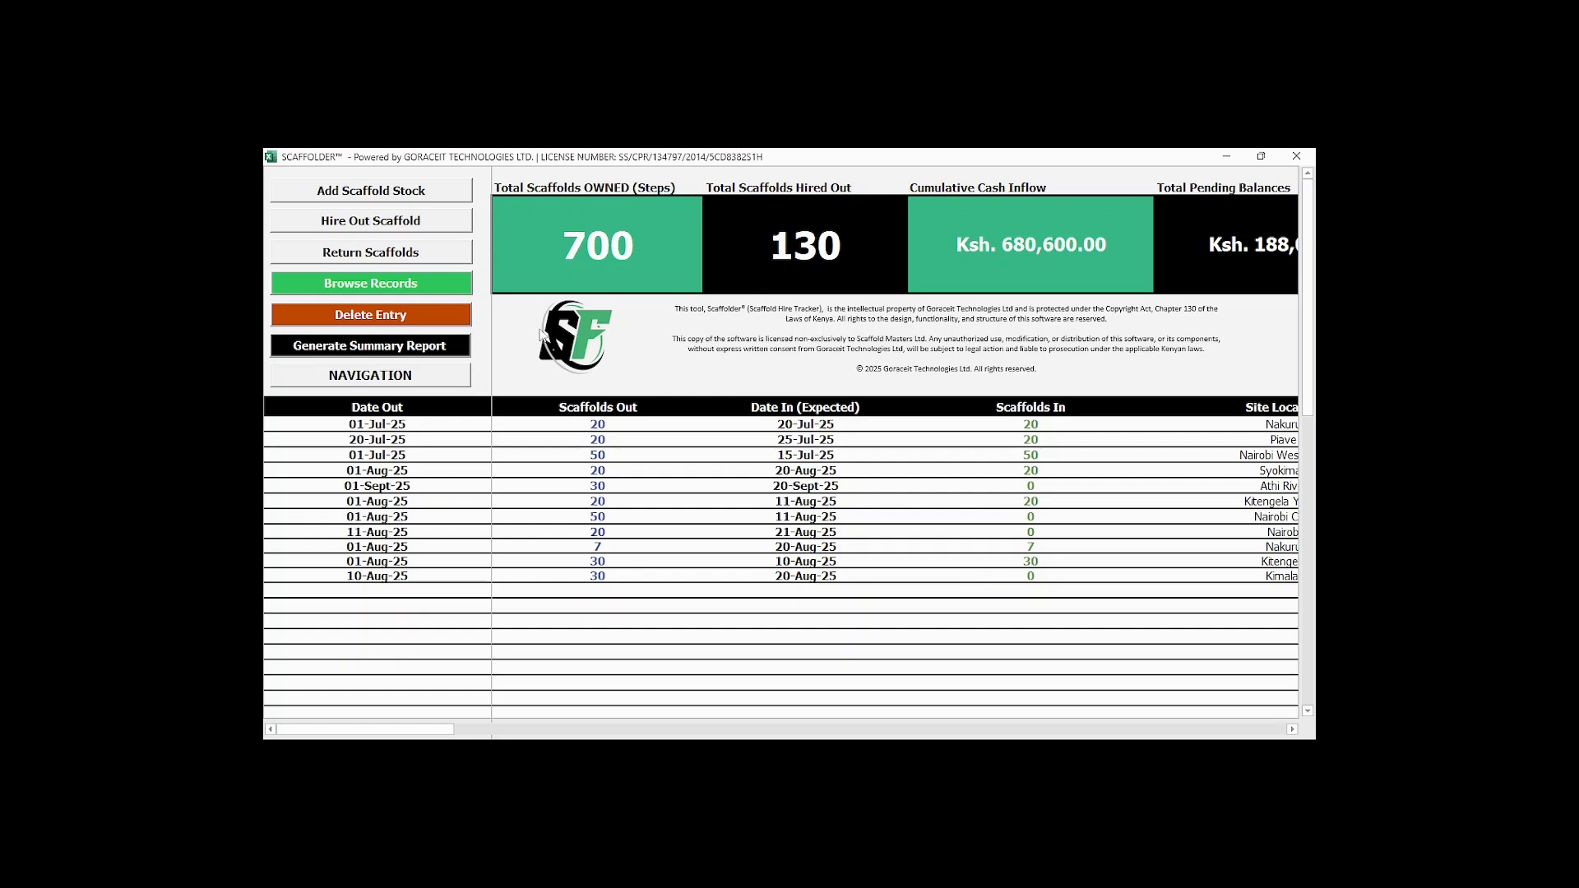
pyautogui.moveTo(971, 724)
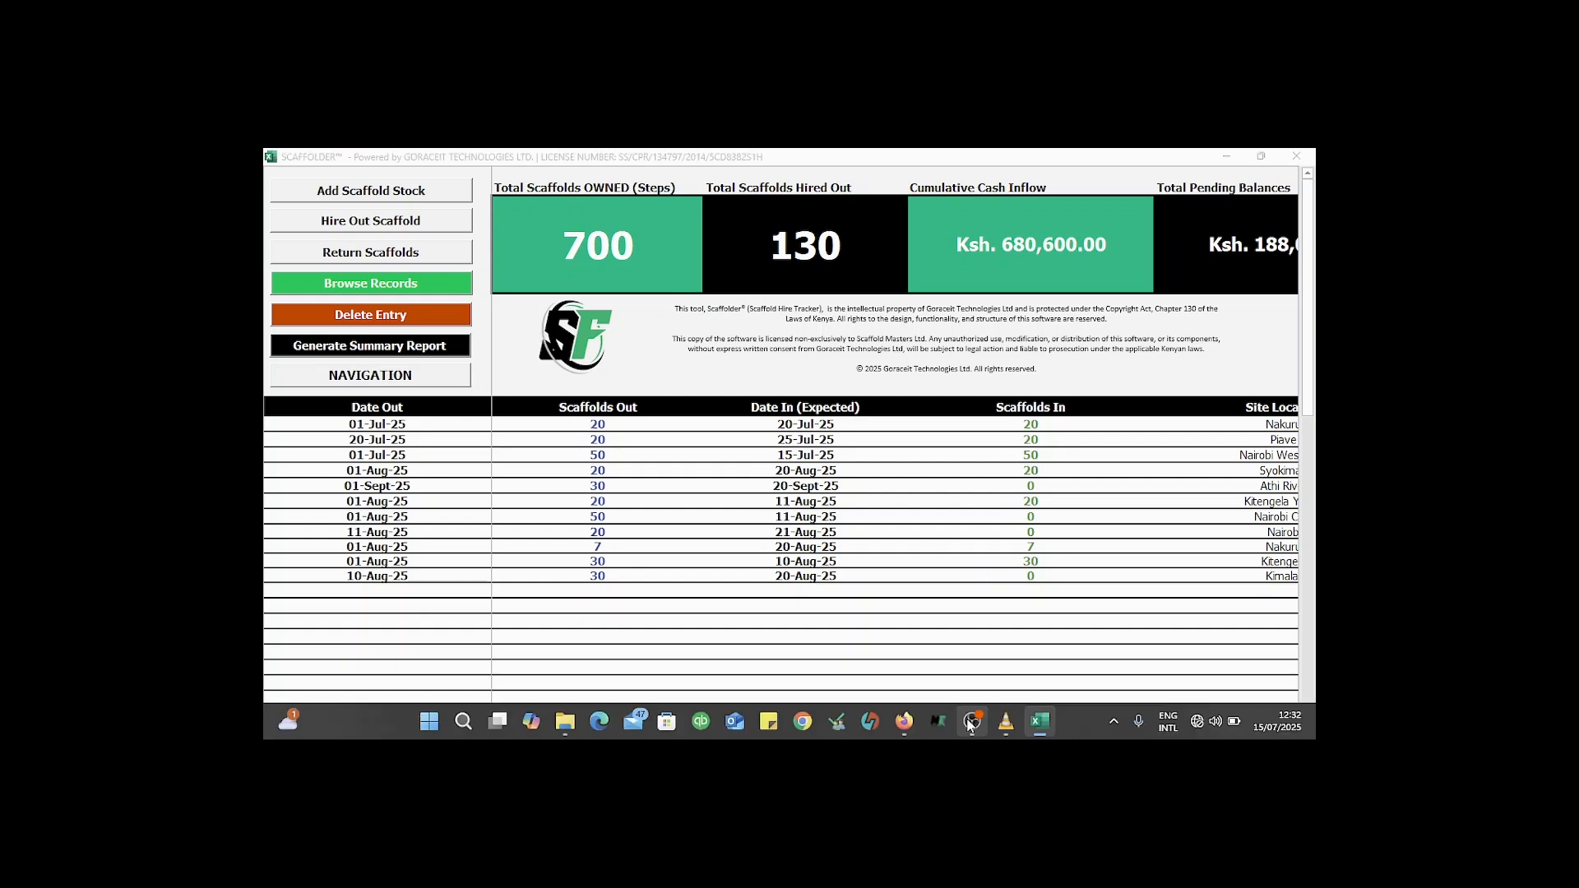